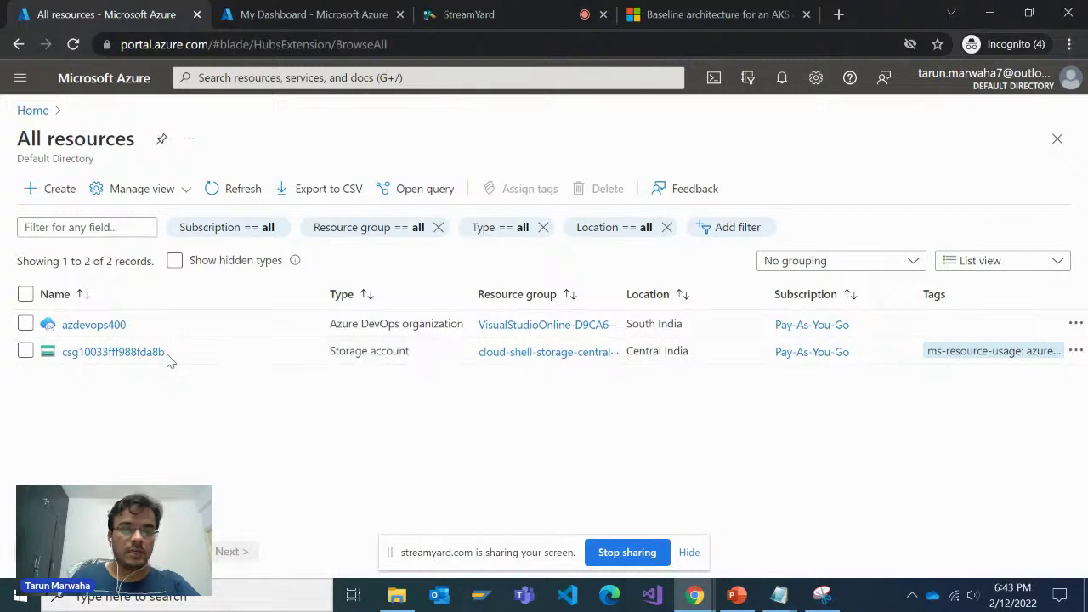
Step: Copy the az group create command template from the Microsoft Learn exercise on deploying an AKS cluster
click(306, 14)
key(alt+Tab)
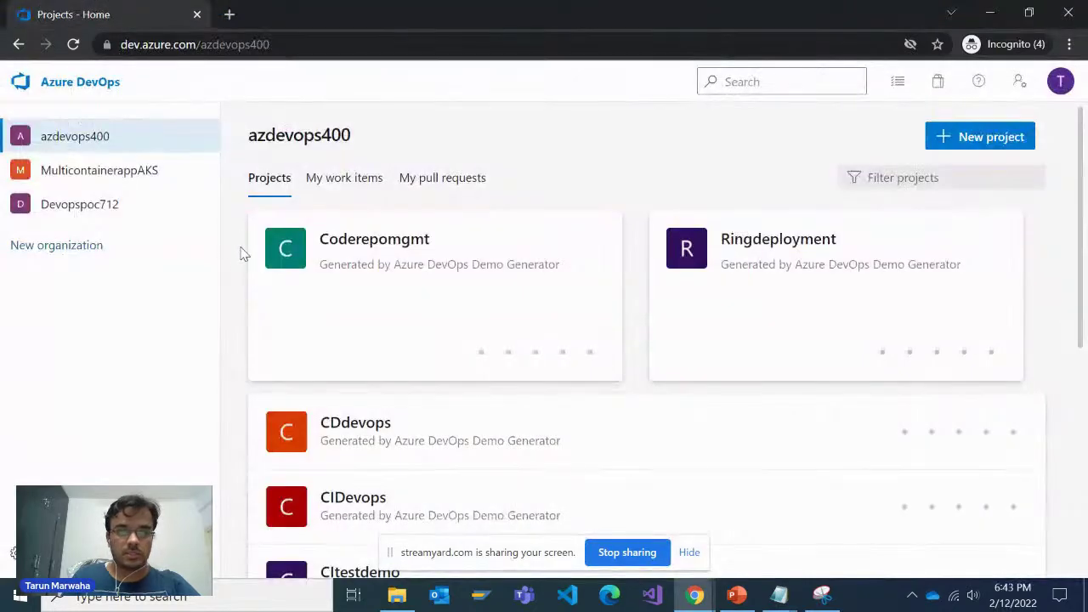
key(alt+Tab)
key(Tab)
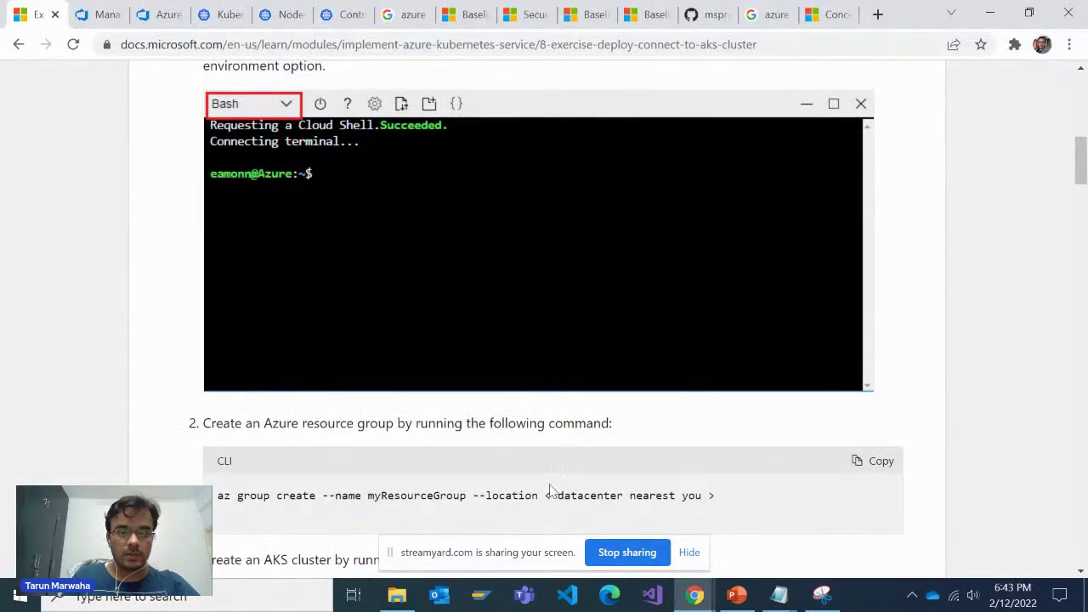
scroll(550, 490, down, 1)
click(867, 379)
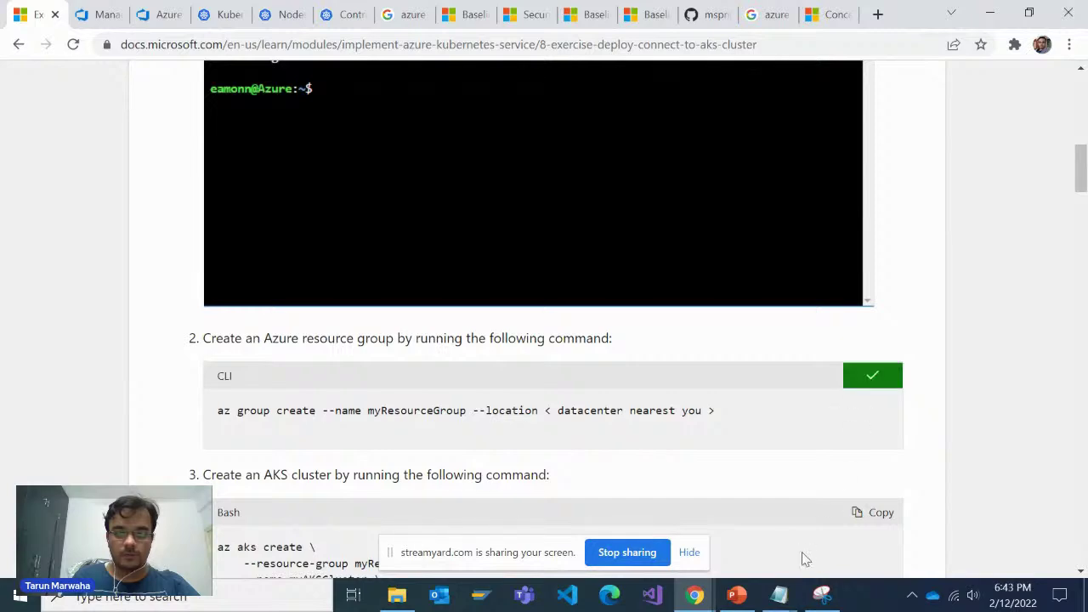
Step: Run az group create --name AzureConCluster-RG --location EastUS2 in Cloud Shell, copying the command from the AKSProvisoning.txt notes
click(779, 596)
click(823, 565)
scroll(471, 448, up, 7)
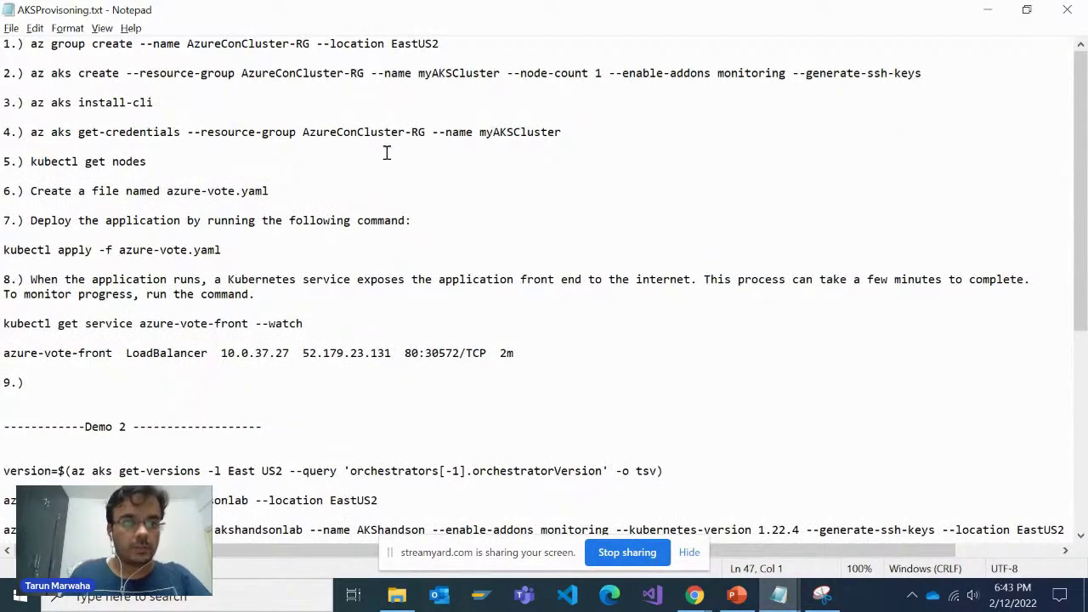
drag(446, 43, 134, 43)
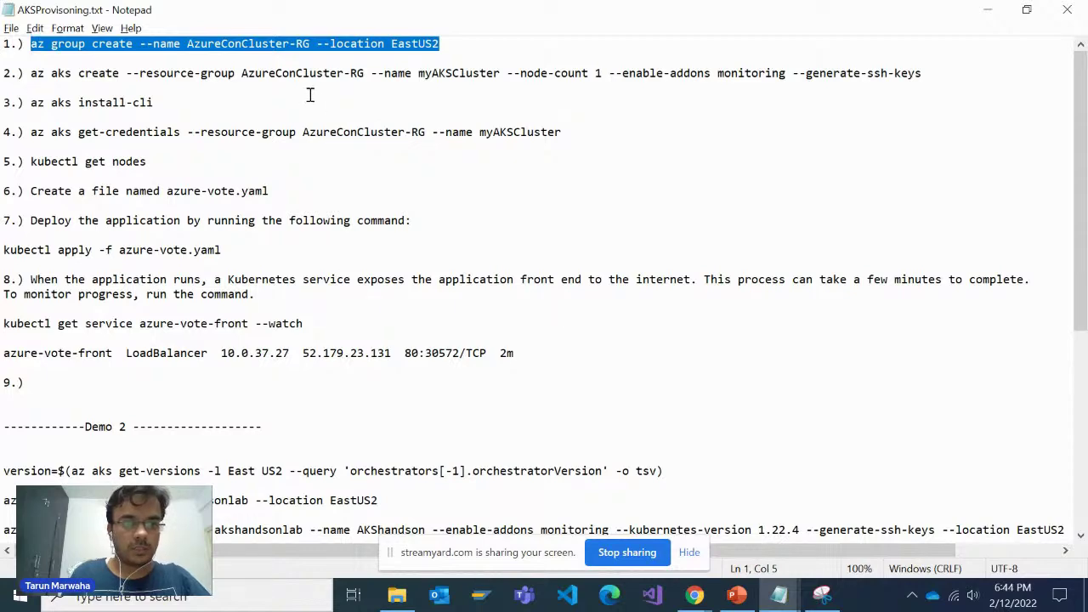
key(alt+Tab)
key(alt+Tab)
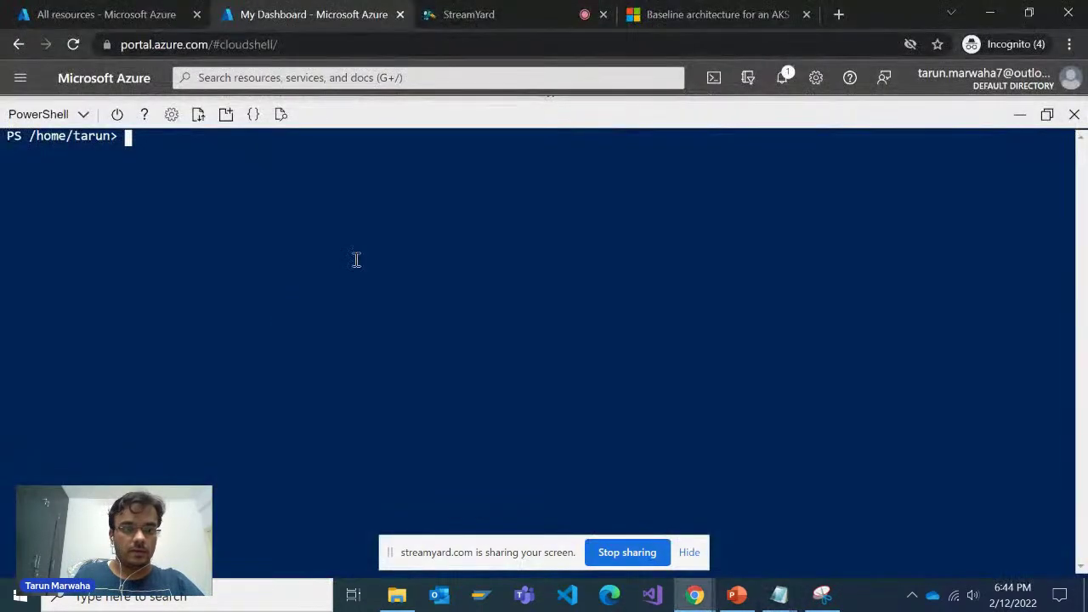
right_click(415, 219)
click(457, 350)
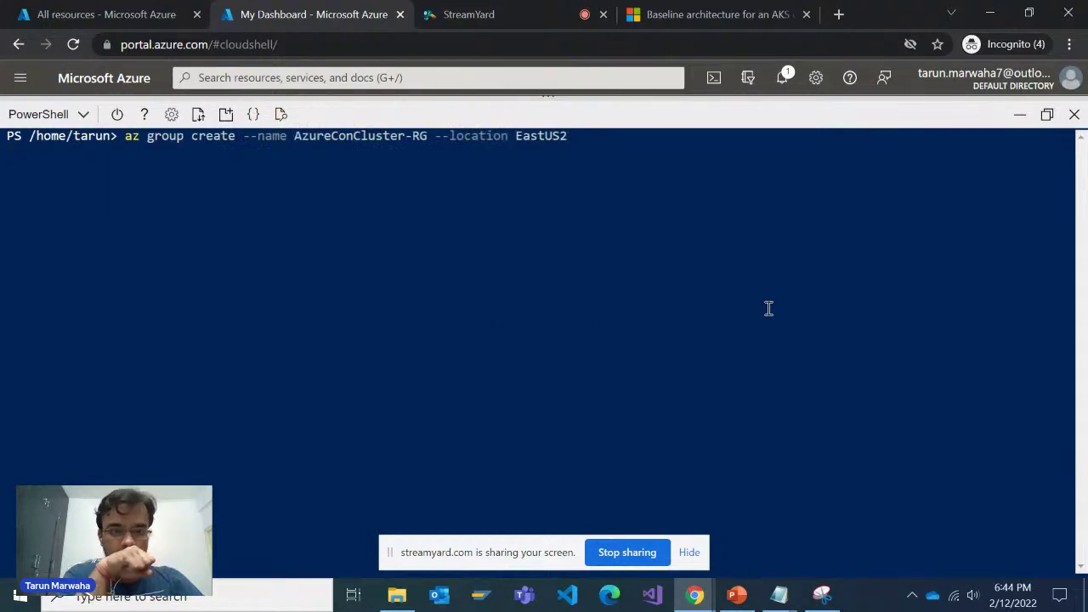
Step: Review the az aks create command in the notes, and open the refreshed list of resource groups in the Azure portal
key(alt+Tab)
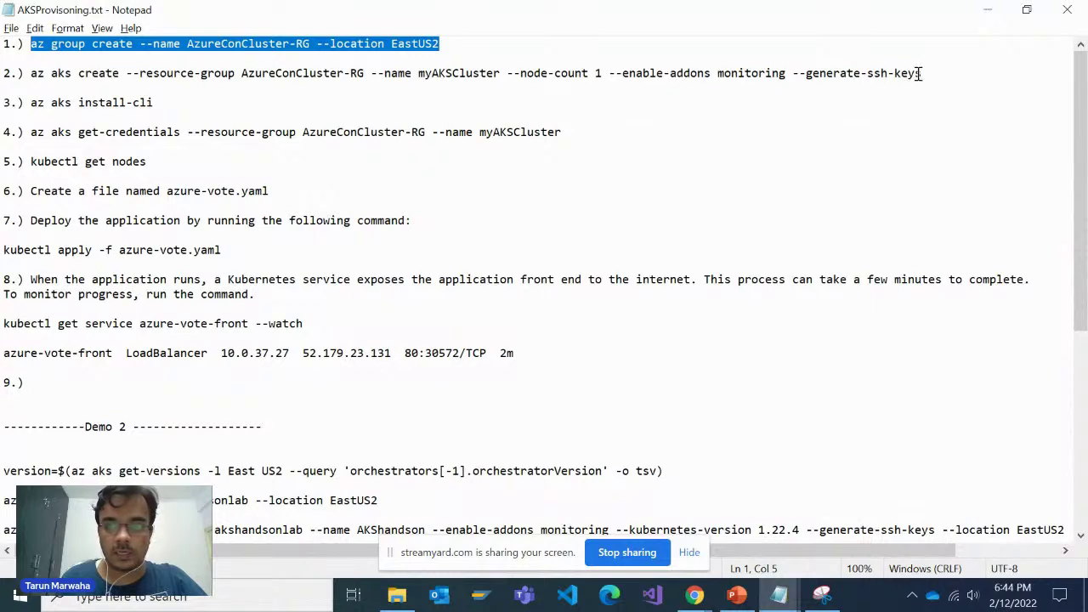
drag(922, 74, 31, 74)
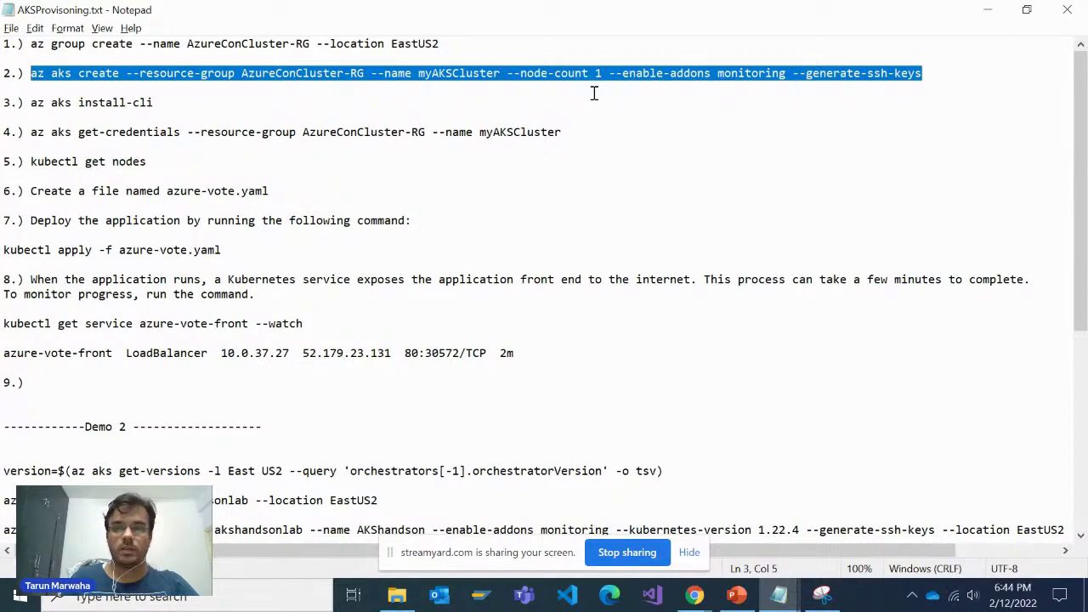
key(alt+Tab)
click(151, 12)
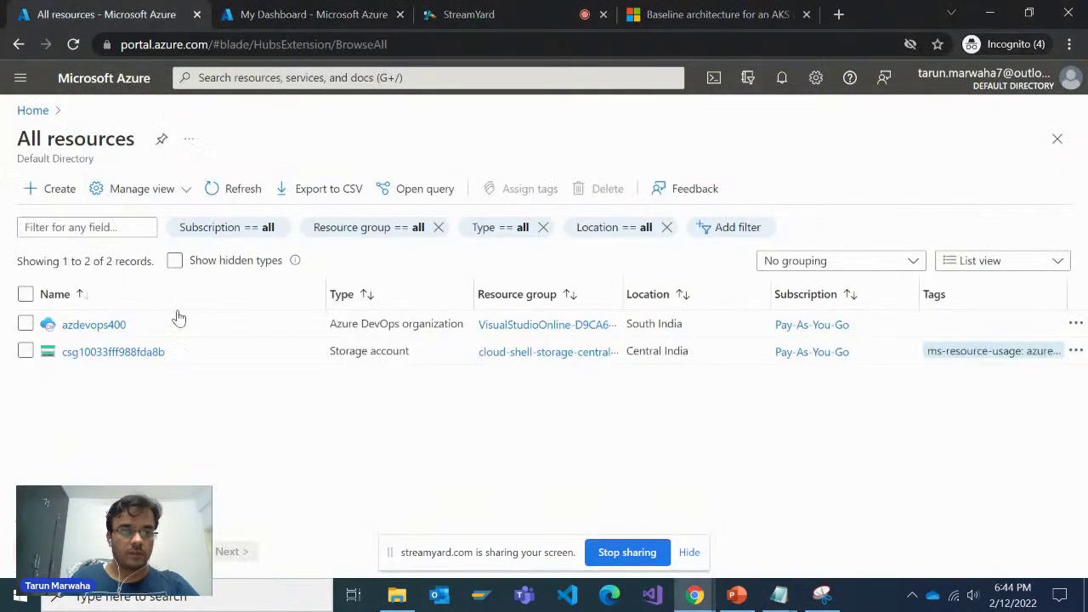
click(20, 78)
click(87, 272)
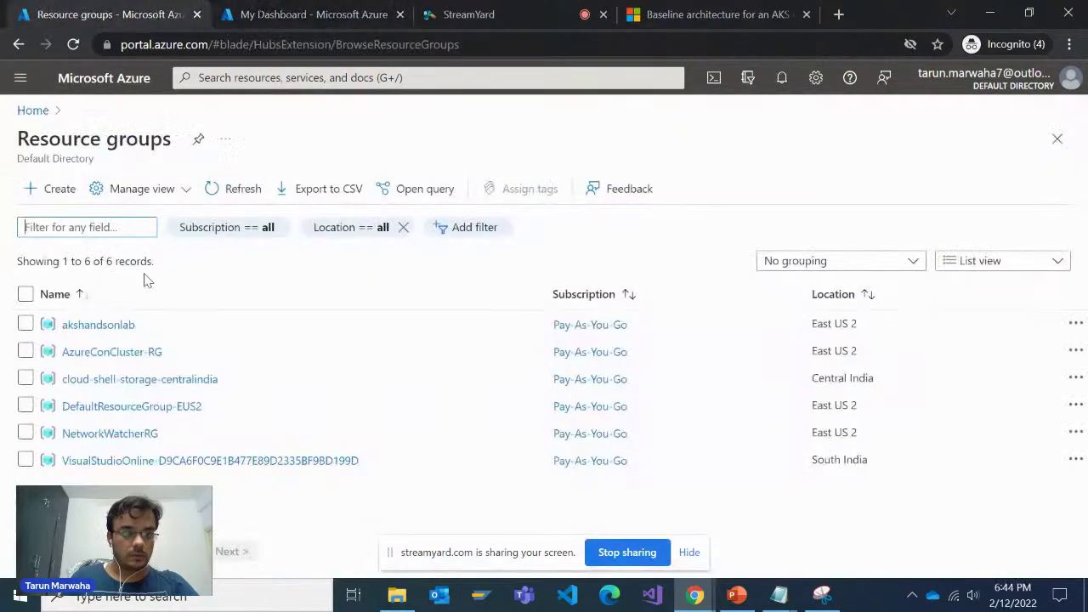
click(261, 196)
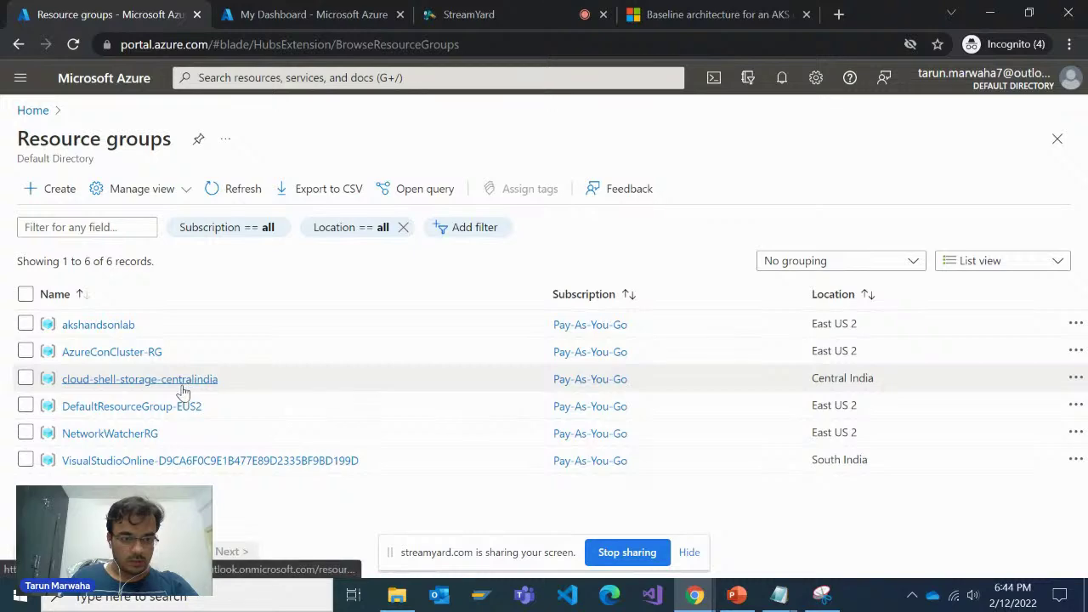
Step: Compare the az group create output in Cloud Shell with the AzureConCluster-RG entry in the resource groups list
click(313, 14)
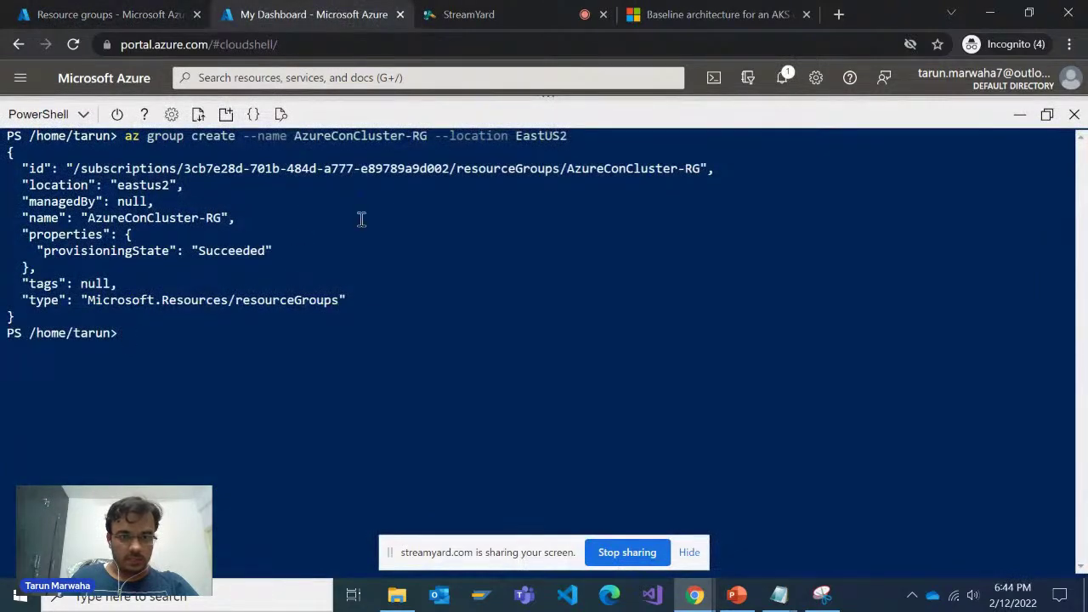
click(106, 14)
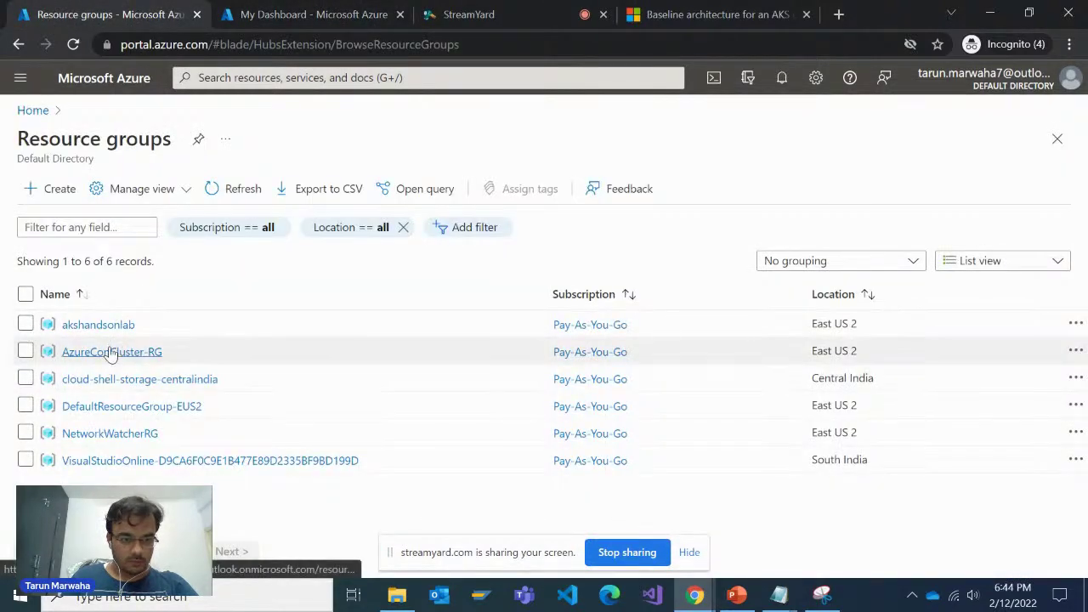
mouse_move(109, 354)
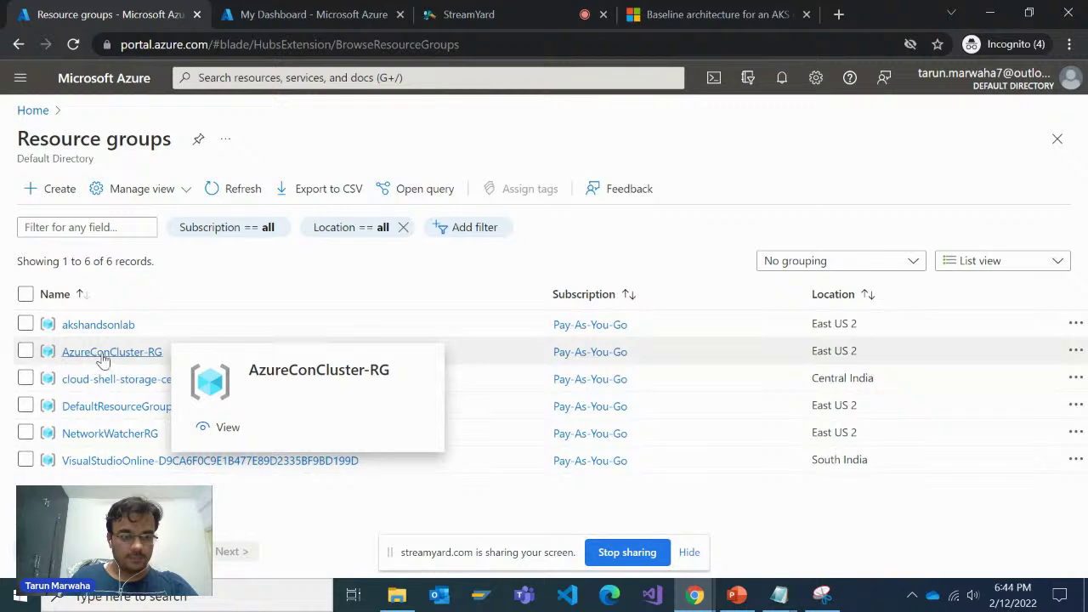
click(263, 14)
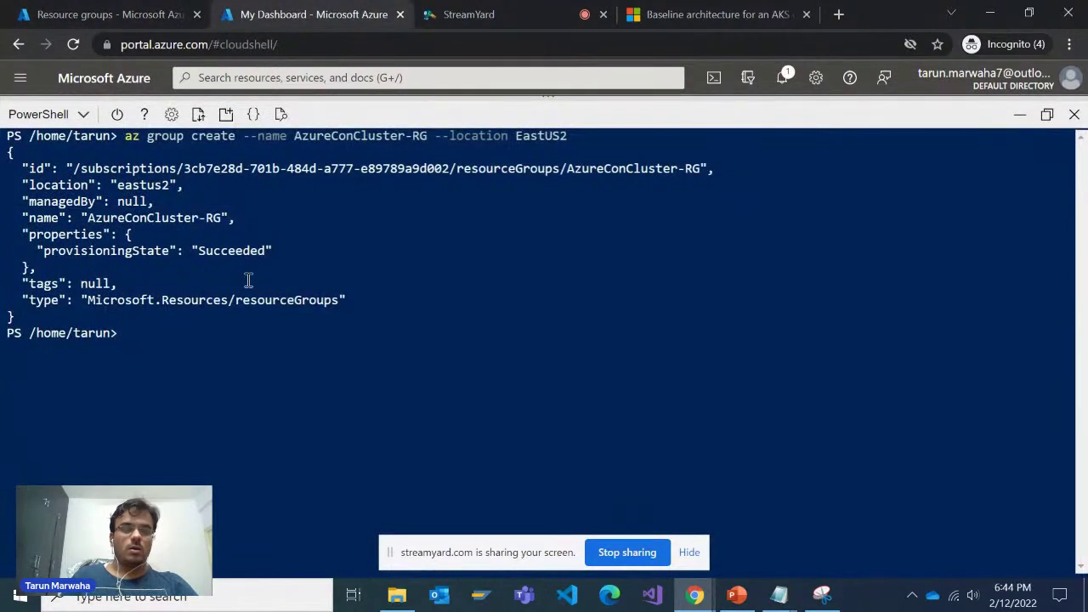
click(97, 10)
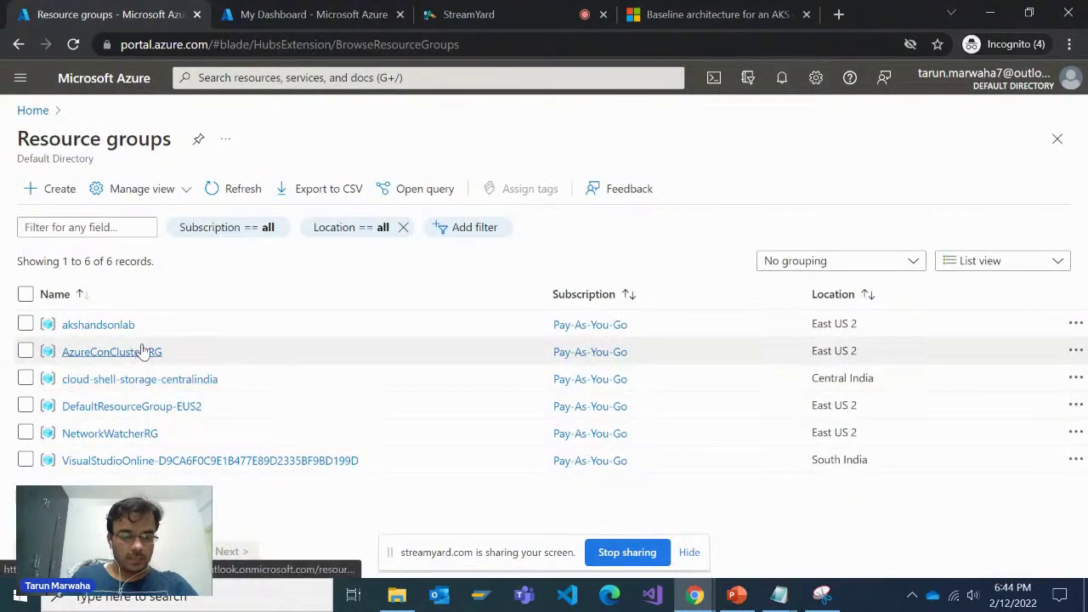
click(311, 17)
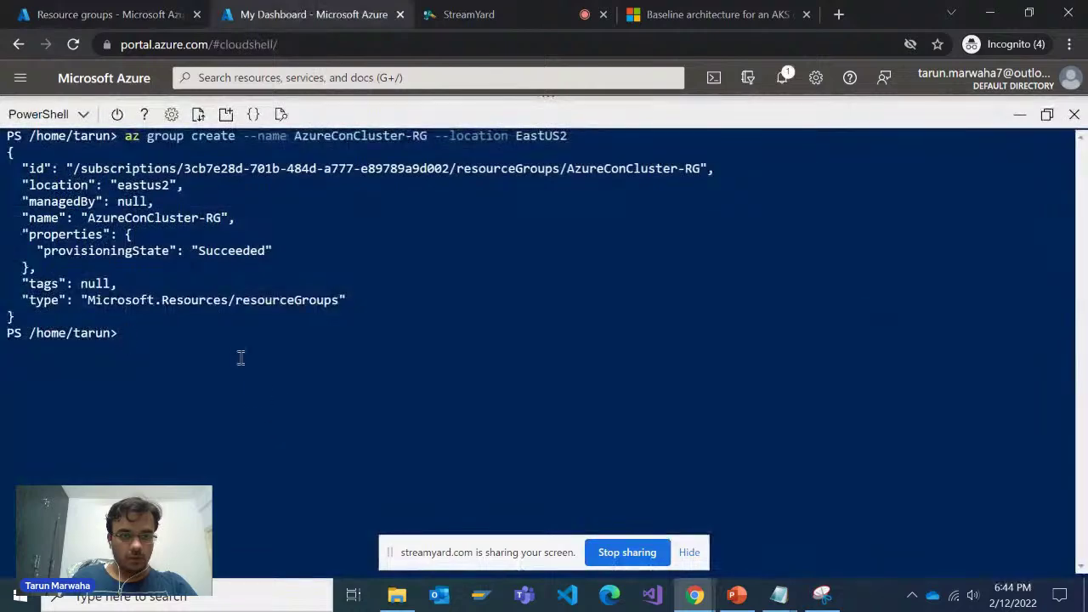
key(alt+Tab)
drag(175, 102, 41, 102)
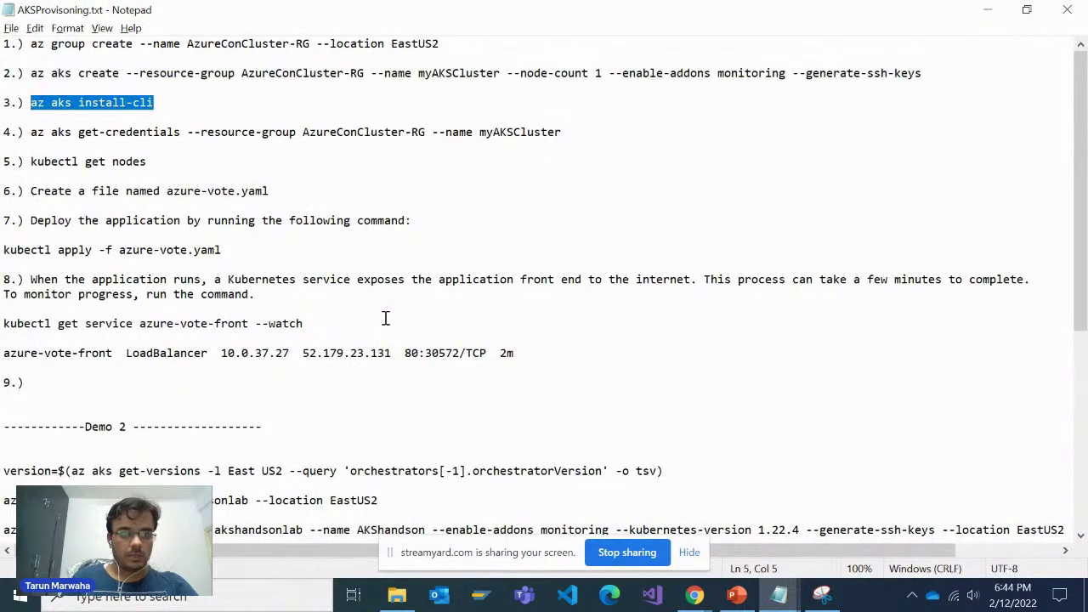
key(alt+Tab)
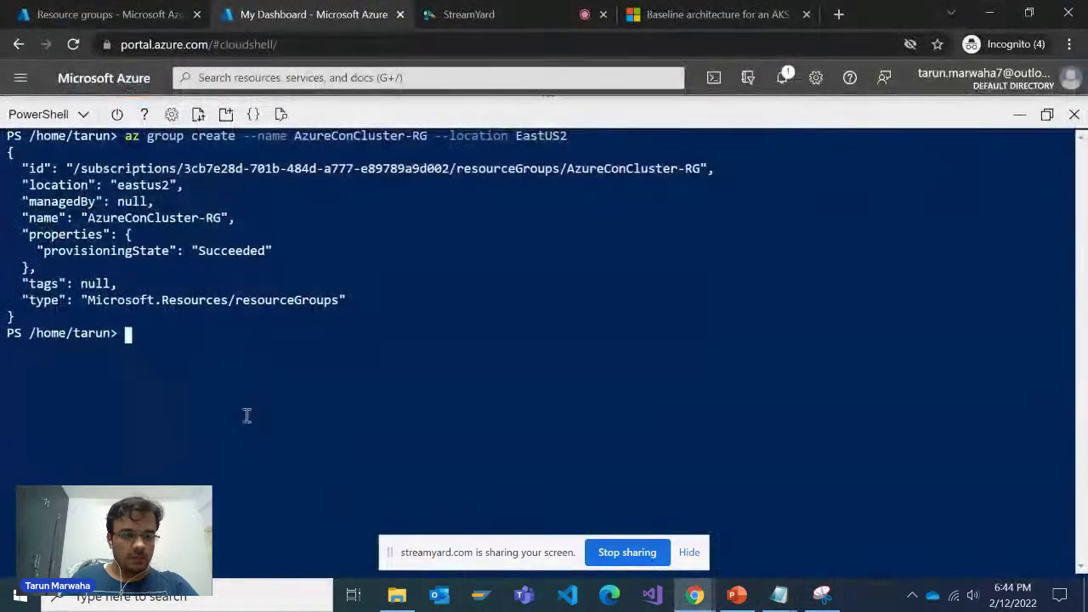
key(alt+Tab)
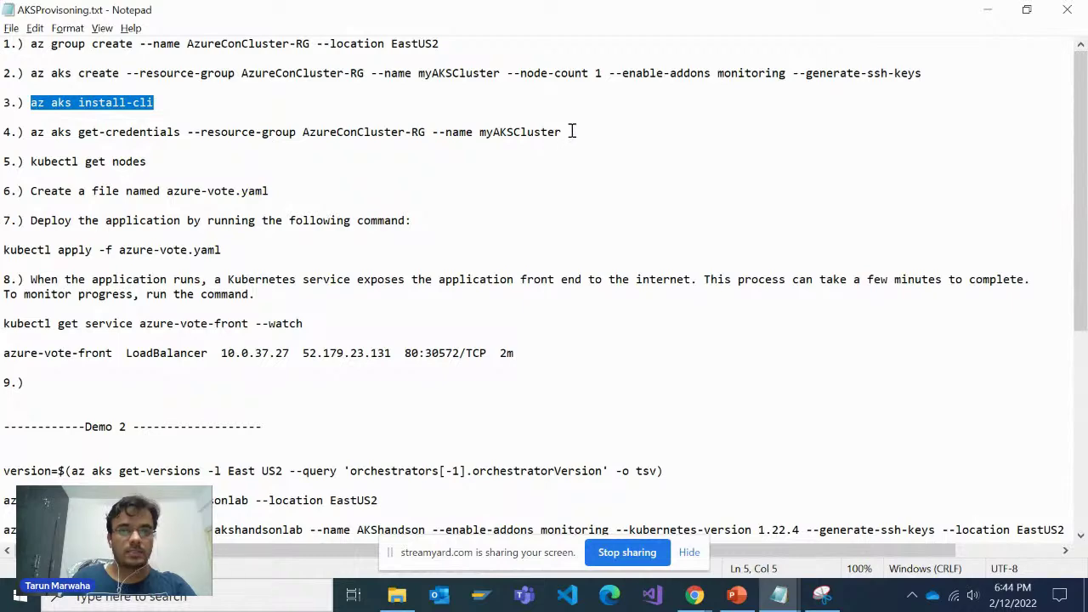
drag(573, 132, 140, 138)
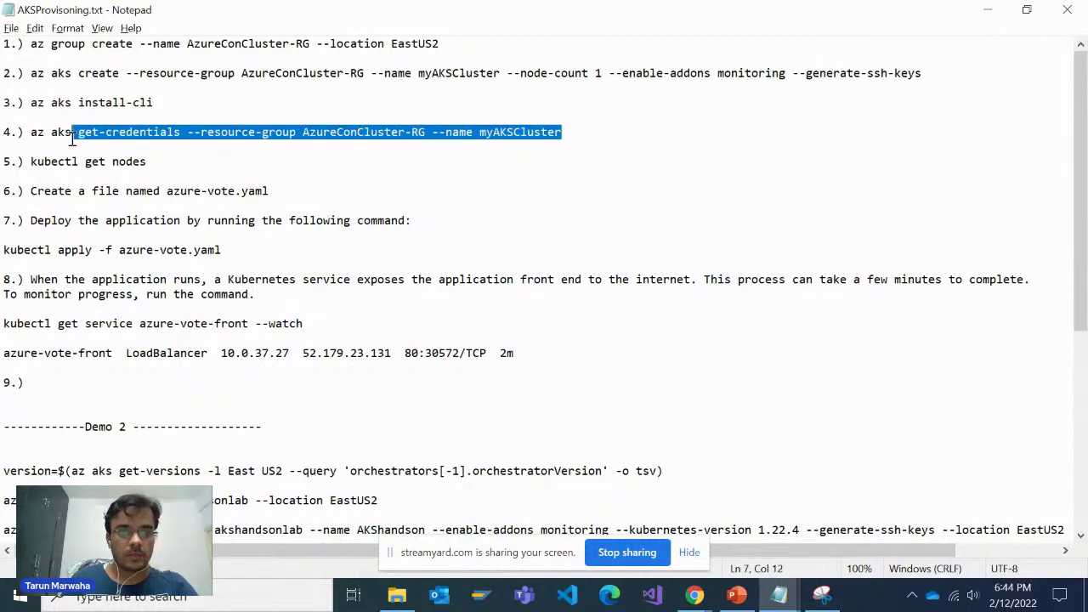
drag(73, 139, 50, 140)
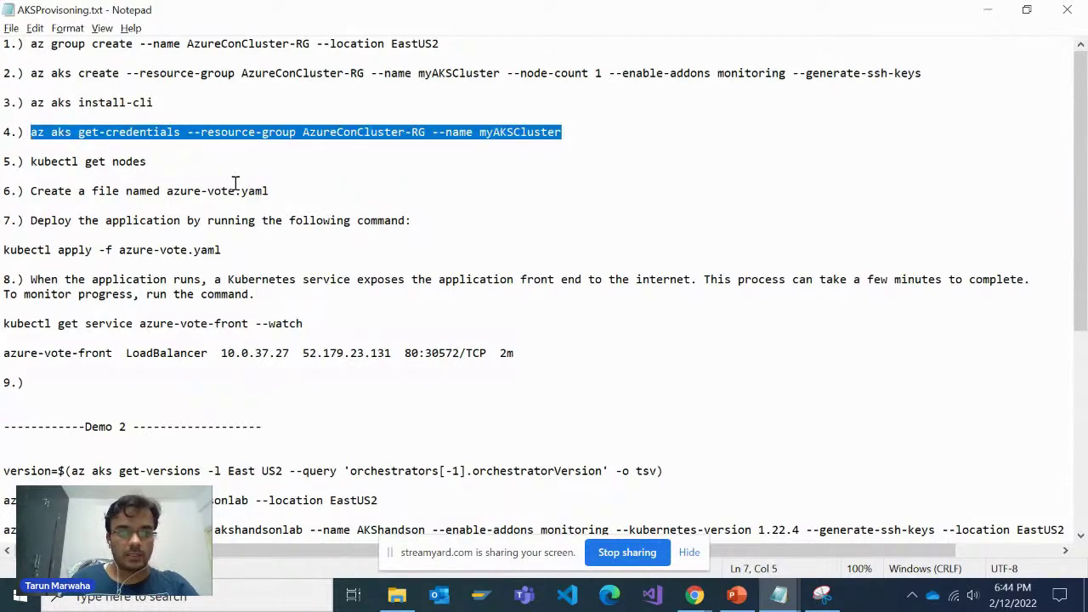
key(alt+Tab)
key(alt+Tab)
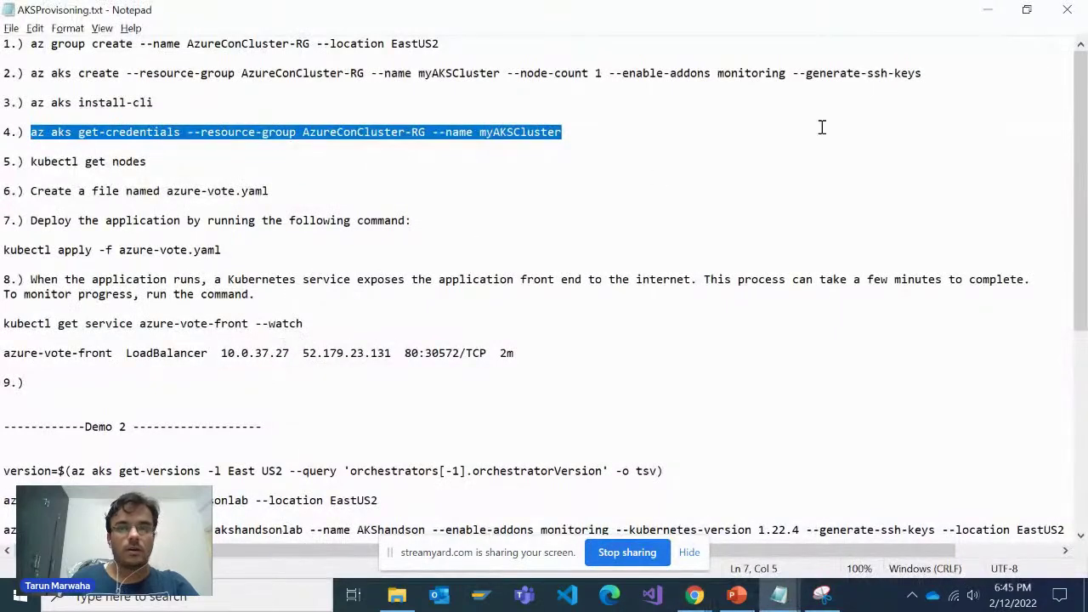
Step: Run the notes' az aks create command in Cloud Shell for myAKSCluster in AzureConCluster-RG, with node count 1, the monitoring add-on and generated SSH keys
drag(923, 73, 19, 70)
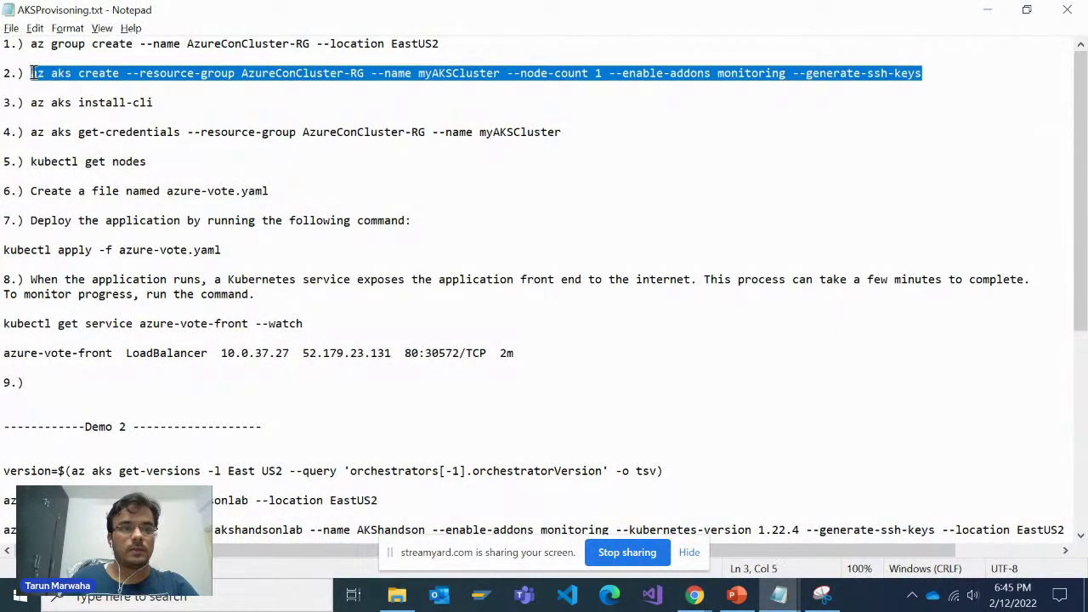
key(alt+Tab)
right_click(421, 355)
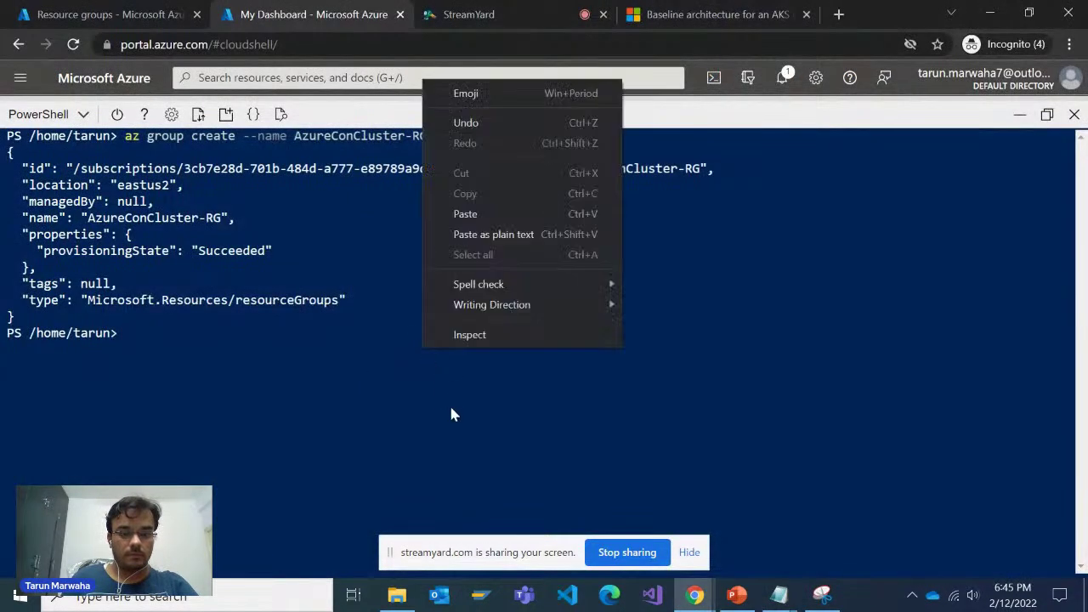
click(510, 208)
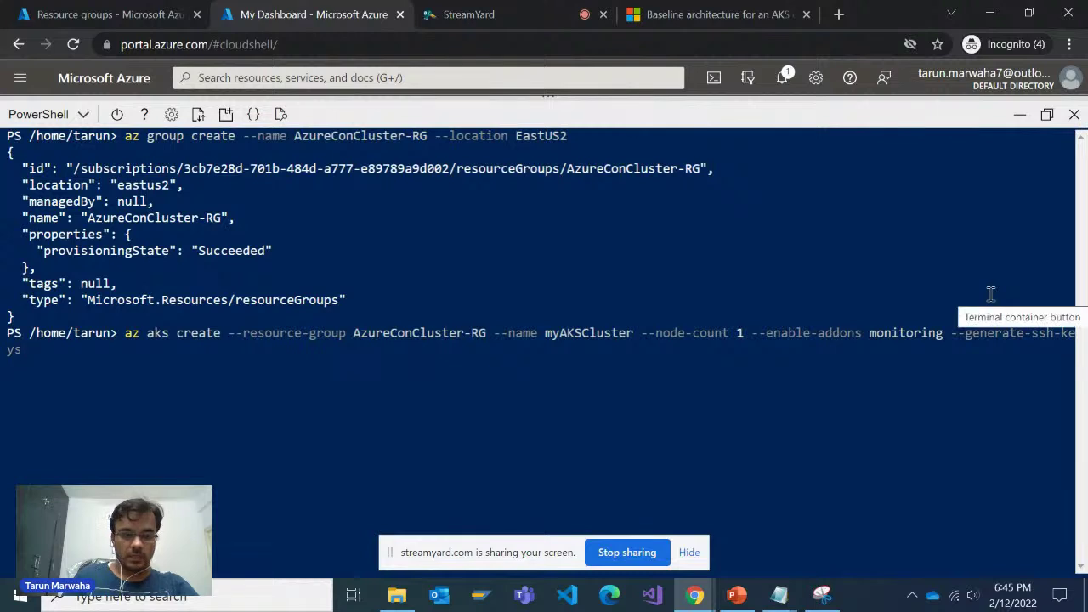
key(Return)
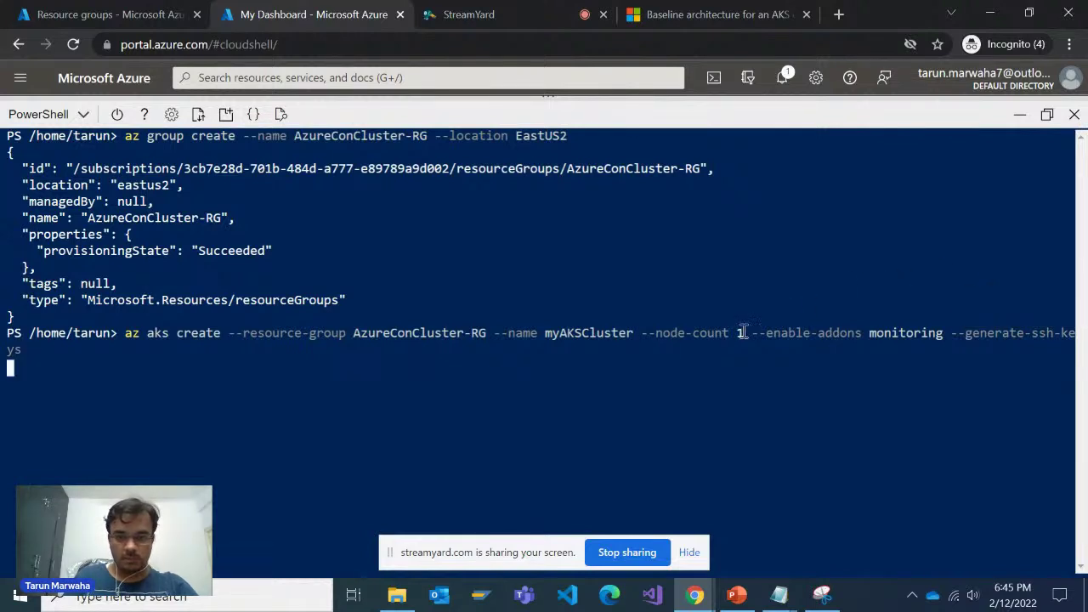
Step: Open the AzureConCluster-RG resource group and check its resources alongside the running cluster creation command
click(111, 15)
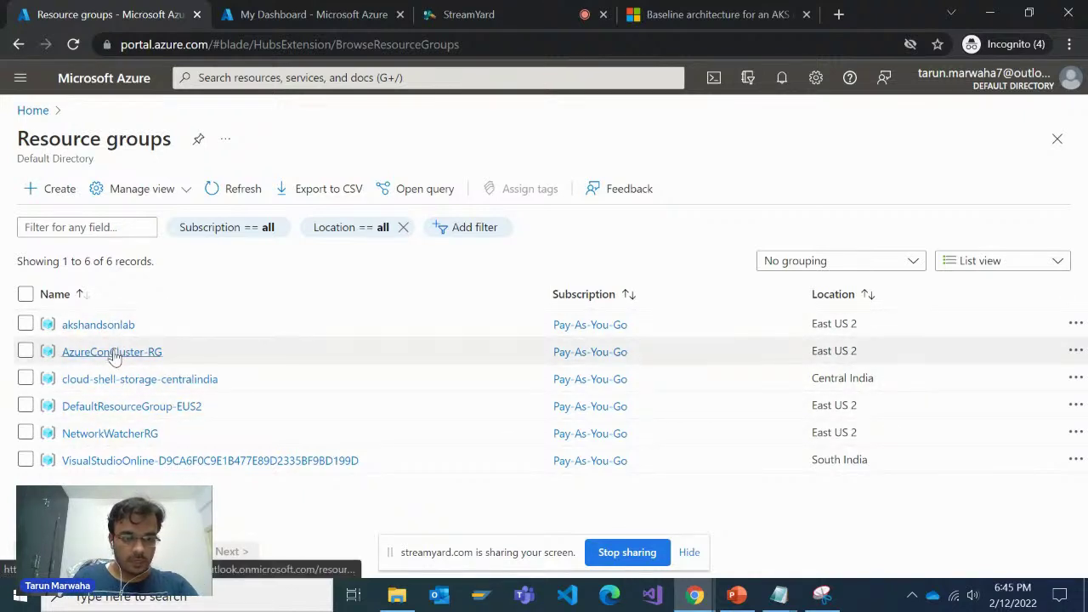
click(113, 353)
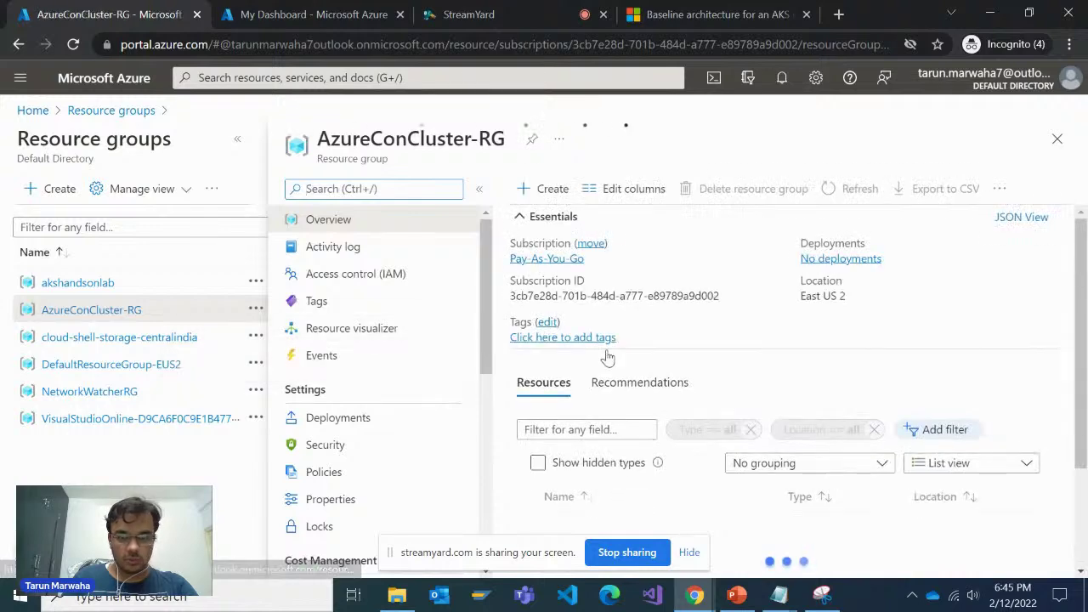
click(301, 14)
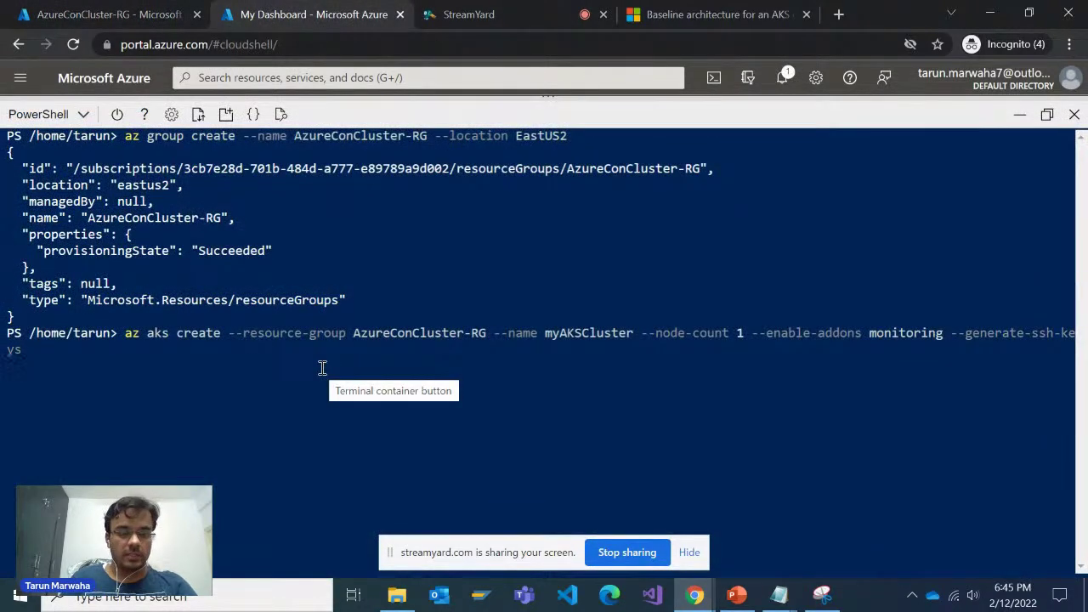
click(109, 14)
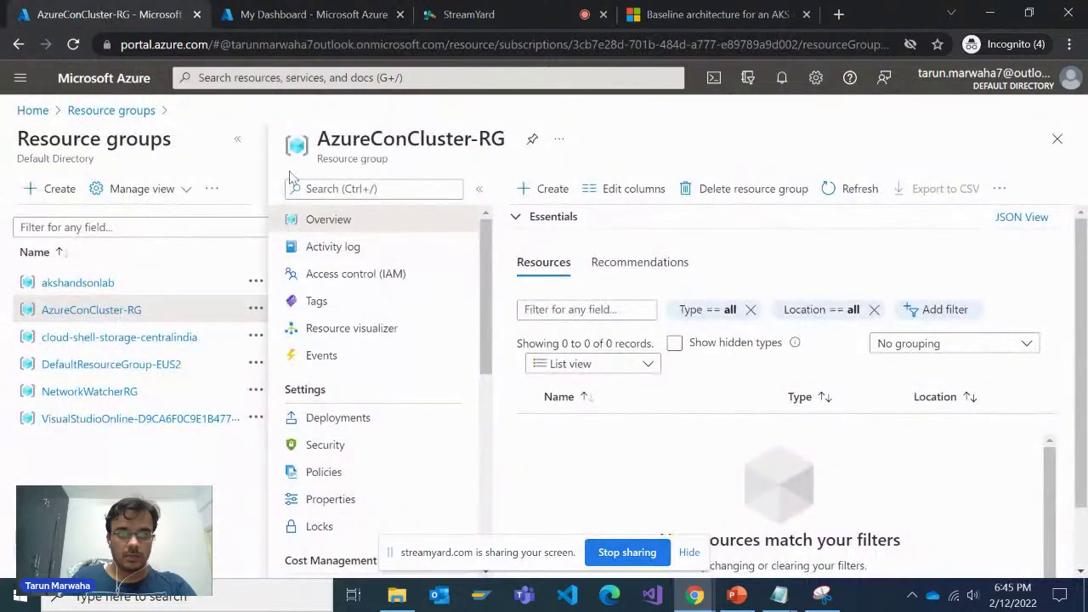
click(306, 14)
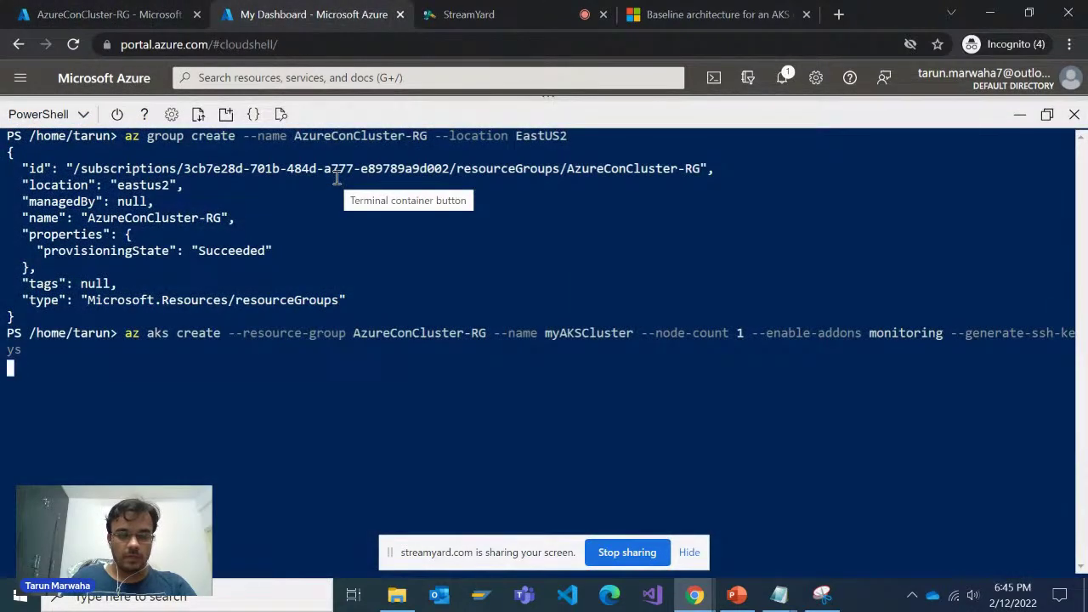
key(alt+Tab)
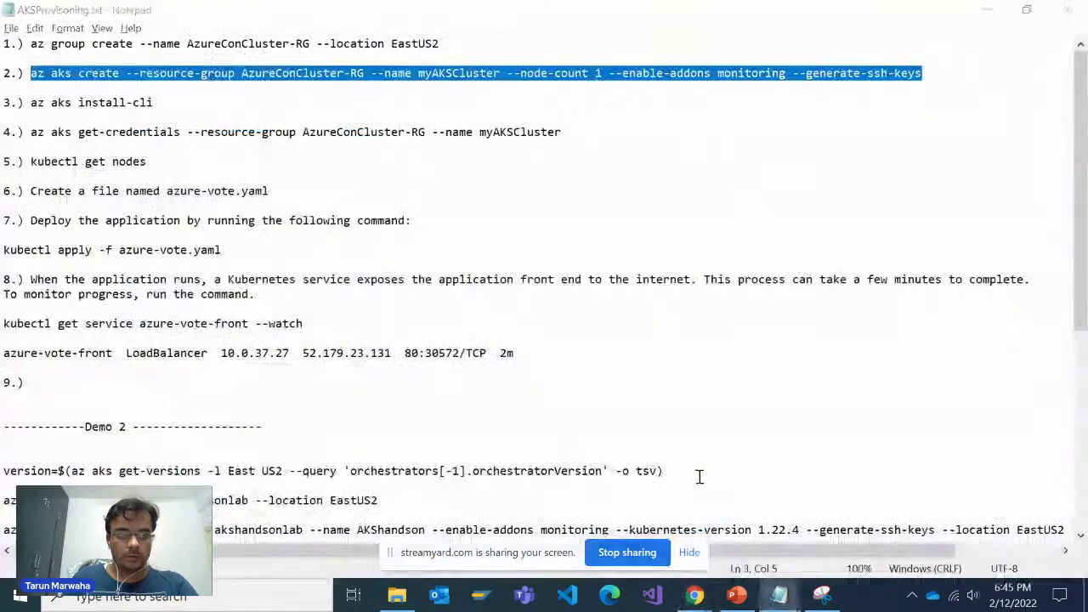
key(alt+Tab)
key(ctrl+Page_Up)
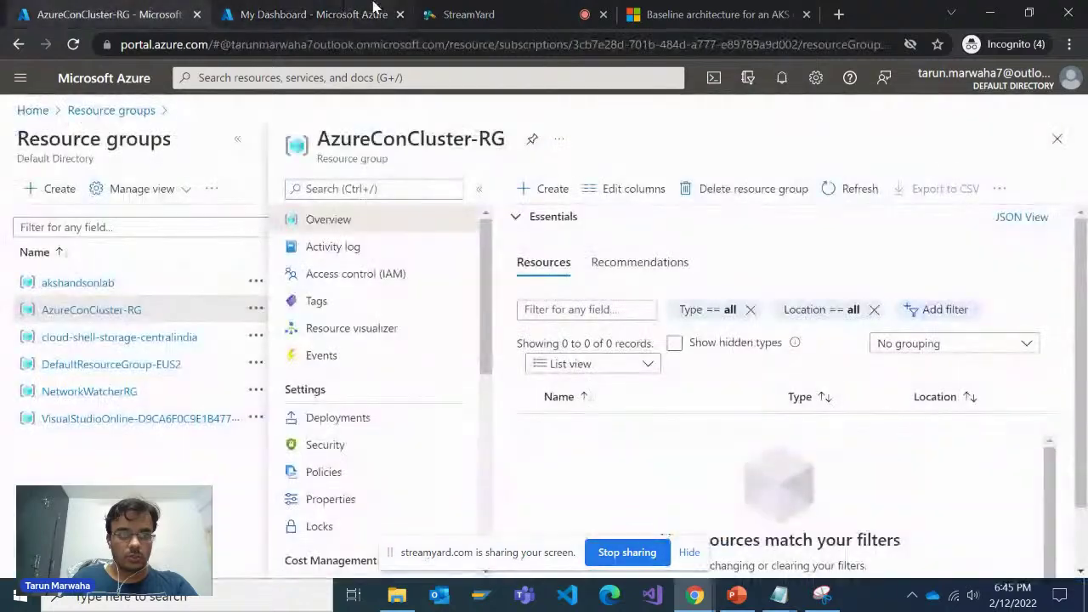
Step: Open the Azure DevOps Labs page on deploying a multi-container application to Azure Kubernetes Services and read its Overview
key(ctrl+Page_Down)
key(alt+Tab)
key(alt+Tab)
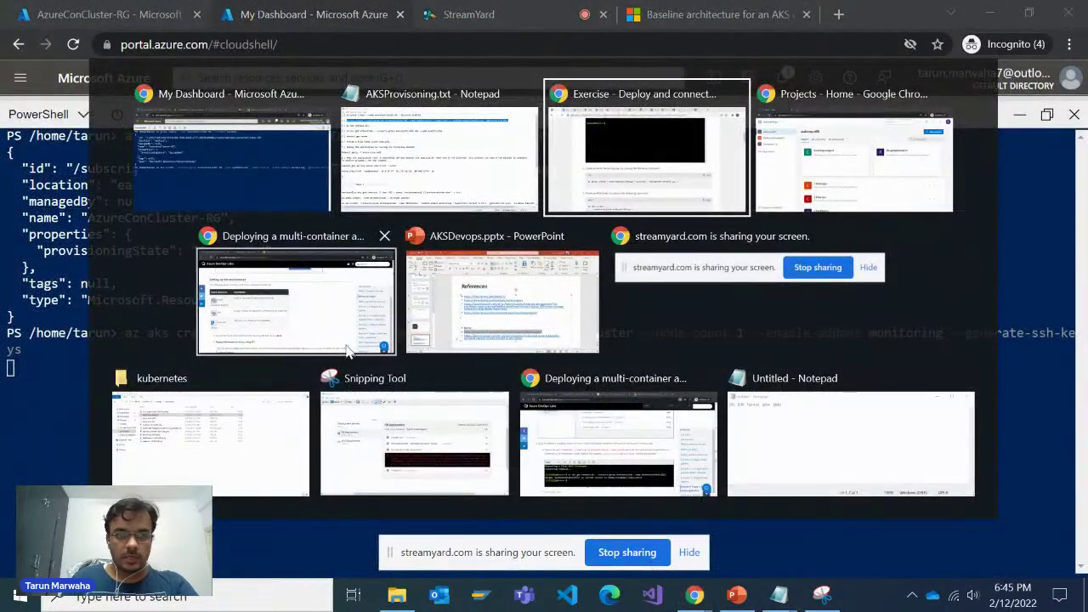
click(289, 321)
scroll(383, 383, up, 20)
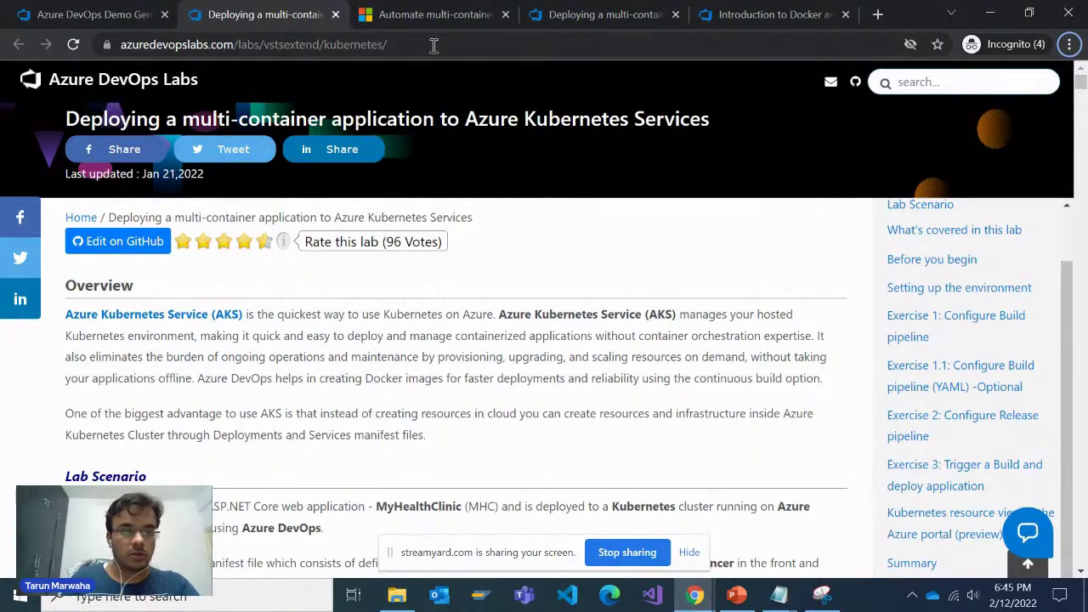
scroll(422, 233, down, 6)
scroll(423, 233, up, 5)
scroll(422, 233, down, 1)
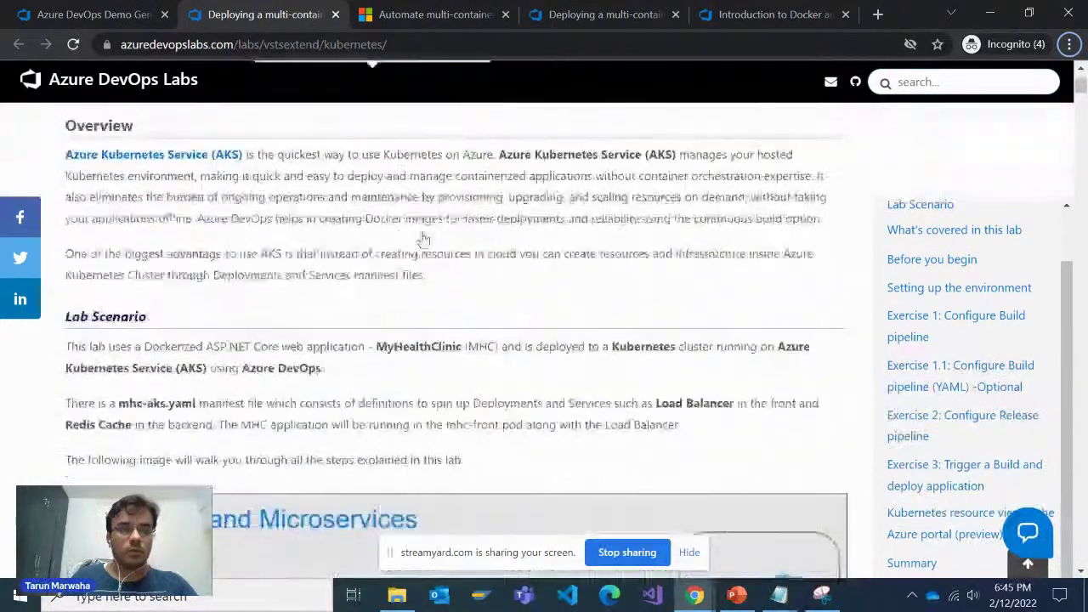
scroll(402, 241, up, 1)
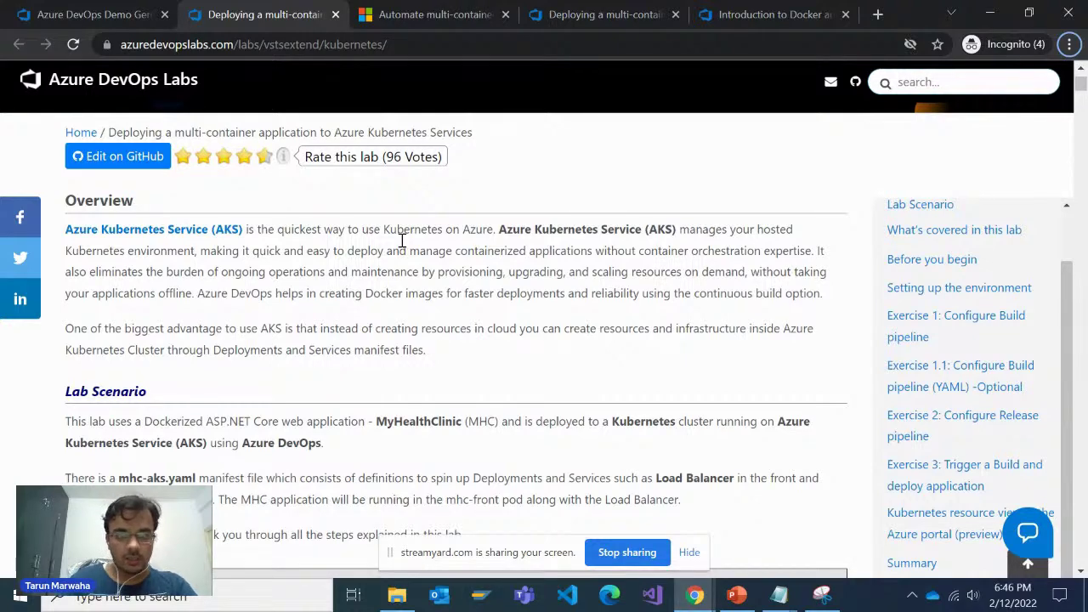
Step: Read the Lab Scenario section, highlighting the sentence about the mhc-aks.yaml manifest file
scroll(404, 233, down, 2)
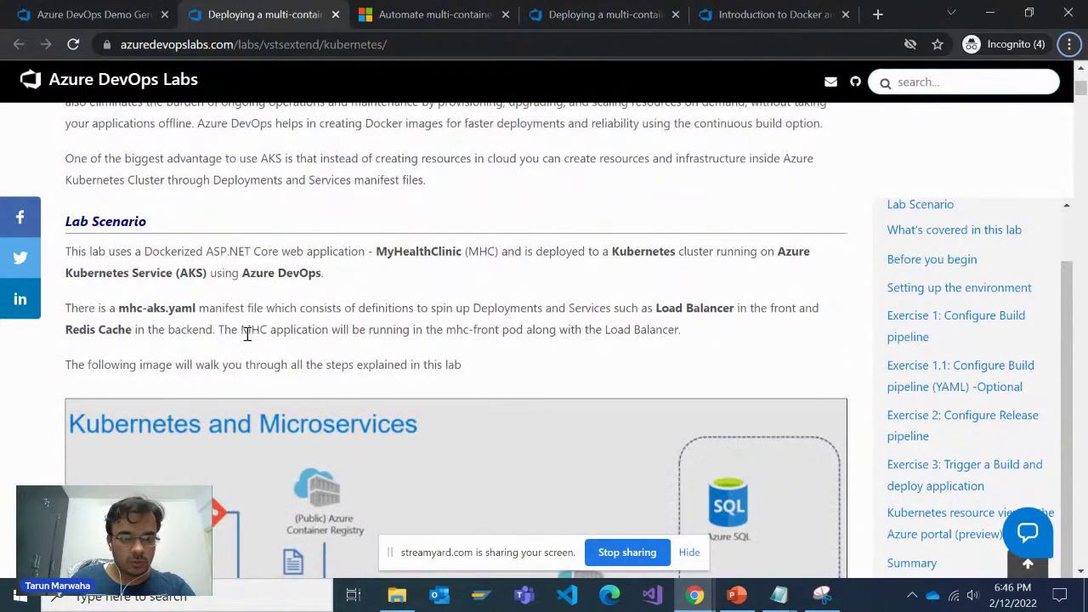
drag(143, 309, 478, 308)
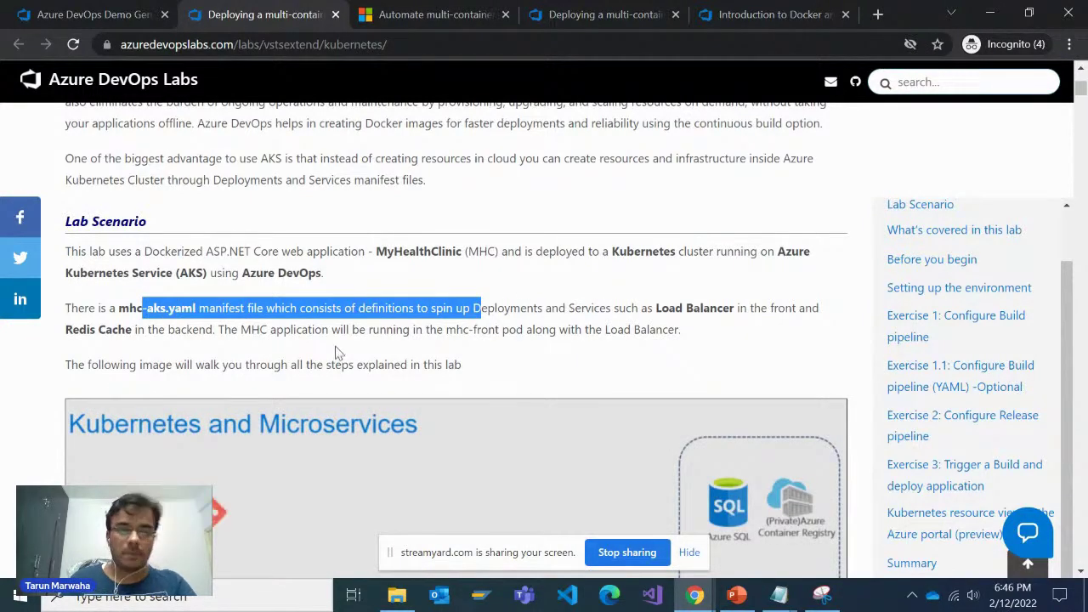
scroll(340, 349, down, 3)
scroll(352, 338, up, 4)
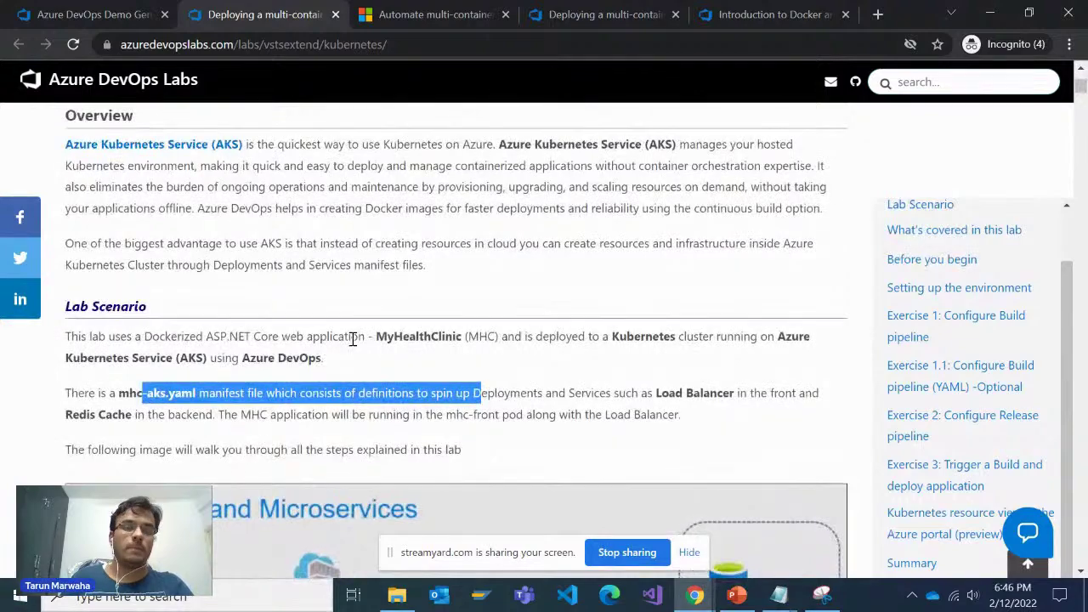
Step: Examine the Kubernetes and Microservices diagram of the lab's CI/CD flow
key(alt+Tab)
key(alt+Tab)
scroll(286, 375, down, 5)
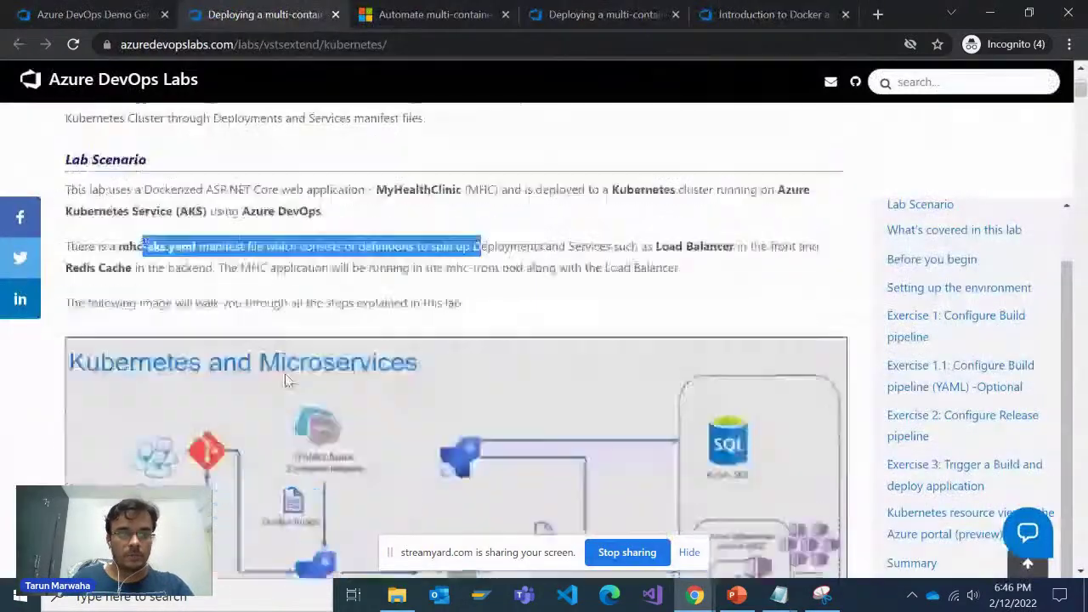
scroll(287, 378, up, 1)
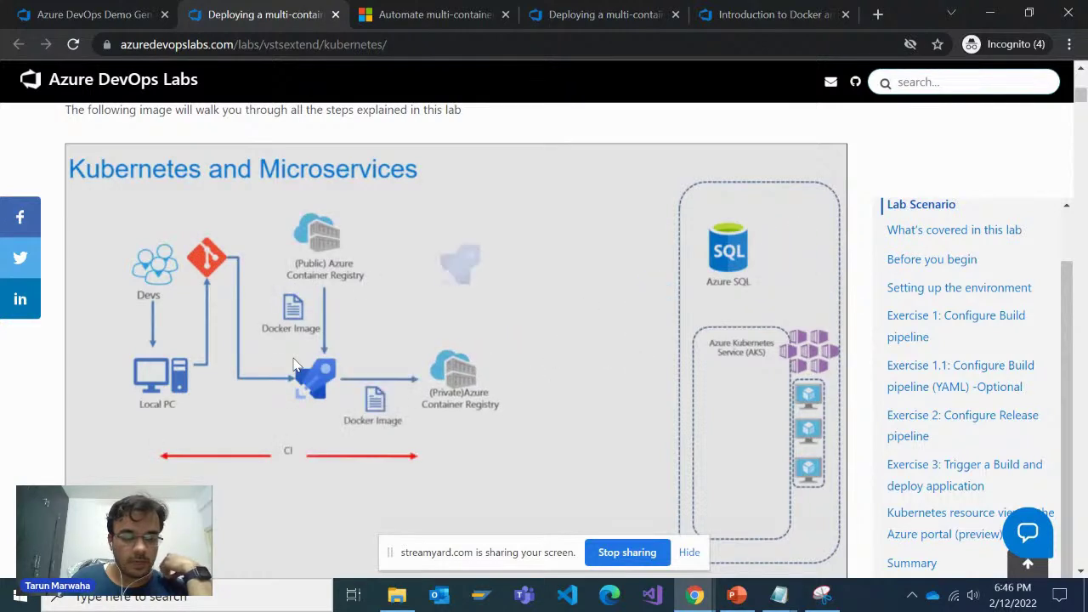
scroll(293, 366, down, 1)
scroll(293, 365, up, 1)
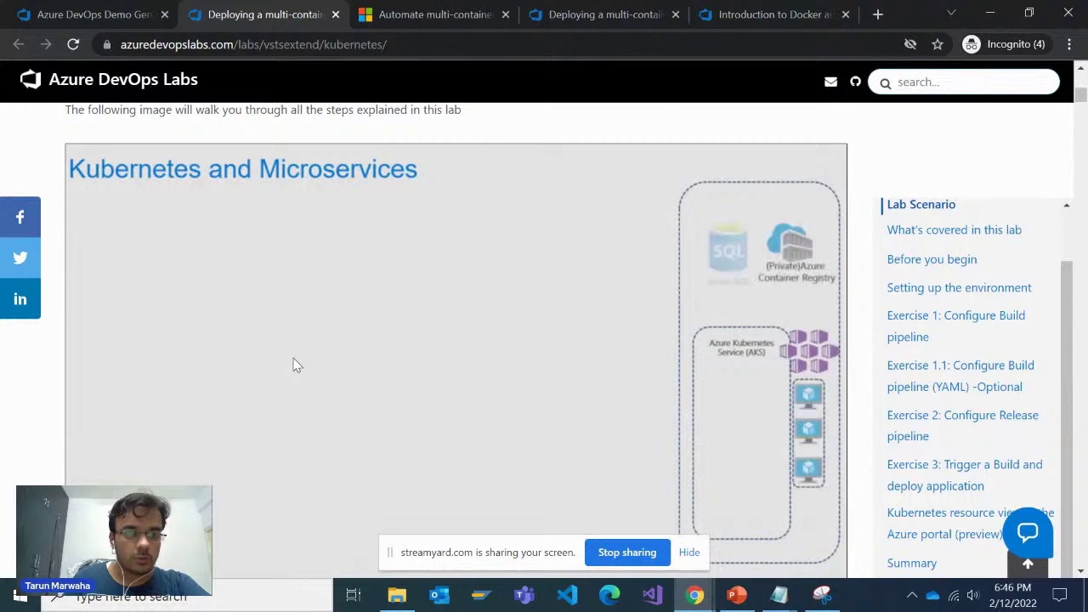
scroll(293, 365, down, 1)
scroll(202, 335, up, 1)
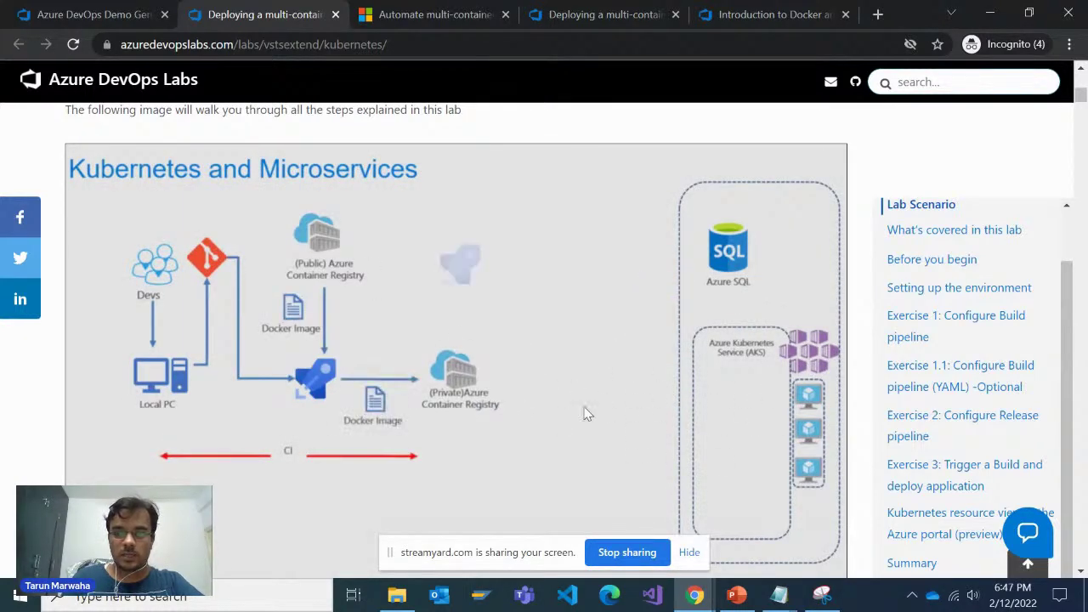
Step: Read the "What's covered in this lab" tasks and the "Before you begin" instructions with the Azure Kubernetes Service template
scroll(583, 413, down, 10)
scroll(500, 411, down, 3)
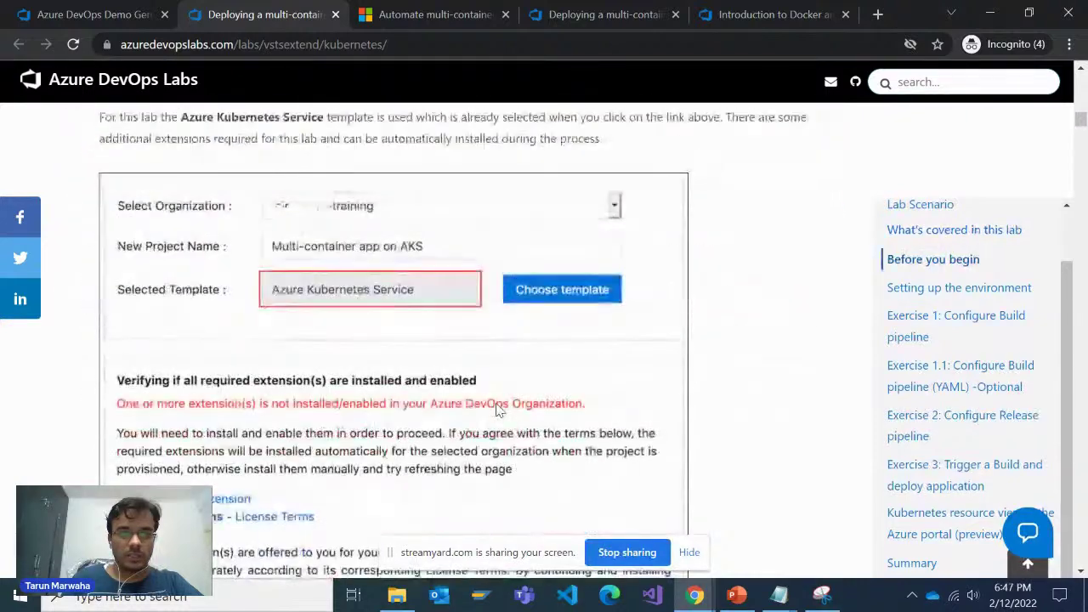
scroll(498, 408, up, 4)
scroll(443, 394, up, 1)
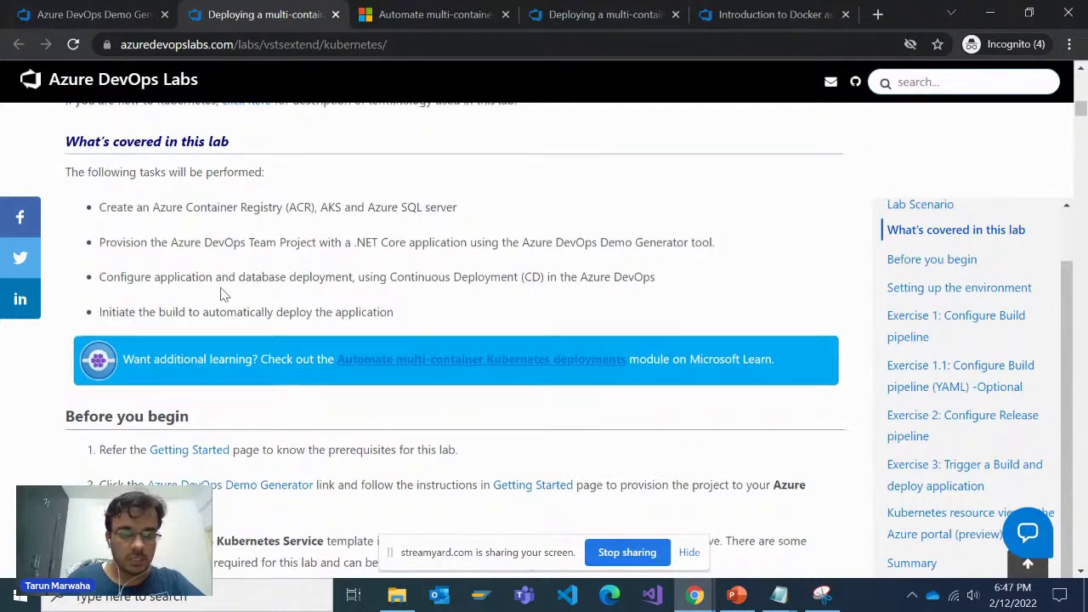
scroll(221, 294, down, 1)
scroll(221, 290, up, 2)
scroll(221, 293, down, 3)
scroll(221, 295, down, 4)
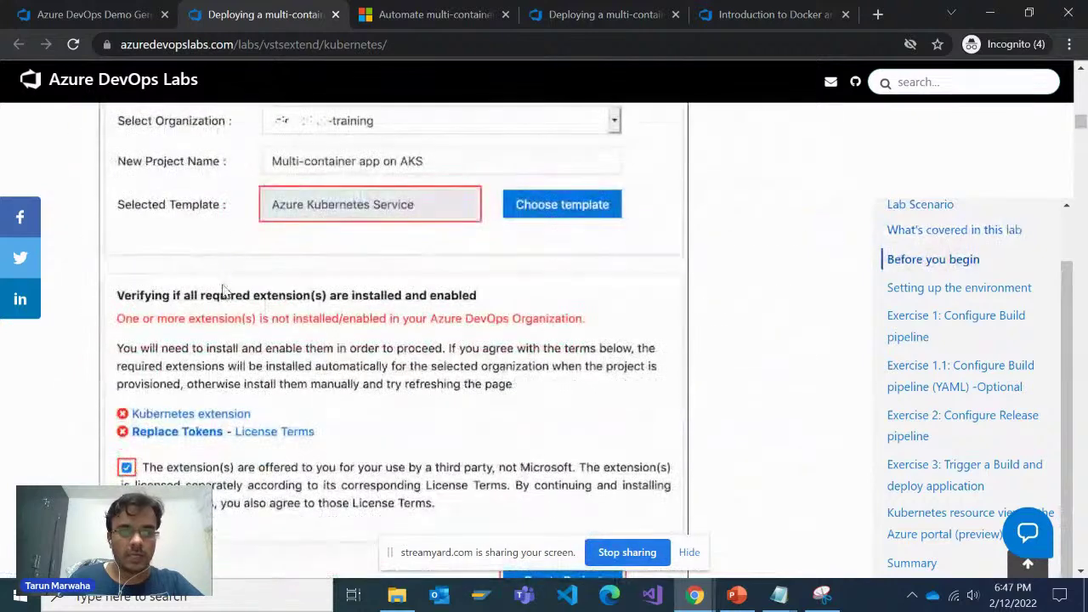
Step: Copy the lab page's web address and send it in the StreamYard private chat
click(371, 44)
key(ctrl+c)
key(alt+Tab)
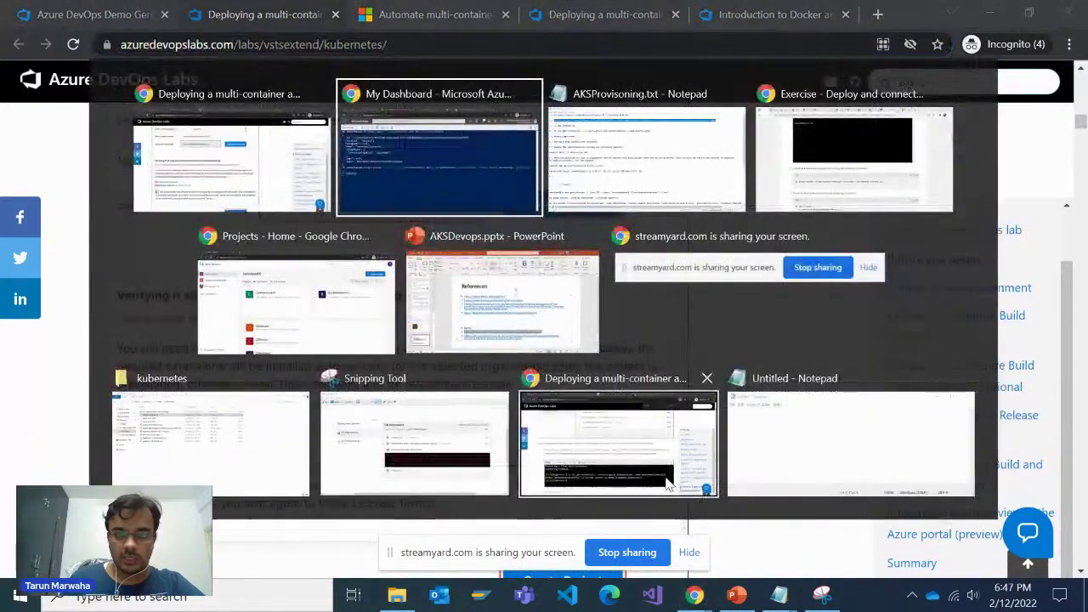
key(alt+Tab)
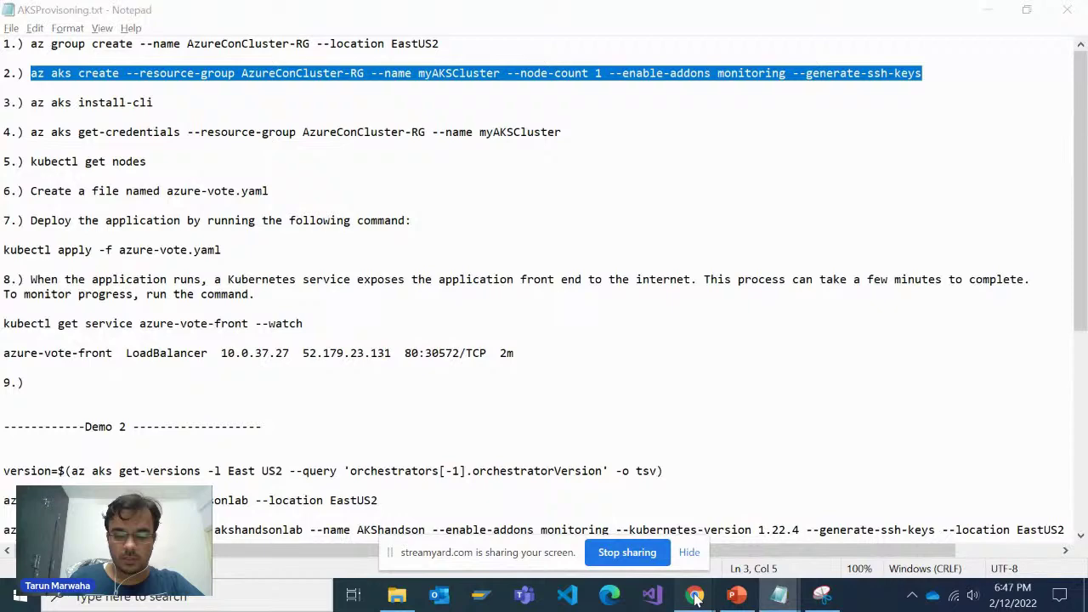
mouse_move(696, 598)
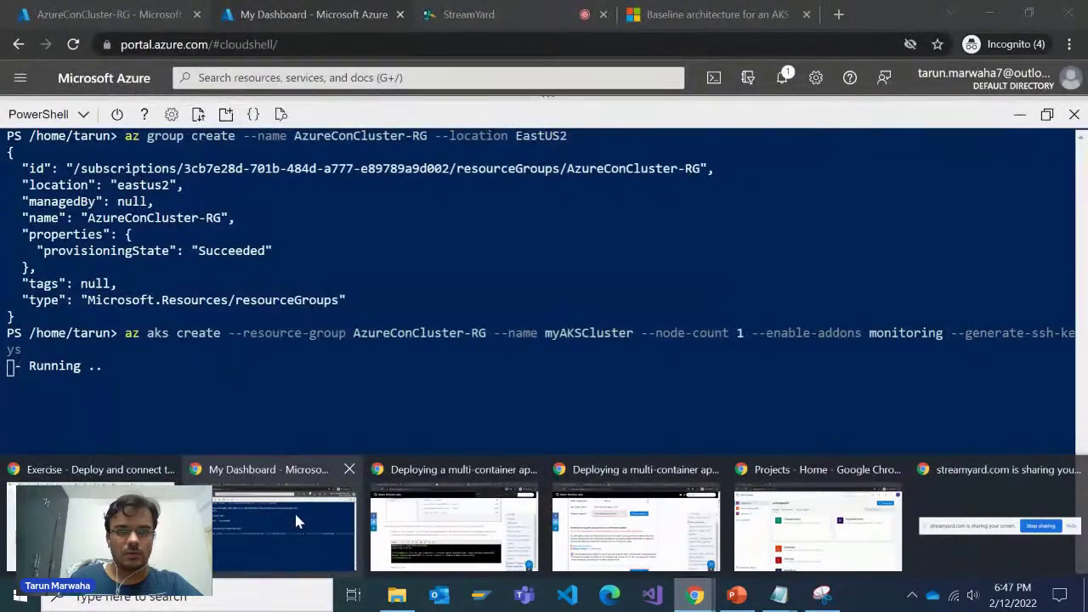
click(284, 511)
click(469, 14)
click(856, 513)
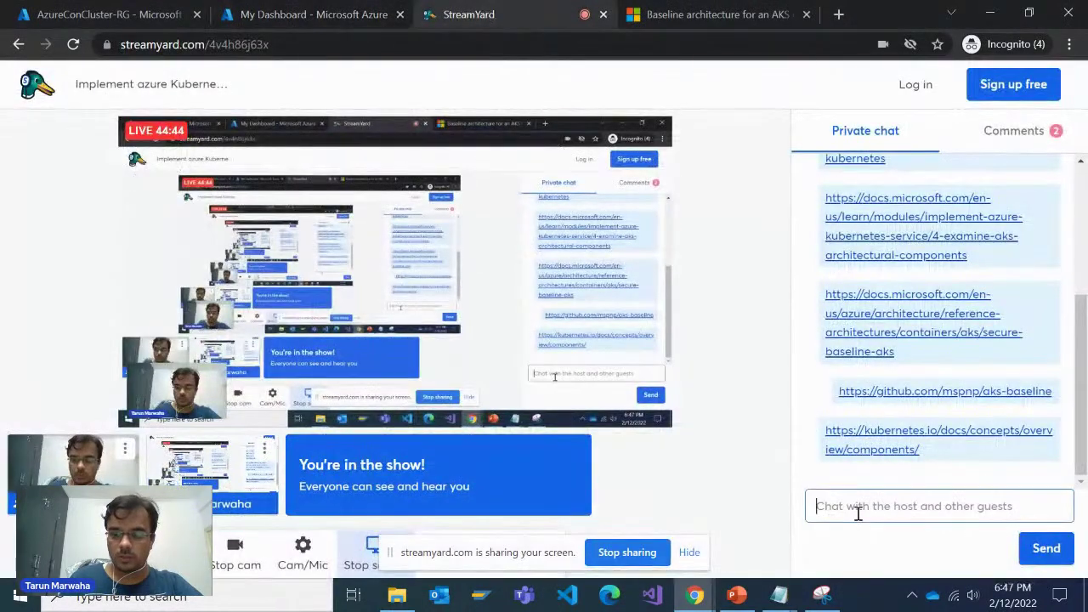
key(ctrl+v)
key(Return)
Step: Look through the azdevops400 projects page and the open lab and Docker introduction pages
key(alt+Tab)
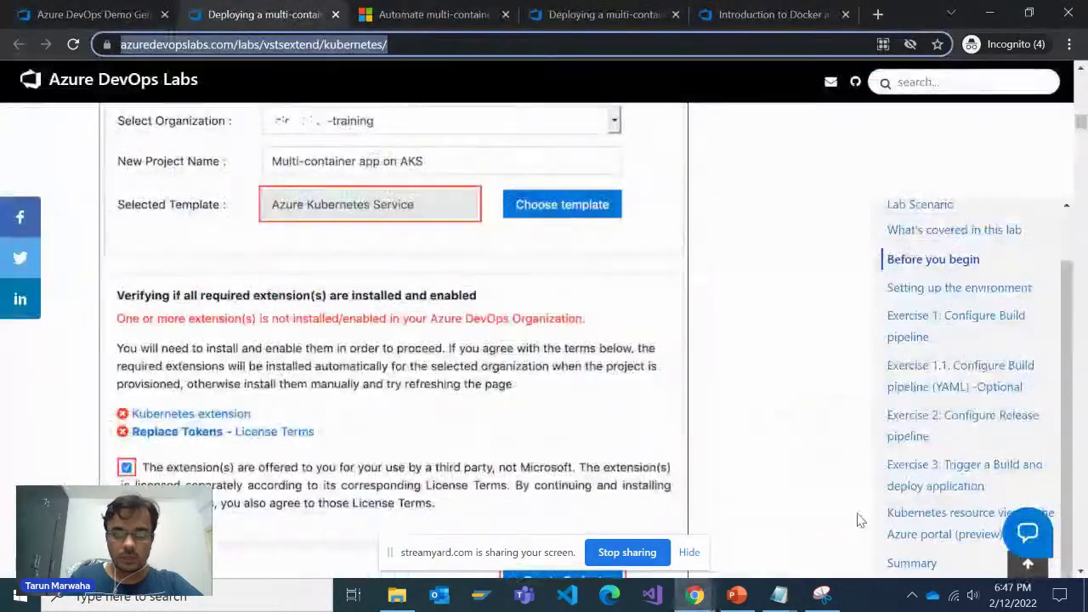
key(ctrl+shift+Tab)
key(ctrl+Tab)
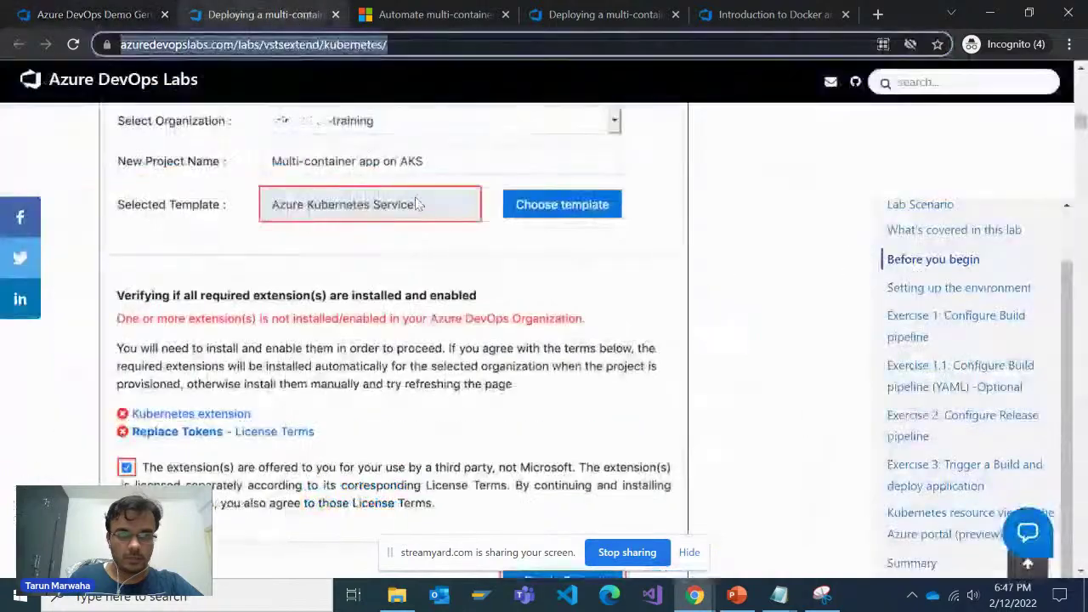
key(alt+Tab)
key(Tab)
key(alt+Tab)
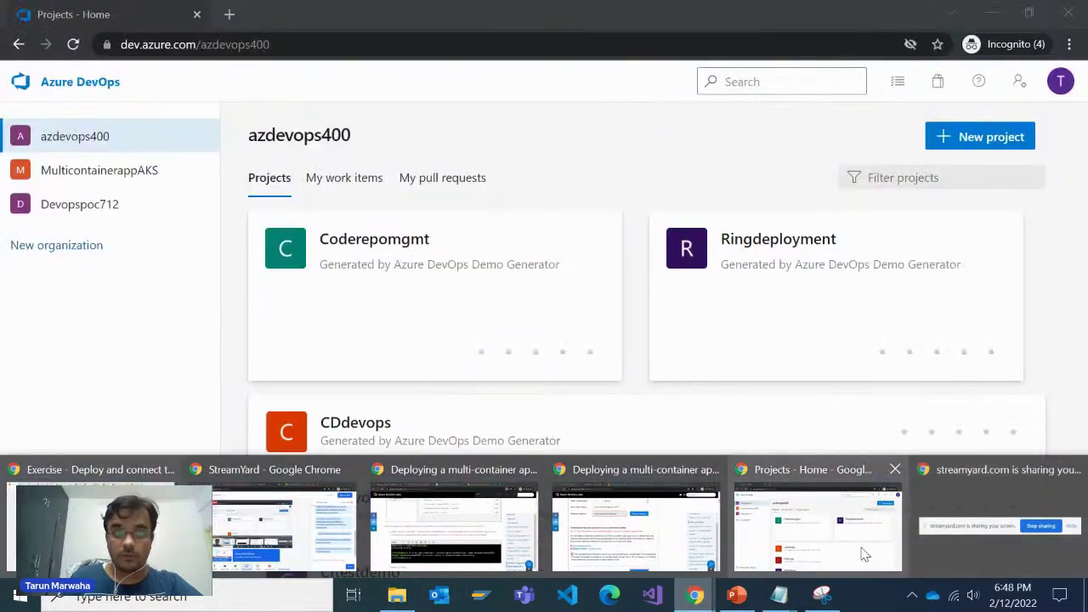
click(633, 523)
click(102, 12)
click(264, 15)
click(603, 14)
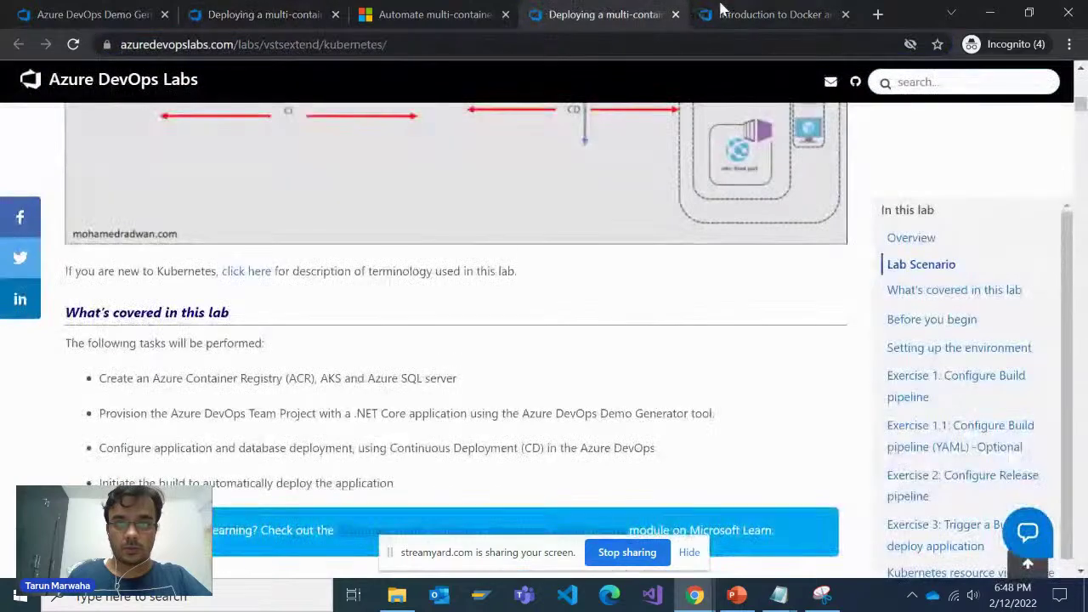
click(748, 14)
Step: Return to the Azure portal and check the running cluster creation command and the resources in AzureConCluster-RG
click(695, 596)
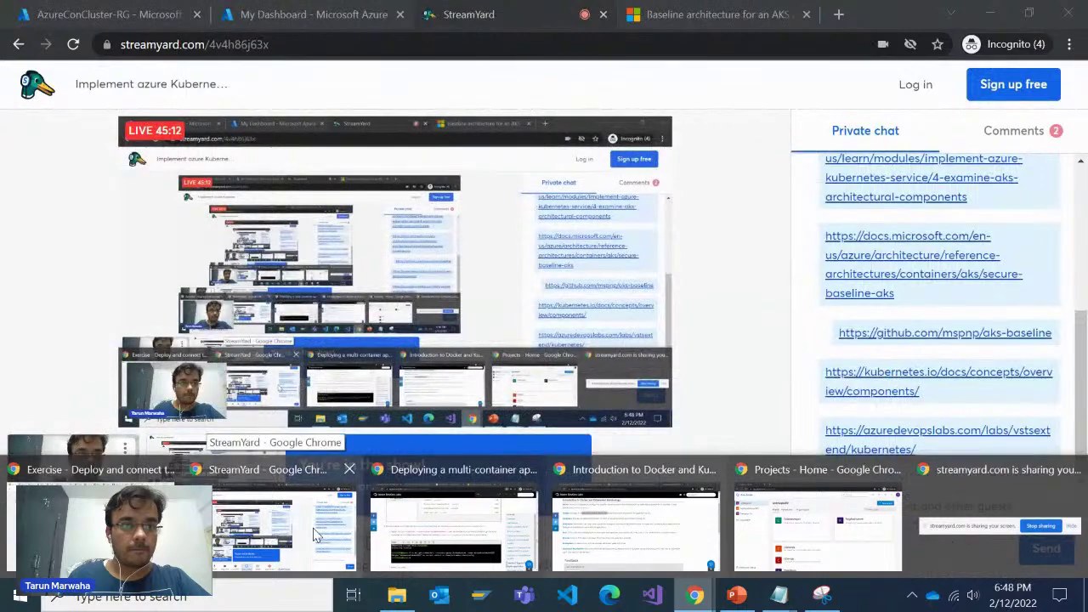
click(317, 534)
click(119, 12)
click(284, 12)
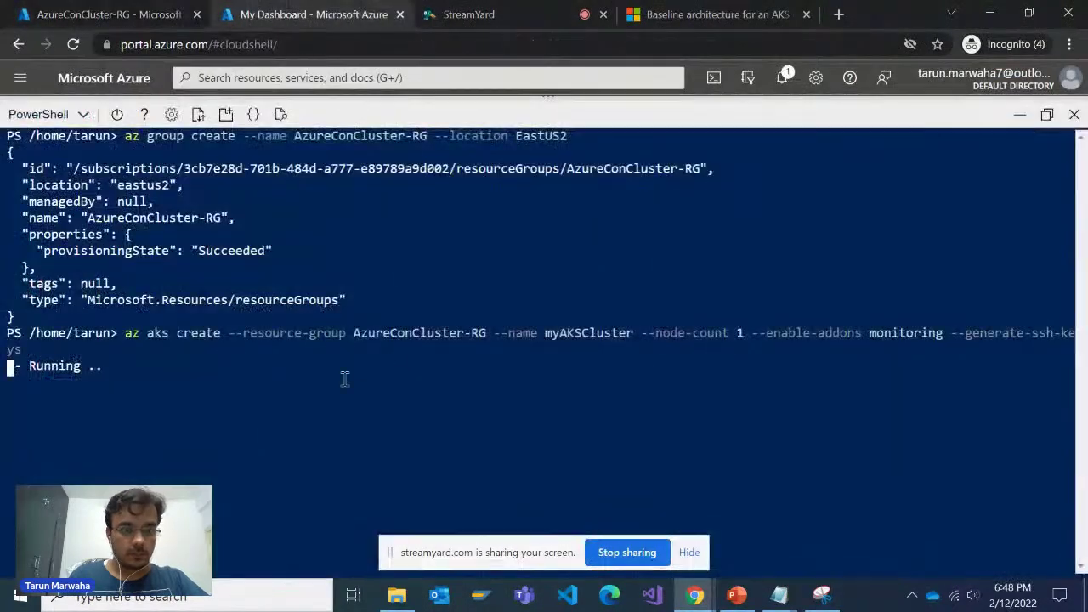
click(178, 9)
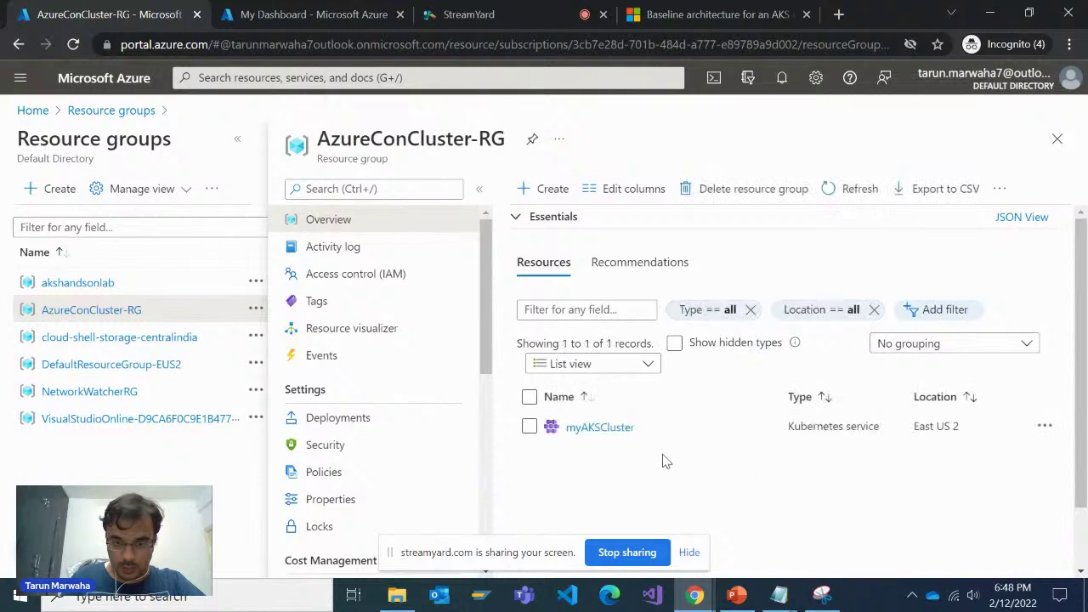
Step: Refresh the resource groups list, open MC_AzureConCluster-RG_myAKSCluster_eastus2 and examine its resources
click(112, 110)
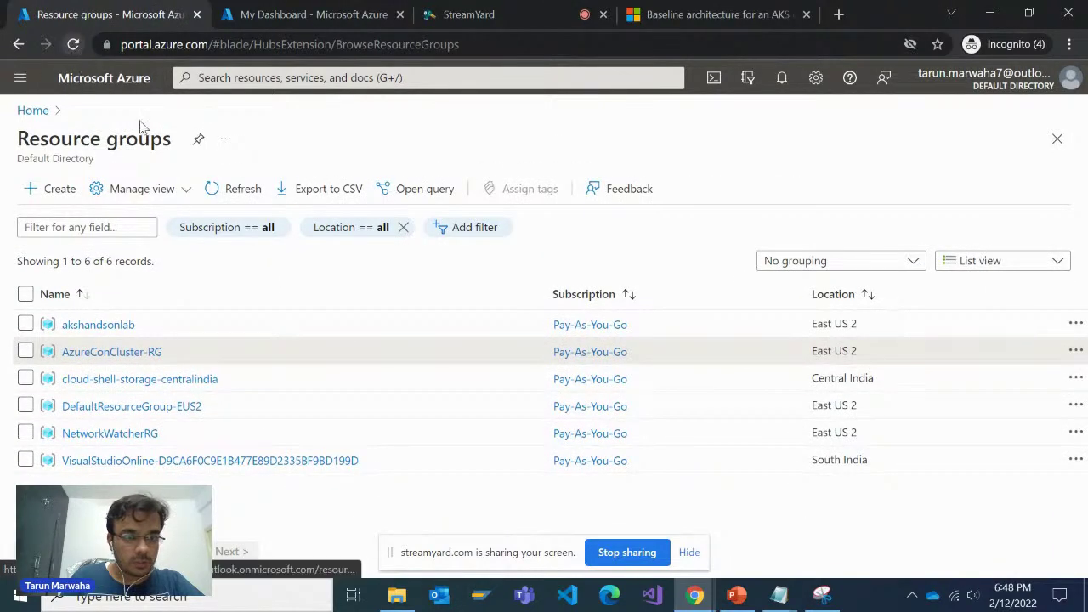
click(214, 188)
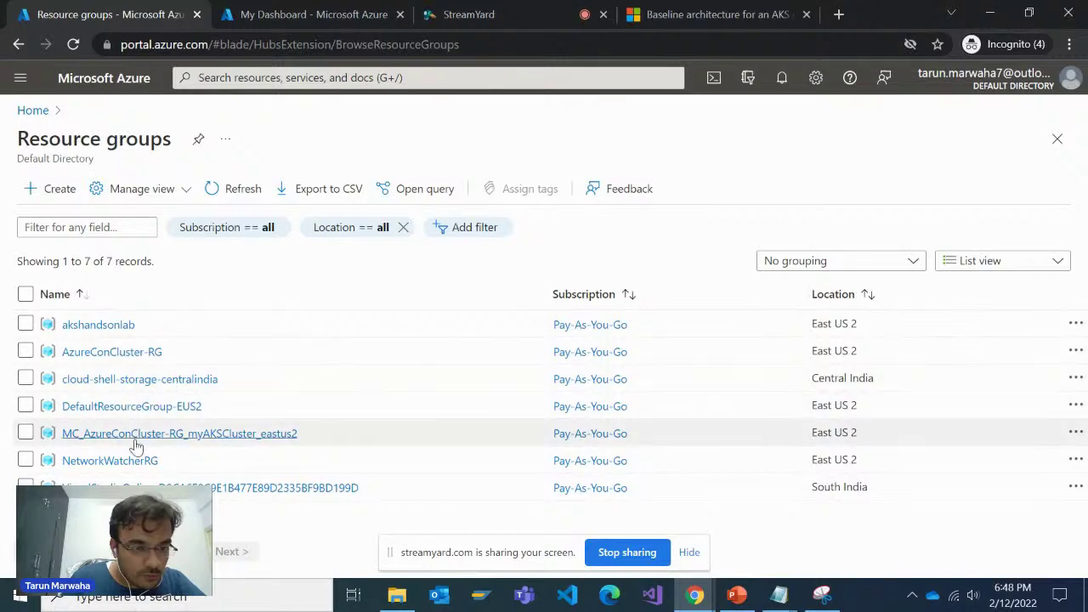
click(134, 435)
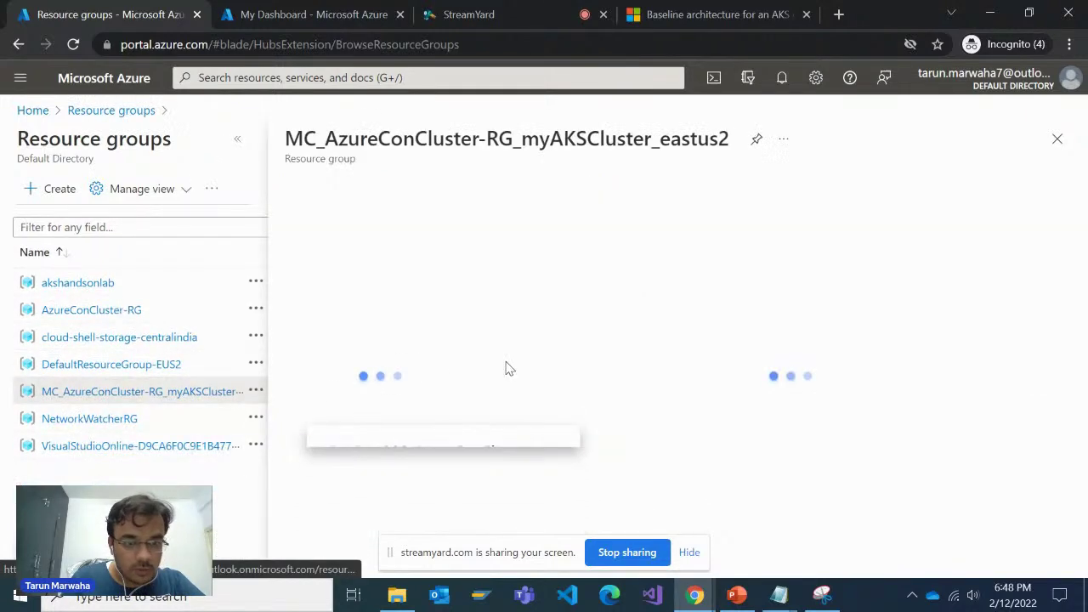
scroll(656, 356, down, 2)
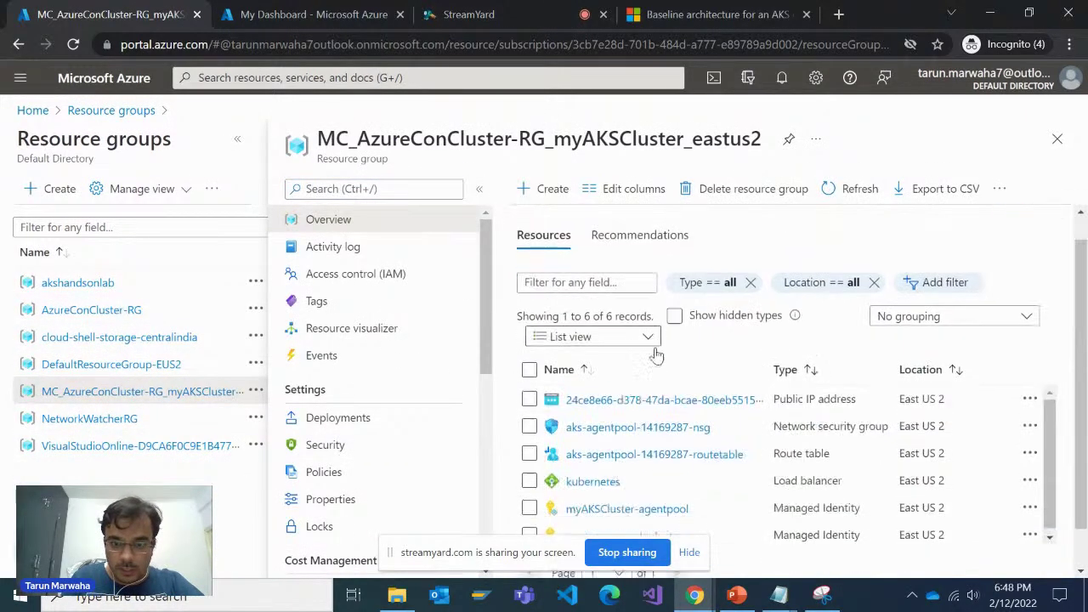
scroll(657, 374, down, 1)
scroll(662, 387, up, 2)
scroll(672, 383, down, 2)
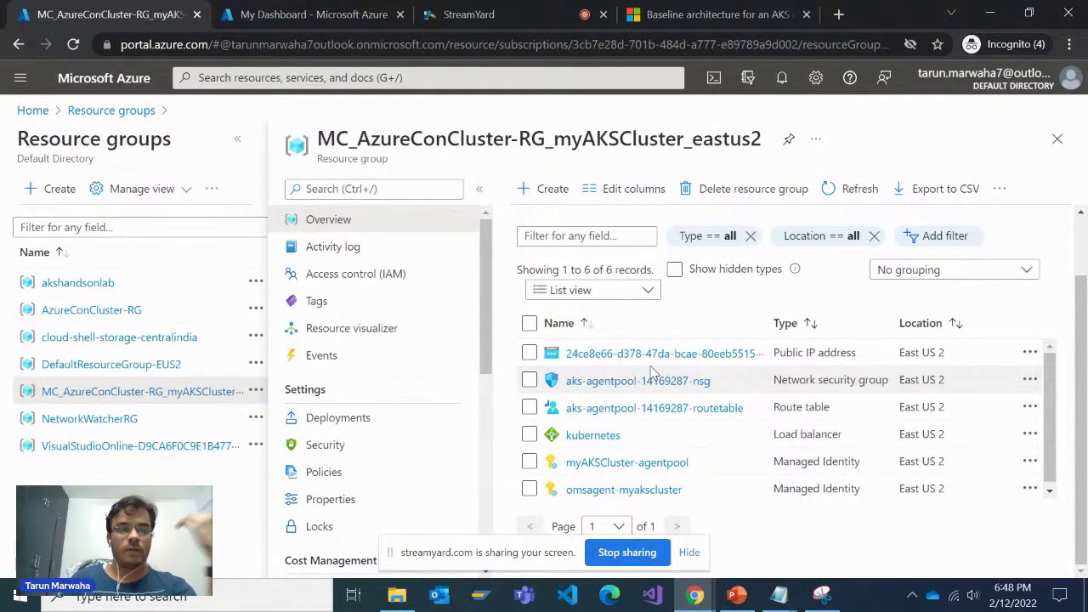
Step: Refresh the resources of the MC_AzureConCluster-RG_myAKSCluster_eastus2 group and check the progress of az aks create in Cloud Shell
mouse_move(56, 314)
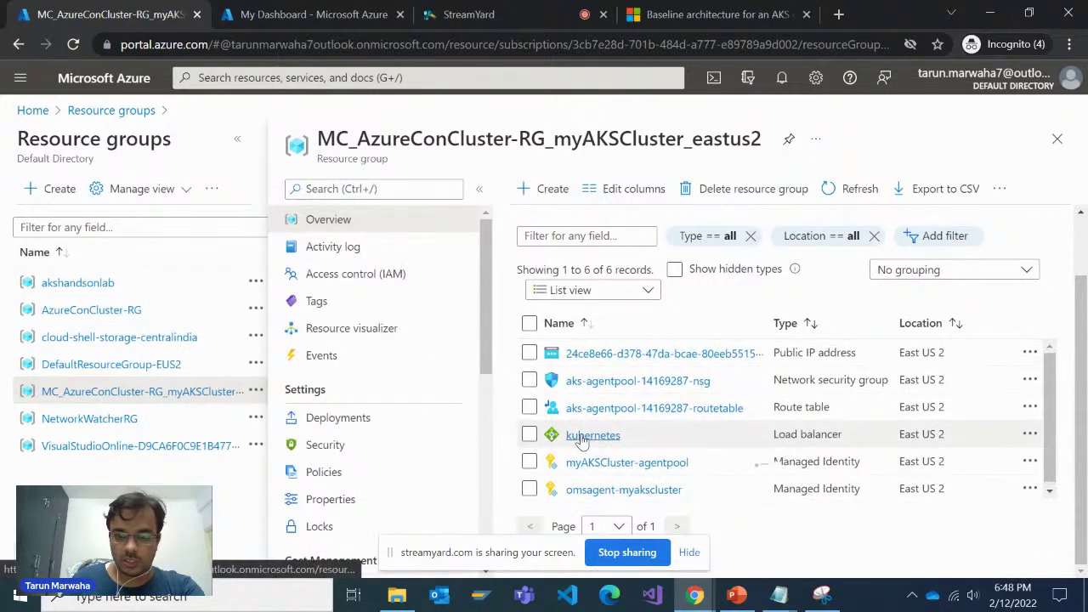
scroll(595, 425, up, 1)
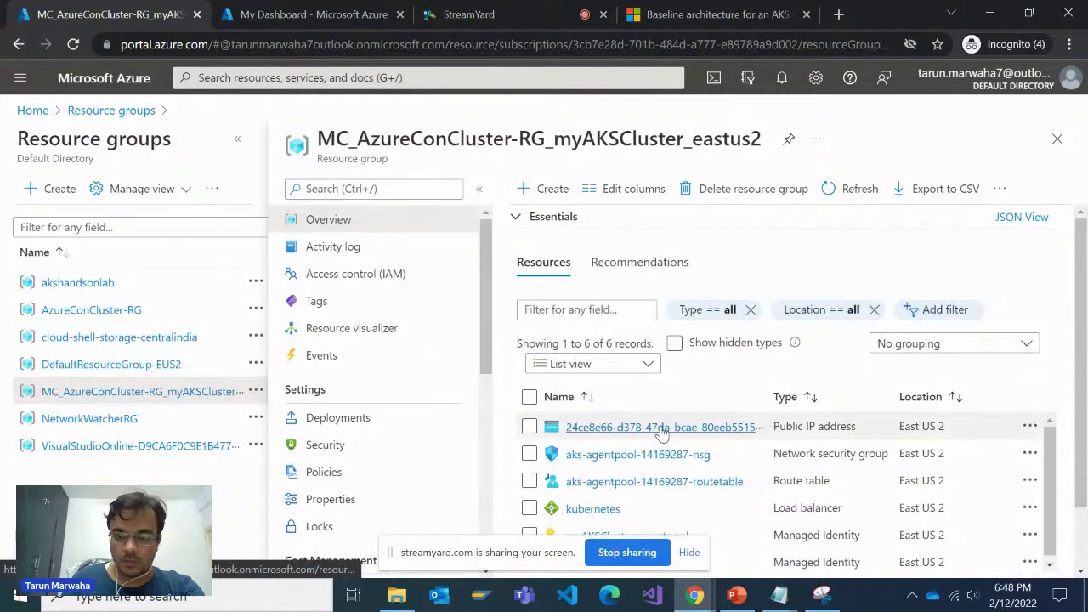
scroll(821, 448, down, 1)
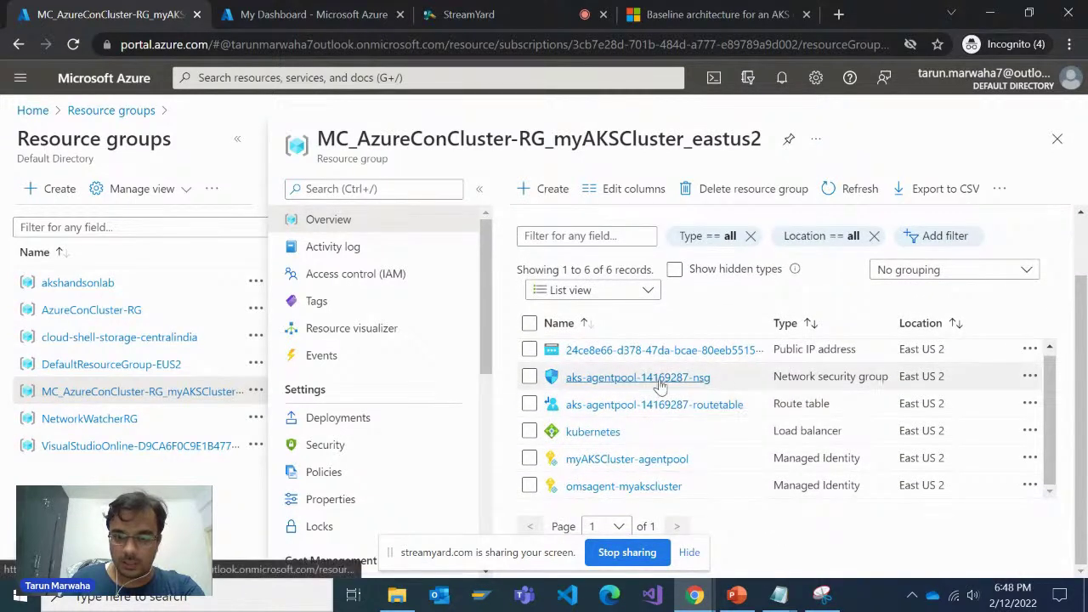
click(830, 188)
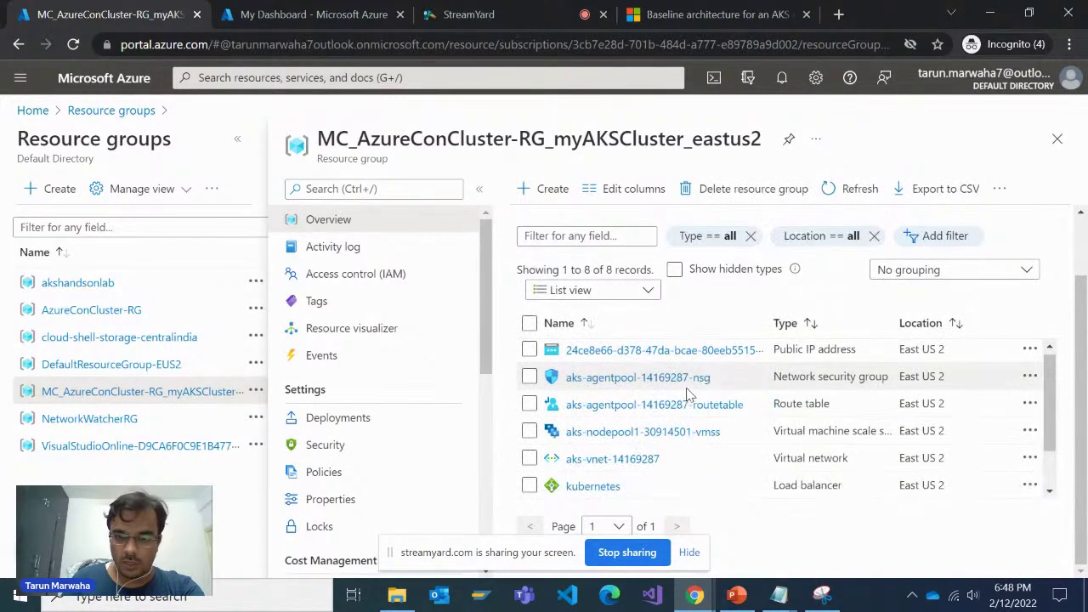
click(306, 14)
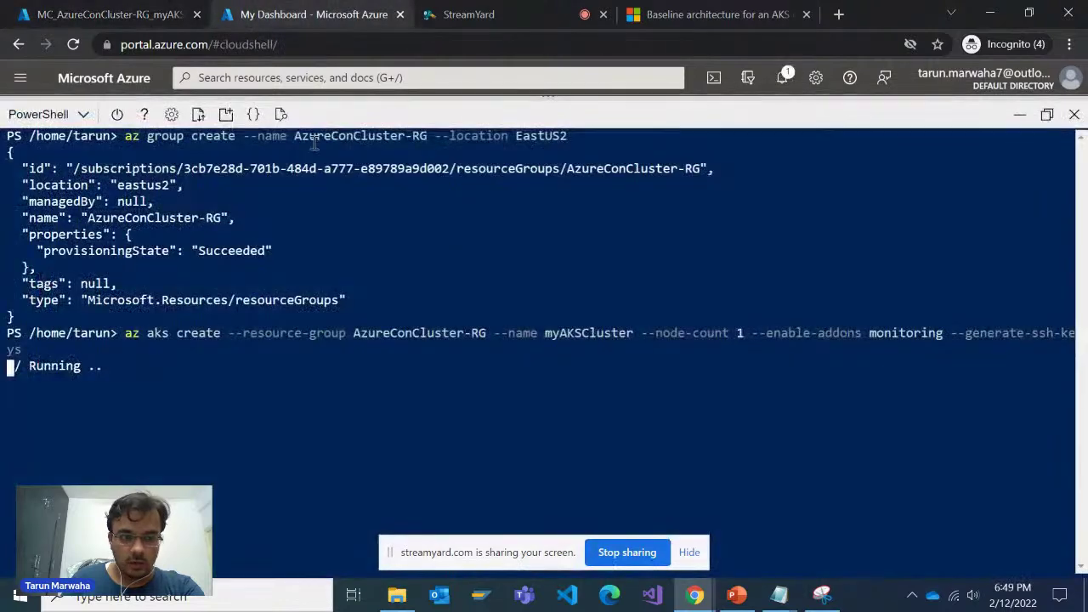
Step: Review the resources of MC_AzureConCluster-RG_myAKSCluster_eastus2 and open the kubernetes load balancer
click(108, 10)
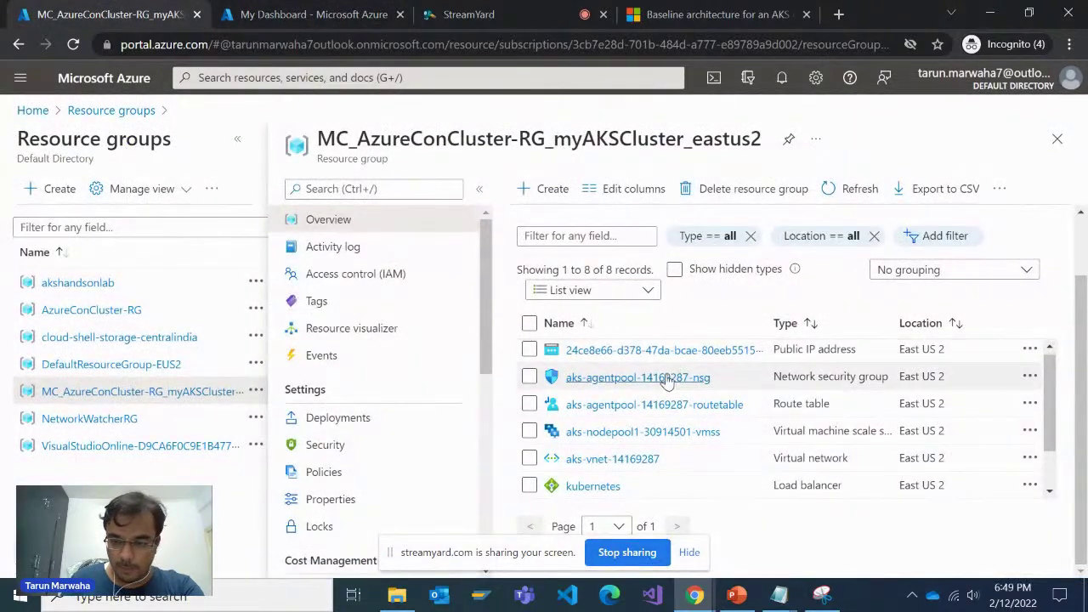
scroll(655, 389, down, 1)
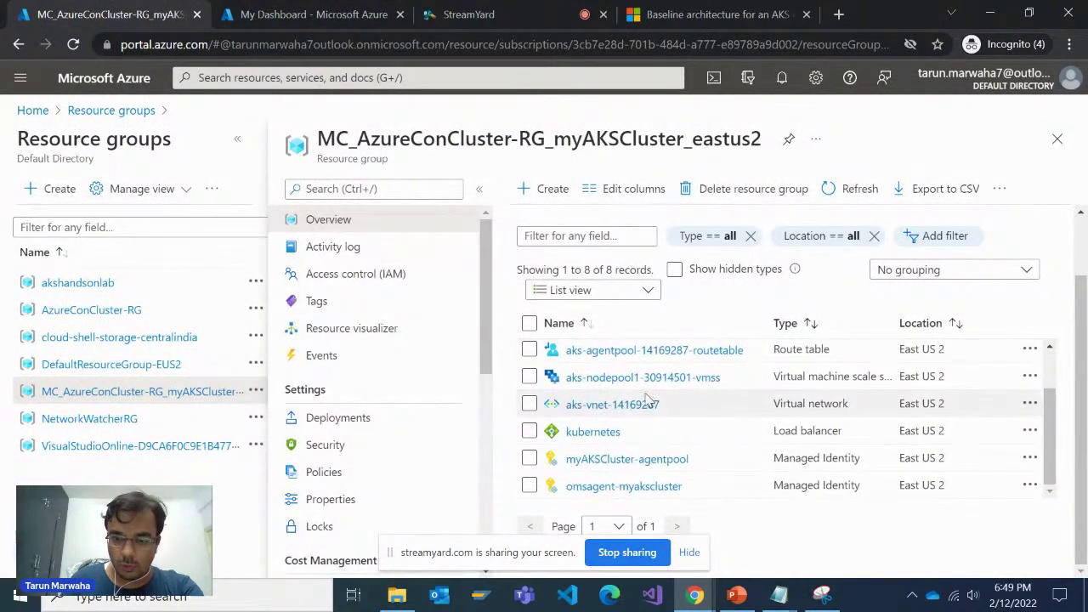
scroll(612, 408, up, 1)
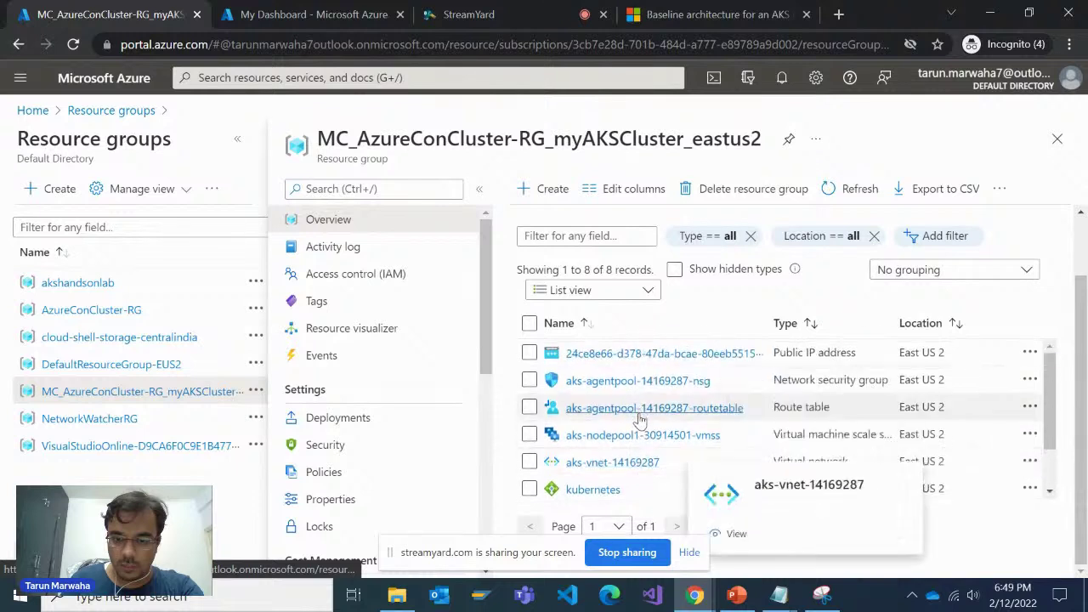
scroll(601, 442, down, 1)
click(593, 432)
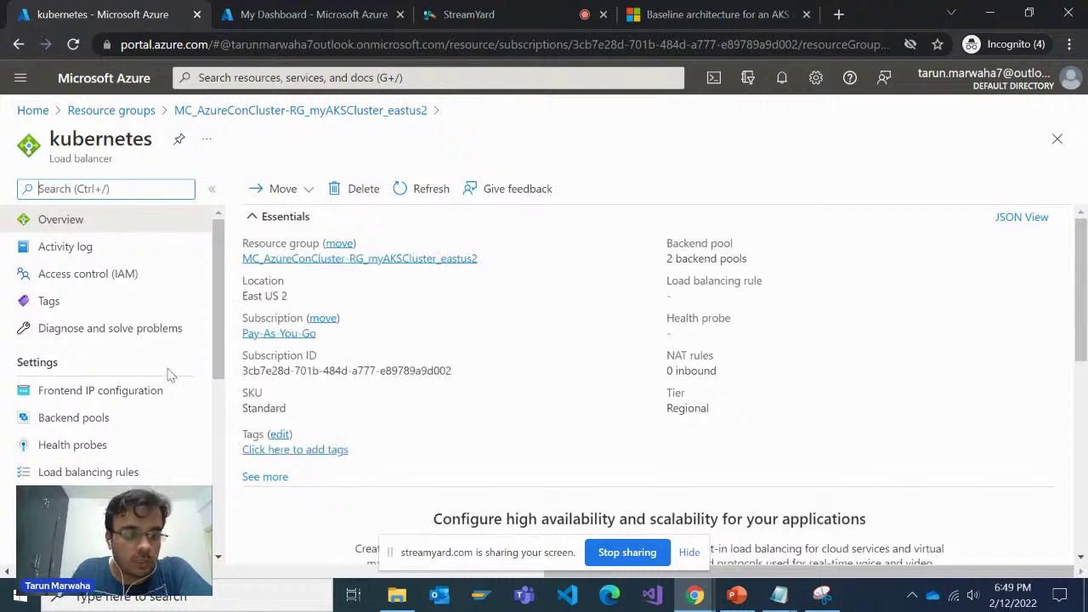
Step: Examine the kubernetes load balancer's frontend IP configuration, backend pools with full resource names, and health probes
click(158, 392)
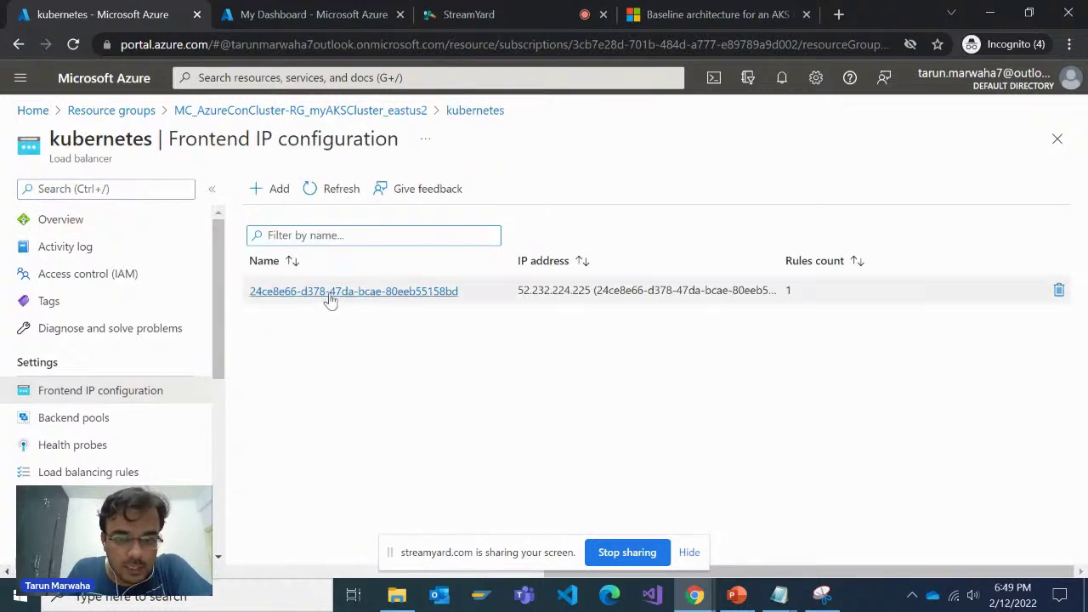
click(96, 423)
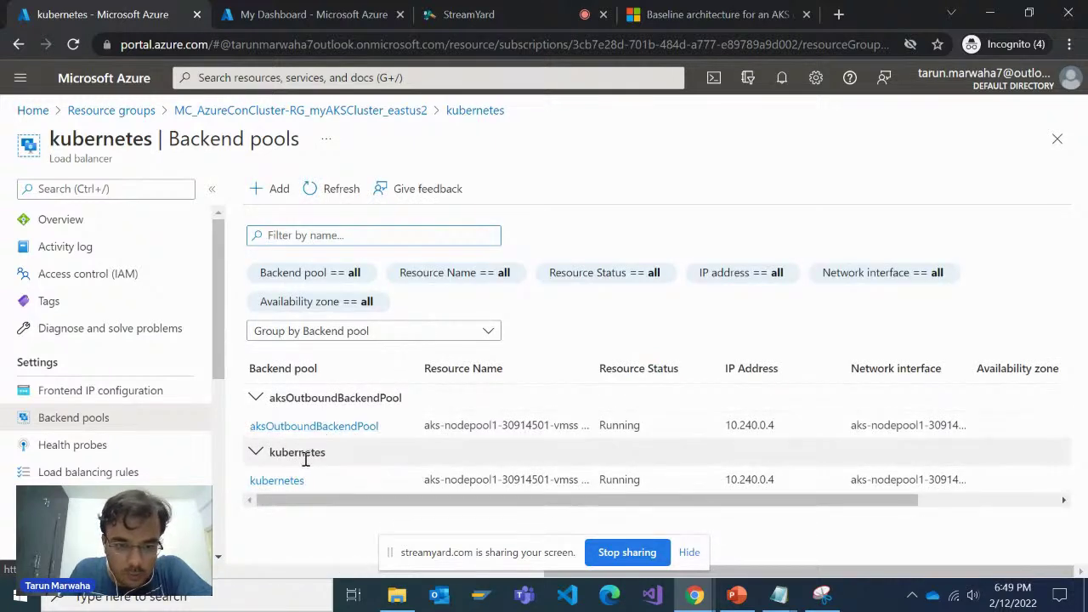
drag(597, 364, 718, 365)
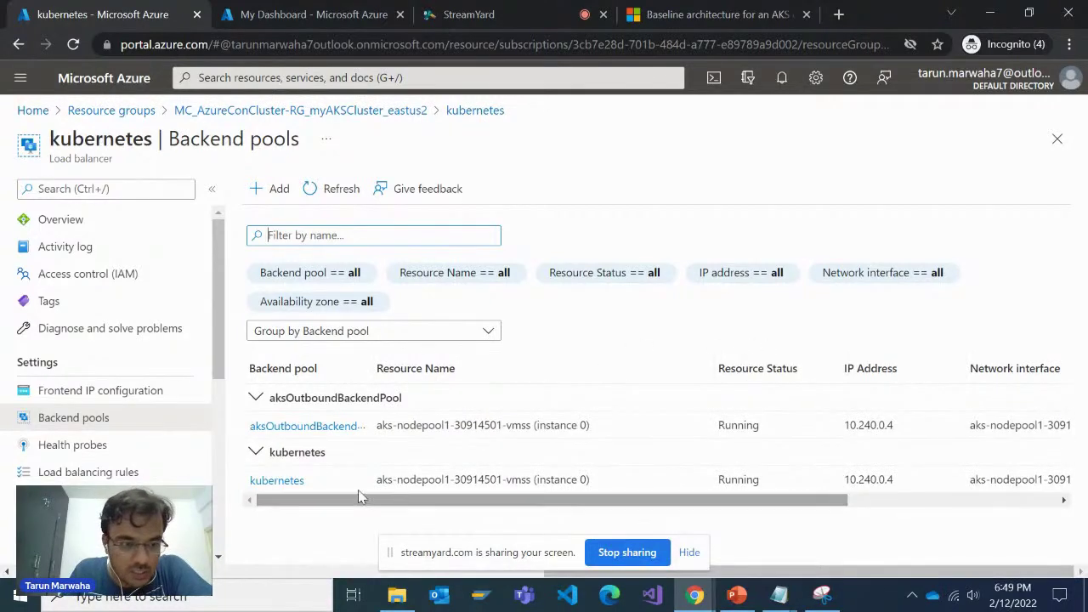
click(106, 444)
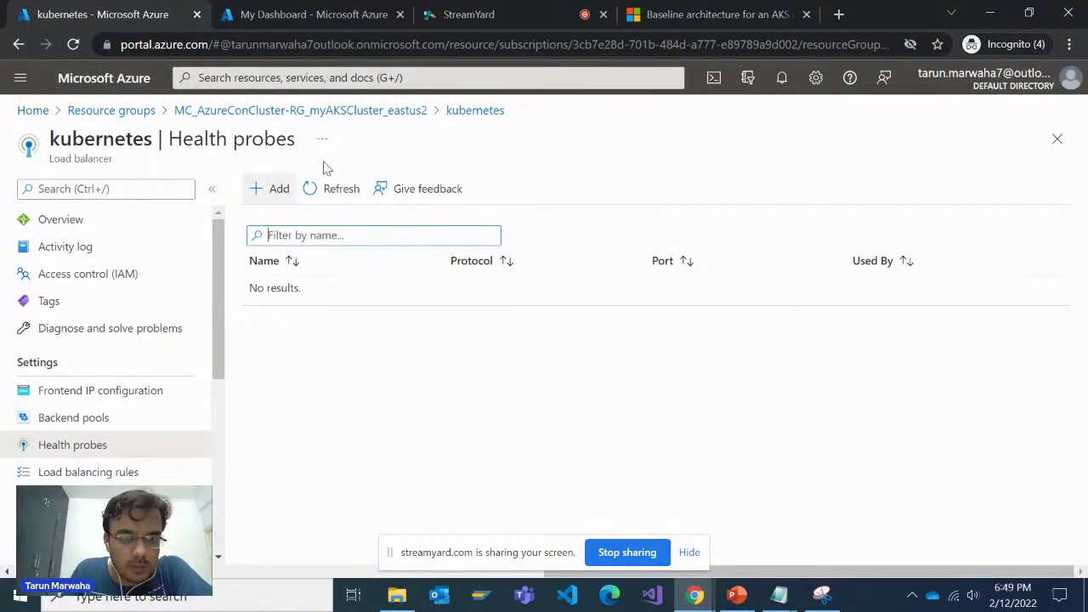
Step: Go back to the MC_AzureConCluster-RG_myAKSCluster_eastus2 group and reopen the kubernetes load balancer to recheck its backend pools
click(393, 111)
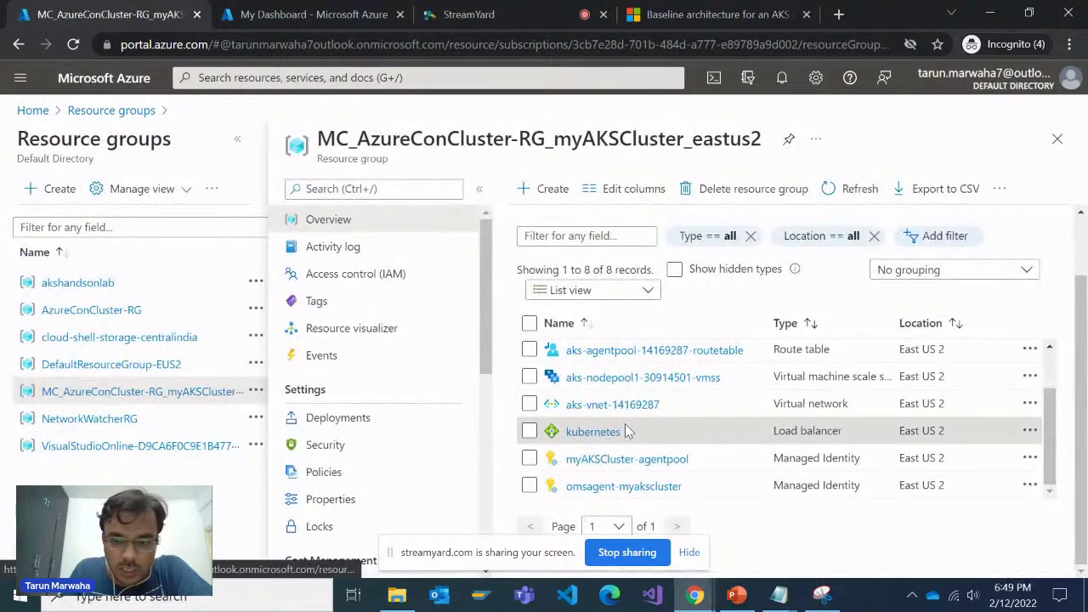
click(596, 434)
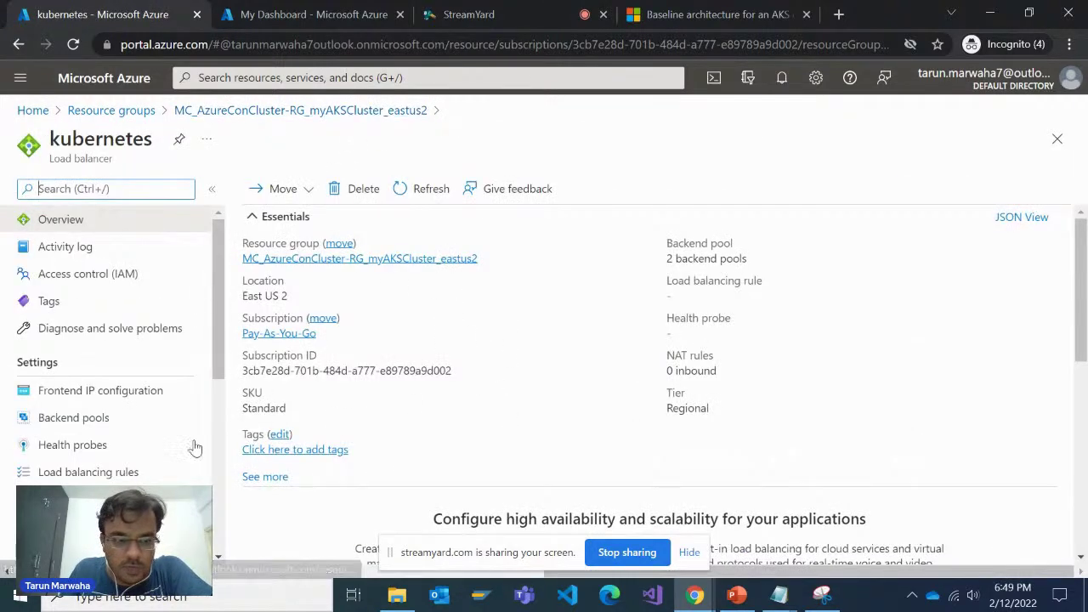
click(122, 421)
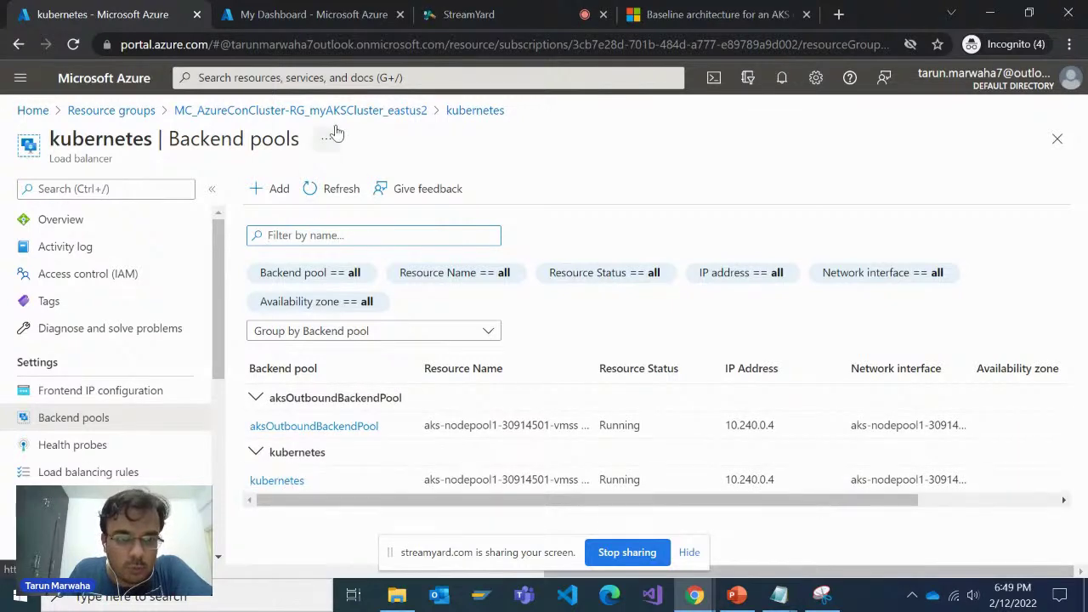
Step: Return to the resource group, look over the managed identities, and examine the overview and subnets of the aks-vnet-14169287 virtual network
click(380, 114)
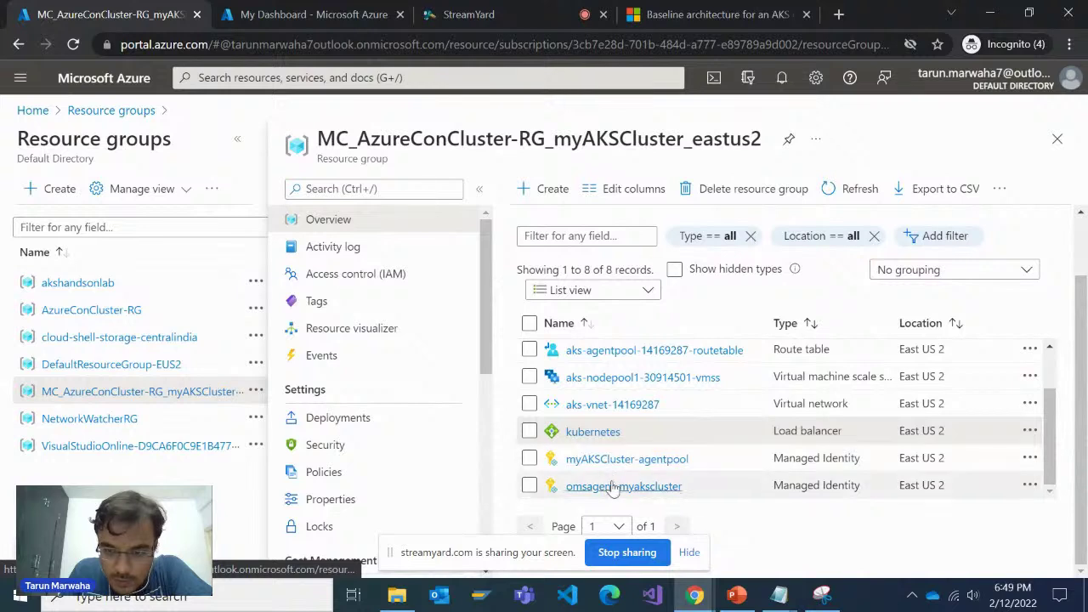
scroll(613, 476, up, 2)
scroll(616, 481, down, 2)
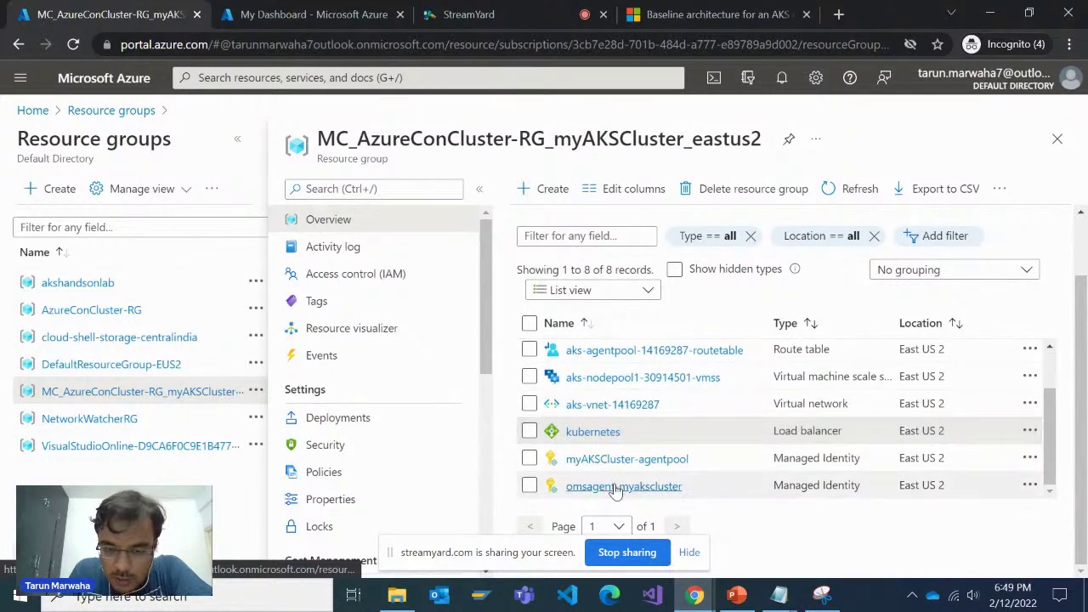
mouse_move(616, 491)
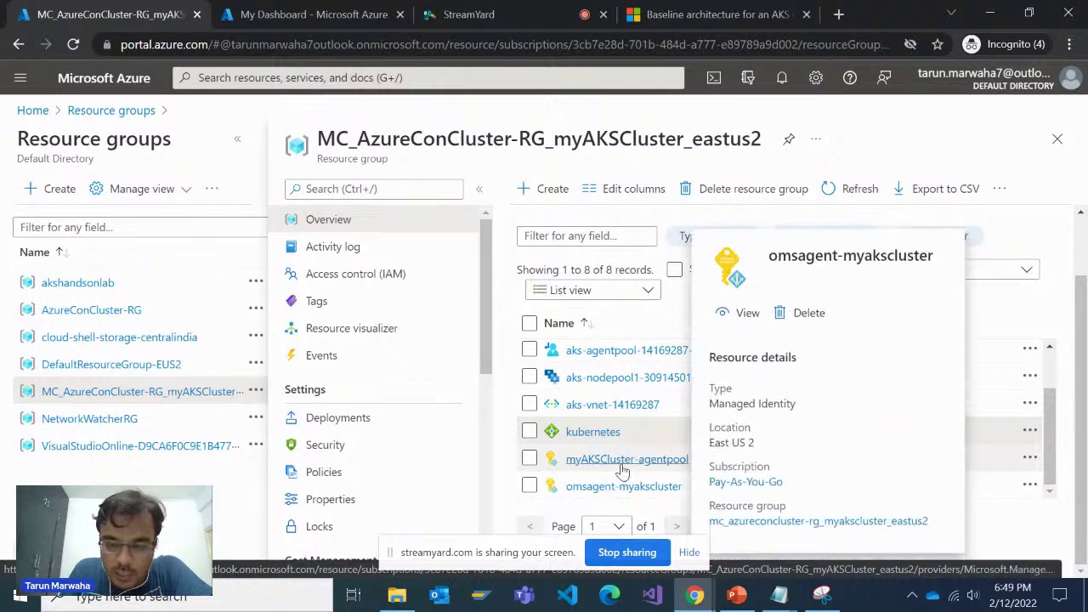
mouse_move(614, 406)
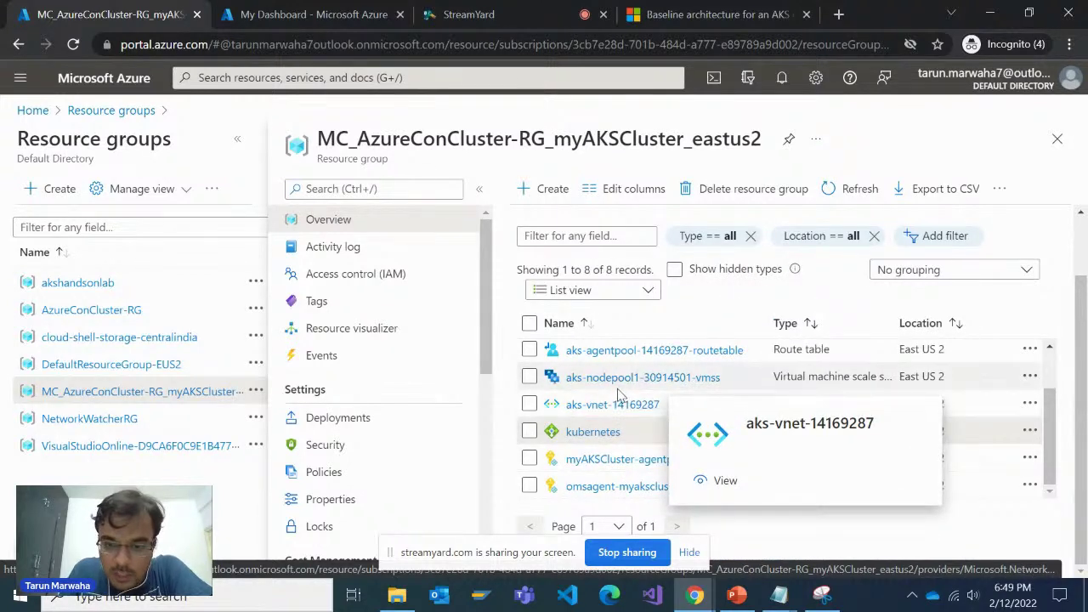
click(627, 412)
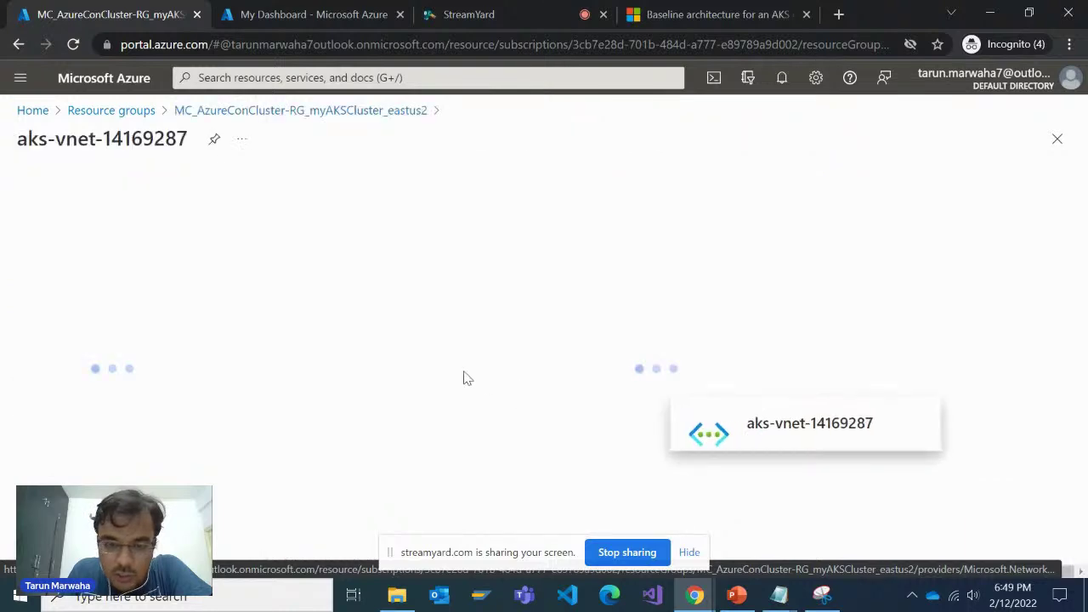
click(328, 17)
click(91, 8)
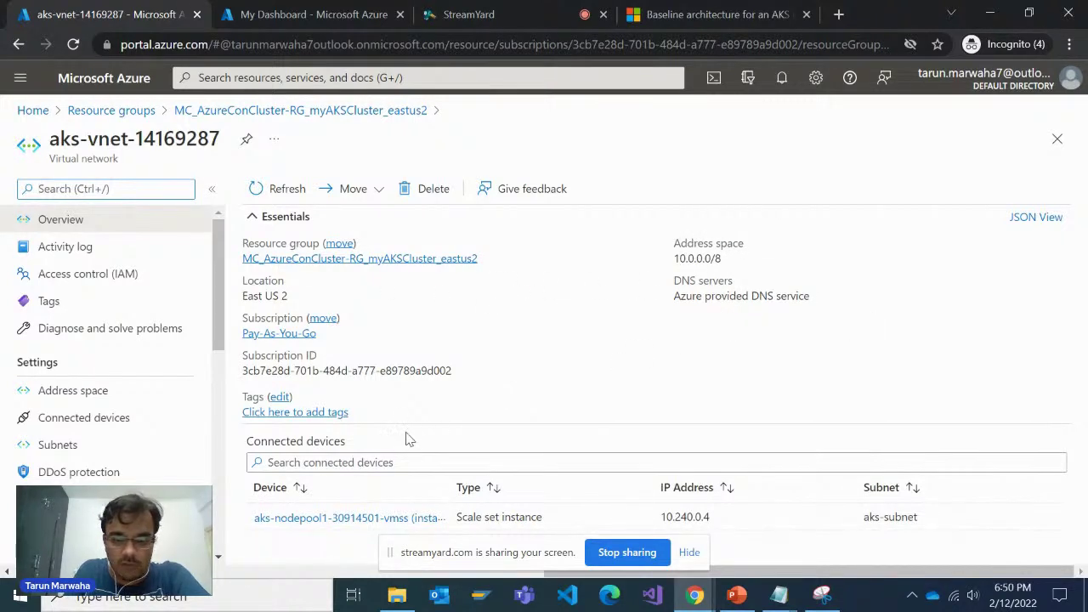
click(145, 447)
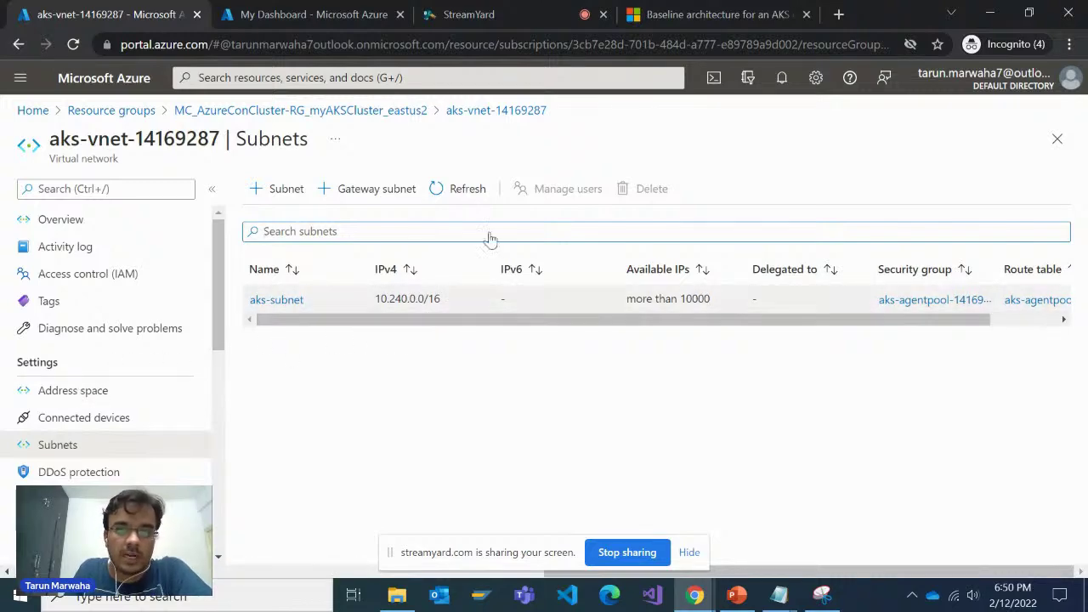
Step: Open google.com in a new browser tab
click(735, 15)
click(839, 15)
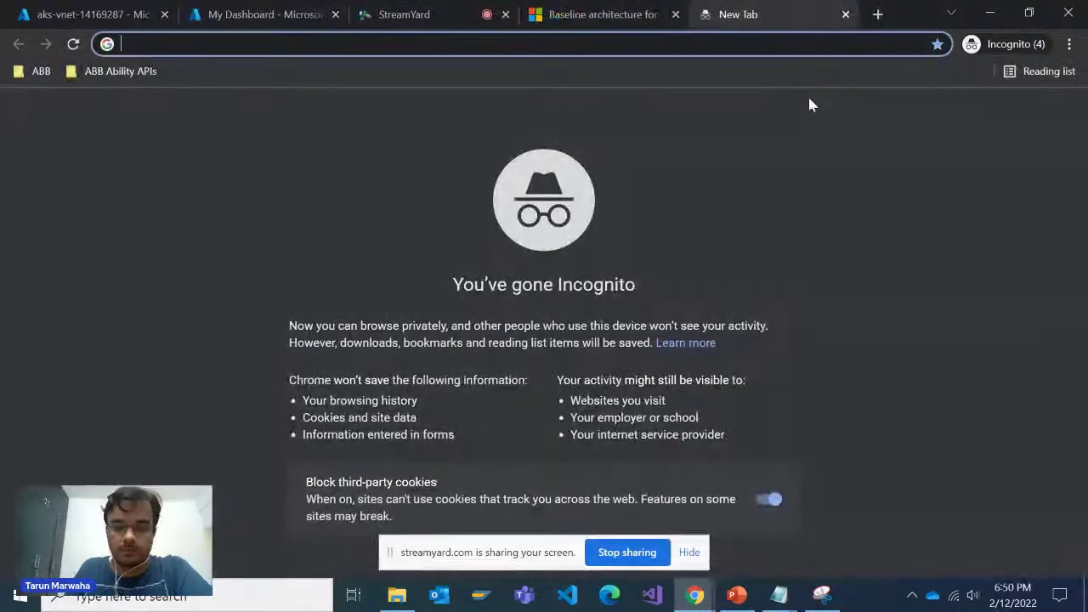
text(google.com)
key(Return)
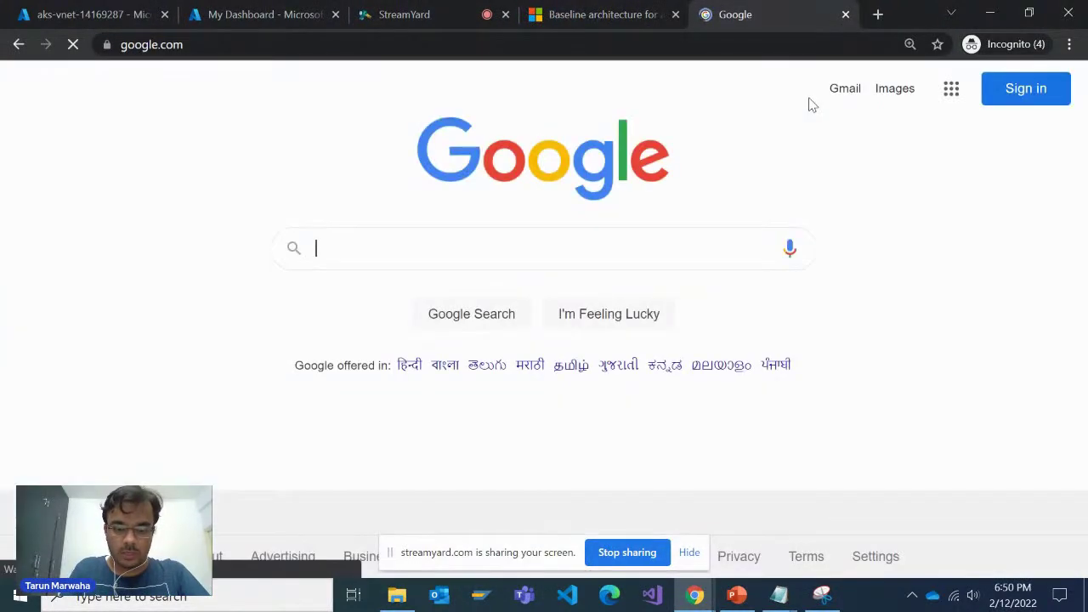
Step: Search Google for "ip formula for hosting kubernetes in azure"
text(ips)
key(BackSpace)
text(folr)
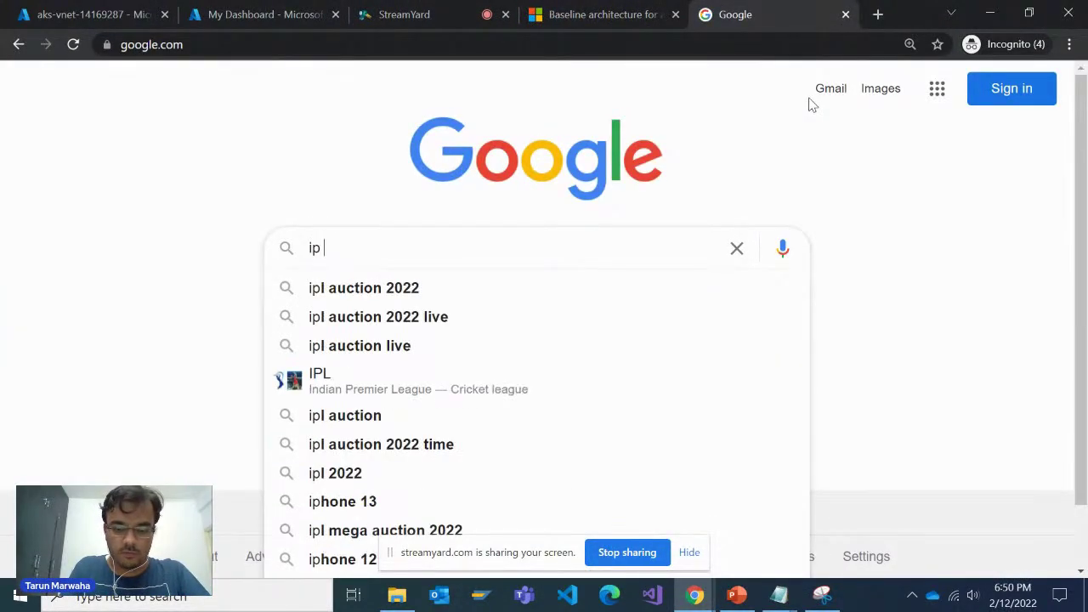
key(BackSpace)
key(BackSpace)
text(rm)
key(BackSpace)
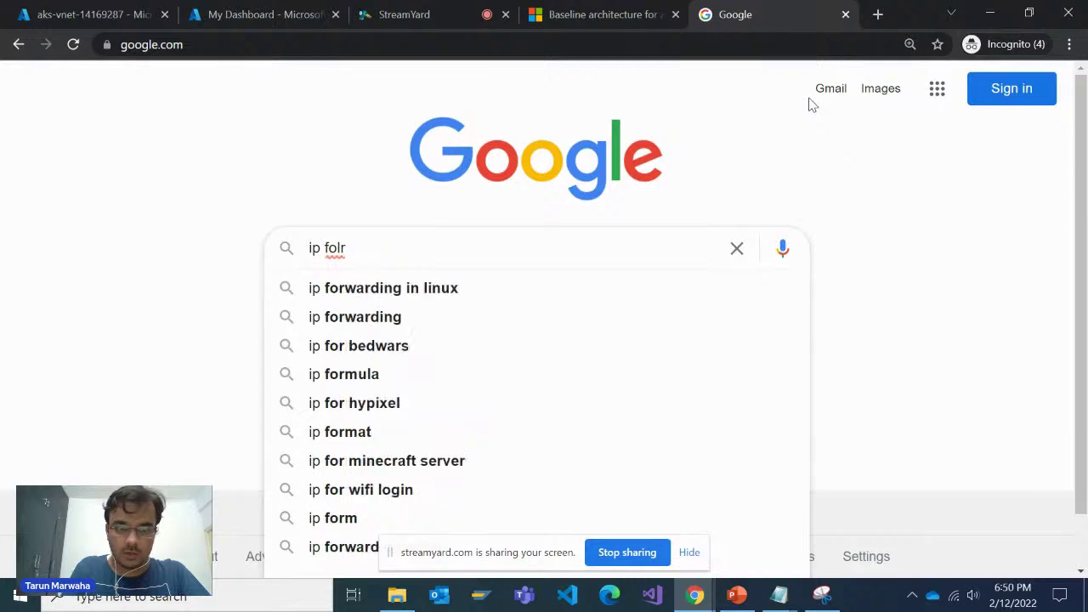
key(BackSpace)
text(rmula fo)
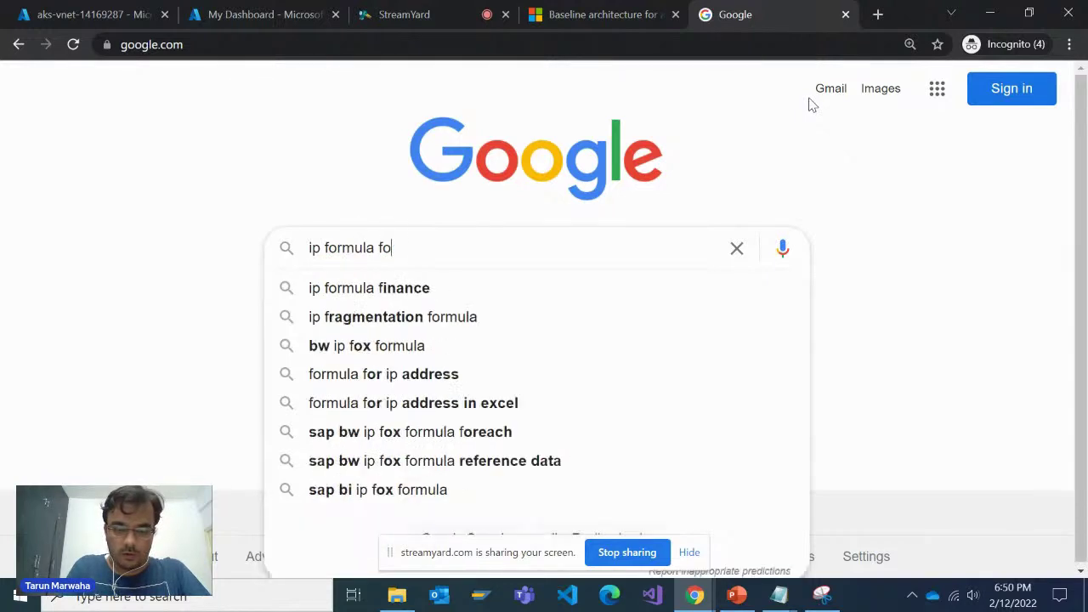
text(r hosting ub)
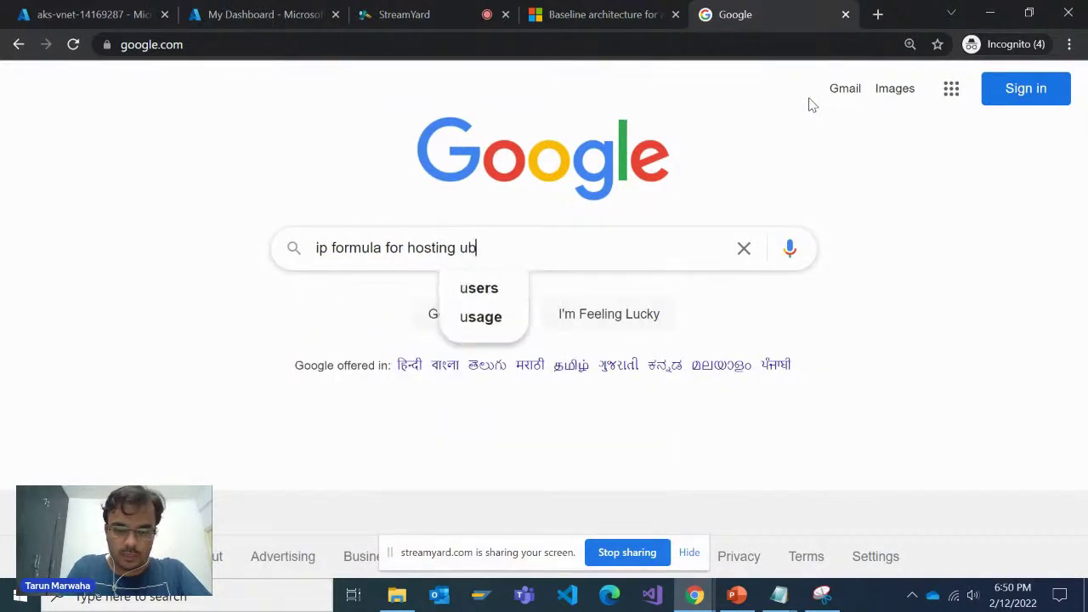
key(BackSpace)
key(BackSpace)
key(BackSpace)
text(k)
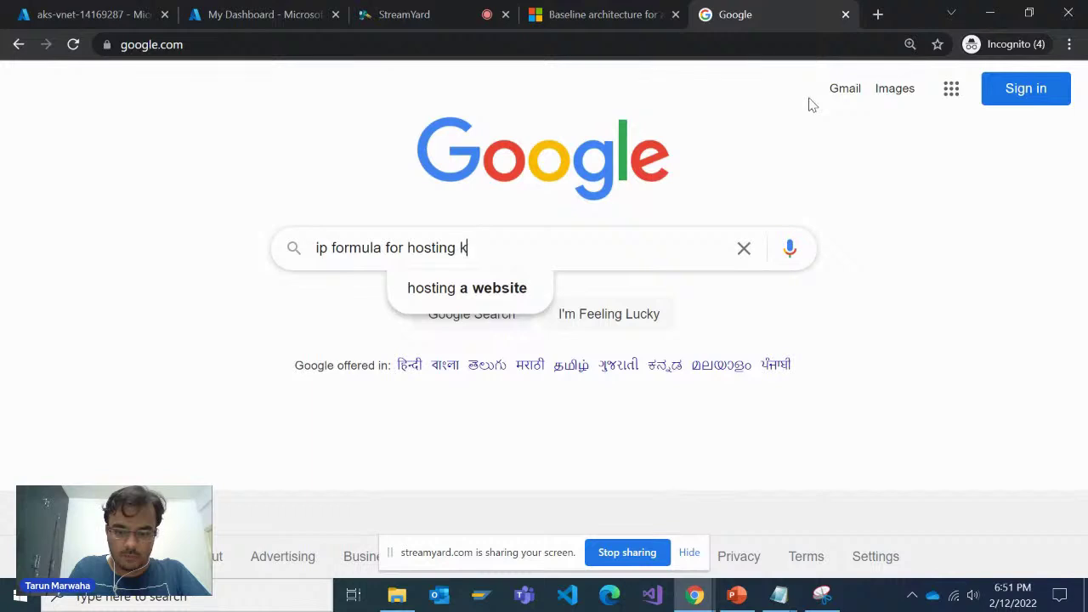
text(ubernetes)
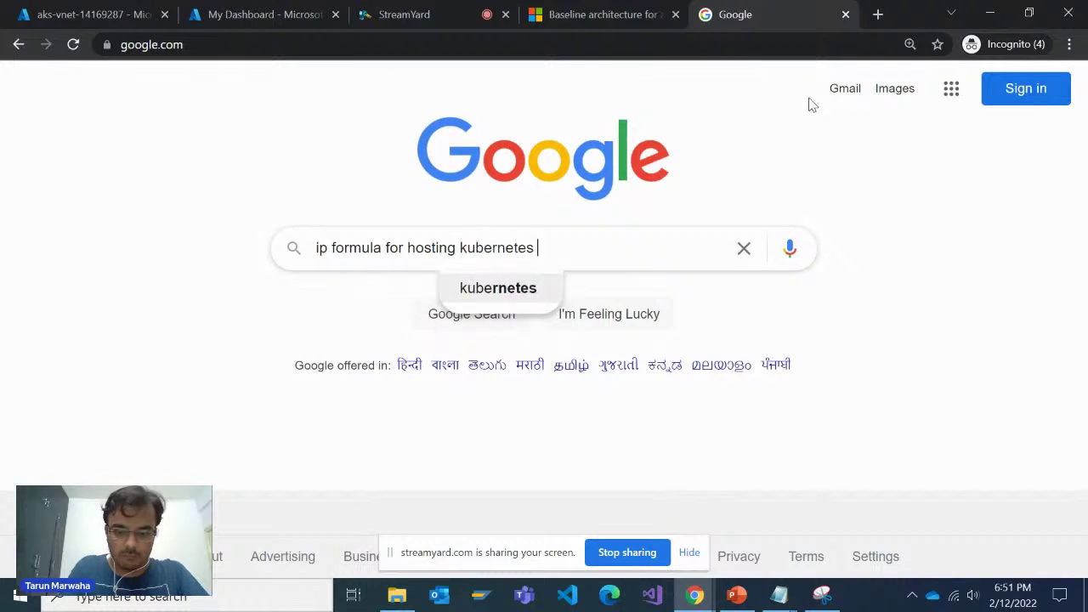
text( in azure)
key(Return)
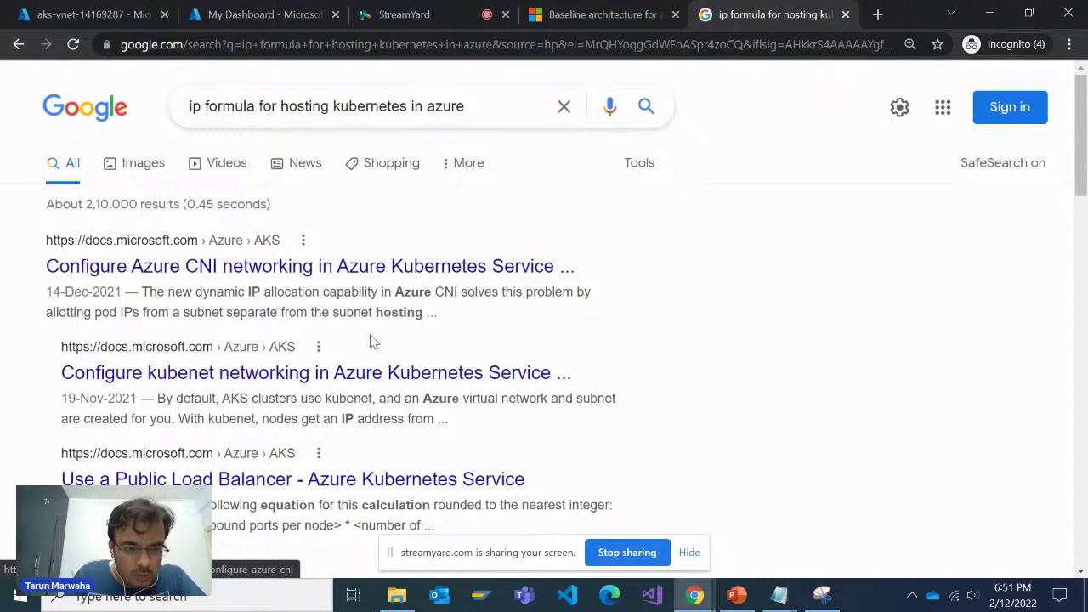
Step: Open the kubenet and Azure CNI networking results from Microsoft Docs in separate new tabs
right_click(364, 372)
click(391, 384)
right_click(383, 272)
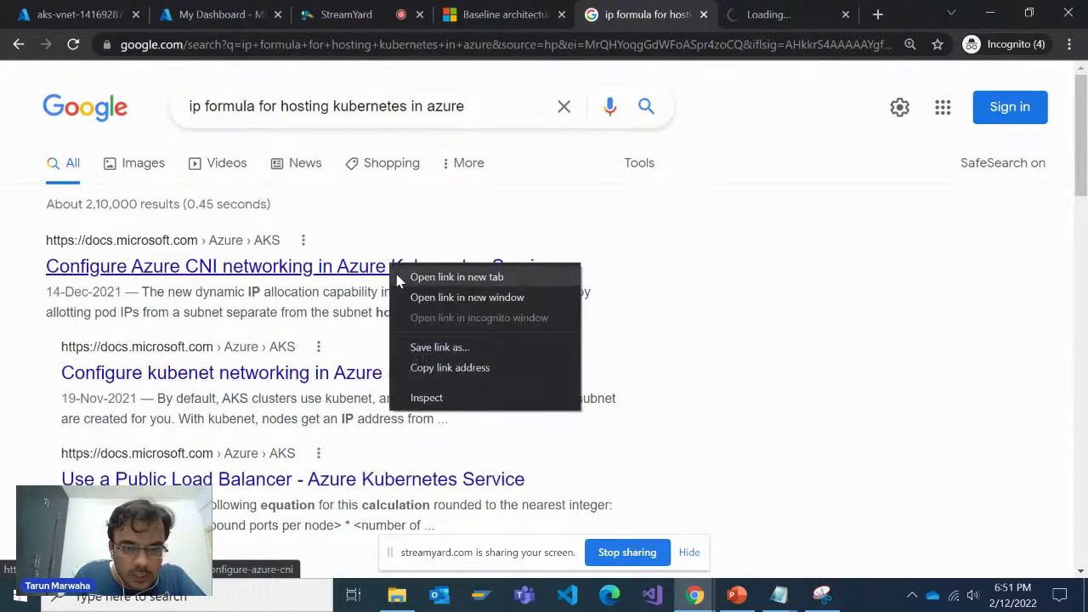
click(408, 278)
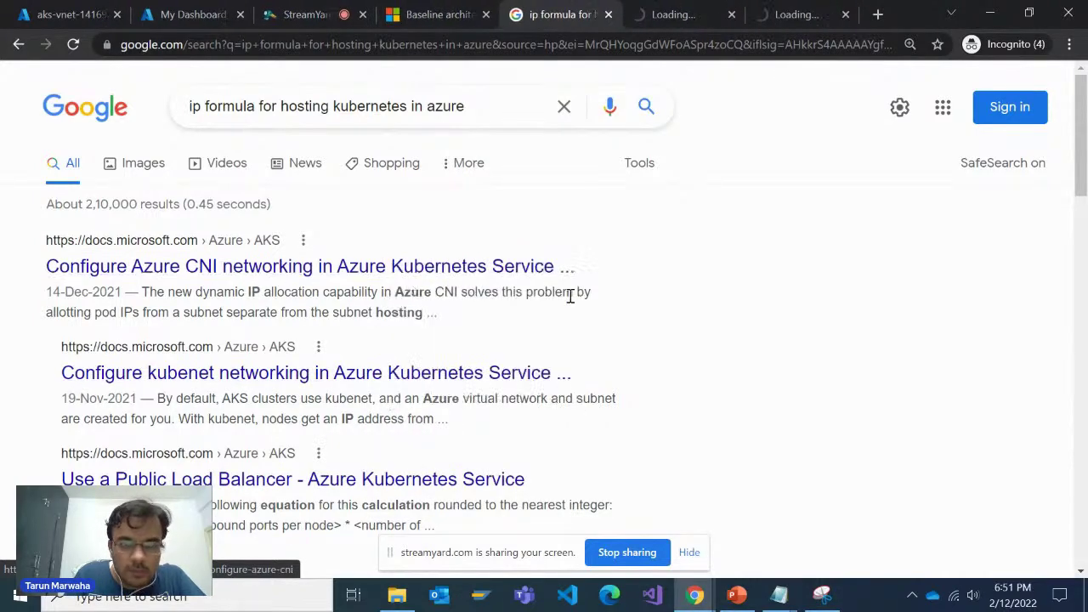
Step: Read the kubenet networking article and examine its IP range calculations comparing supported nodes and pods for kubenet and Azure CNI
click(668, 11)
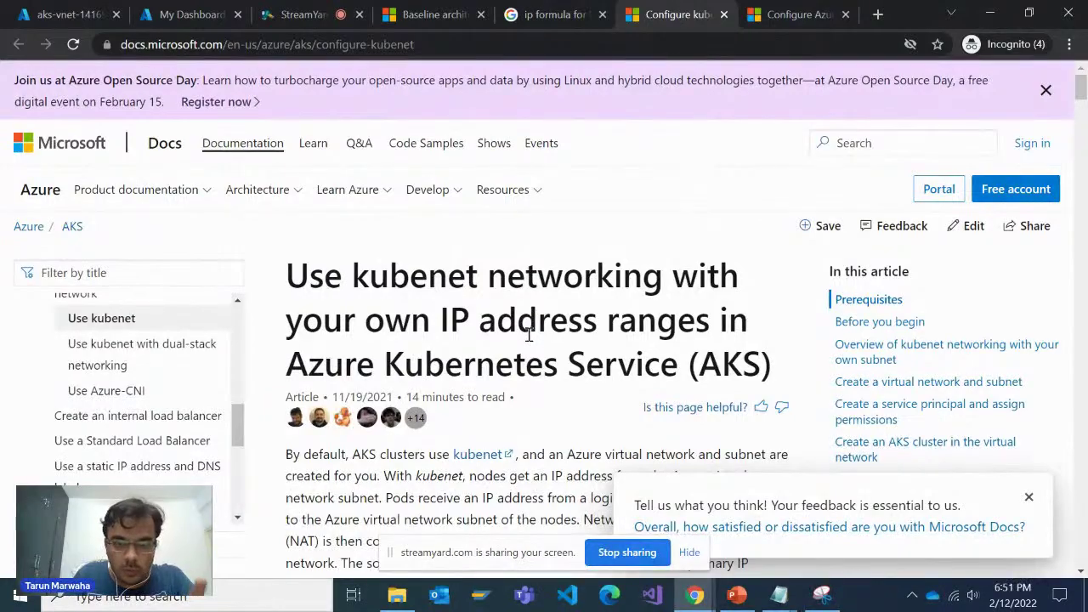
scroll(525, 326, down, 1)
scroll(519, 331, down, 10)
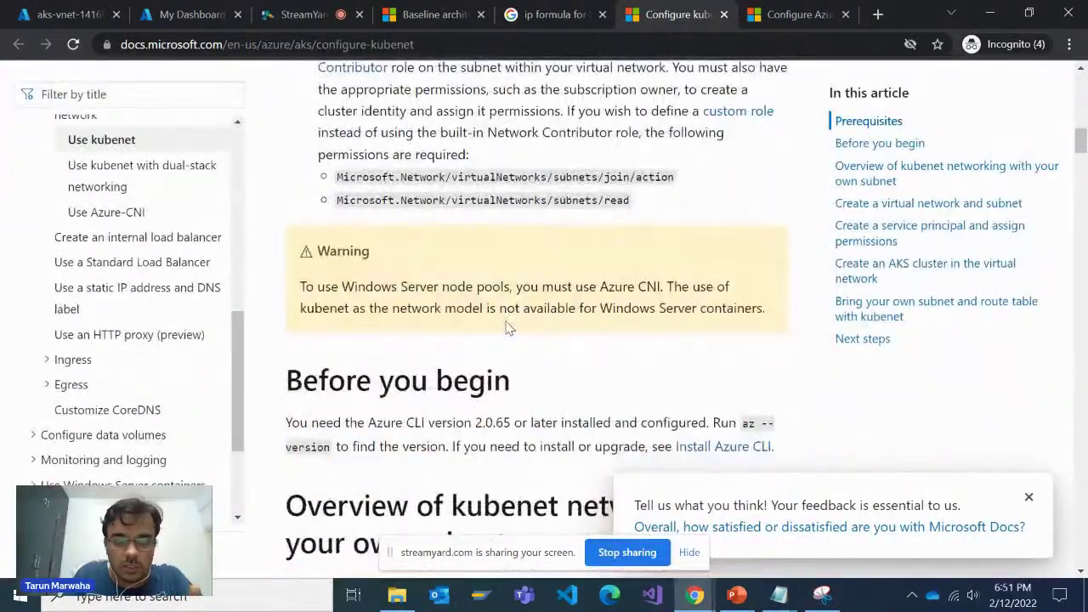
scroll(506, 323, down, 9)
scroll(503, 329, down, 10)
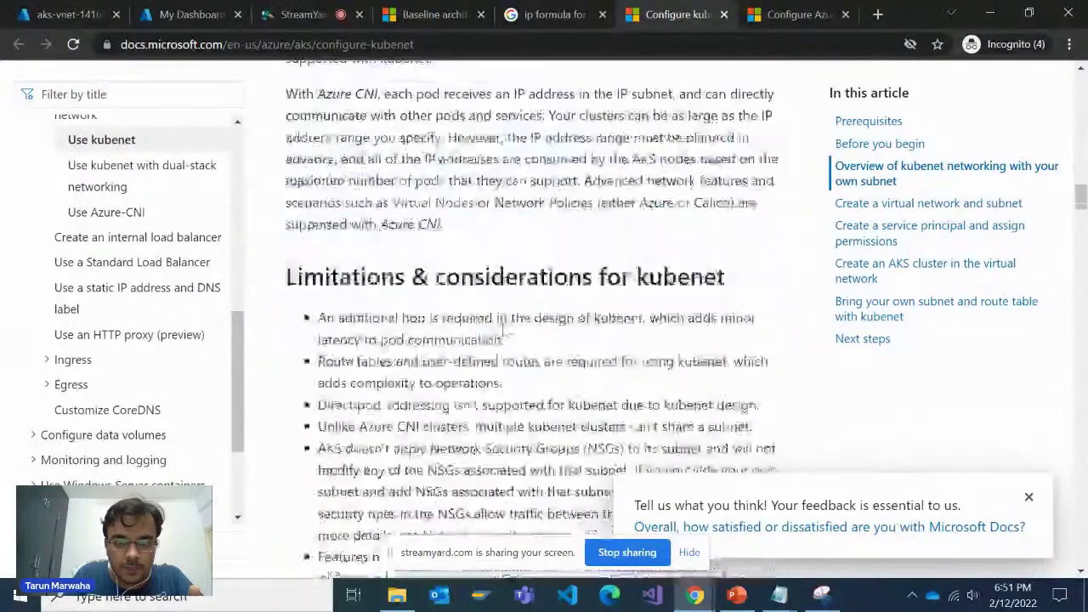
scroll(505, 329, down, 4)
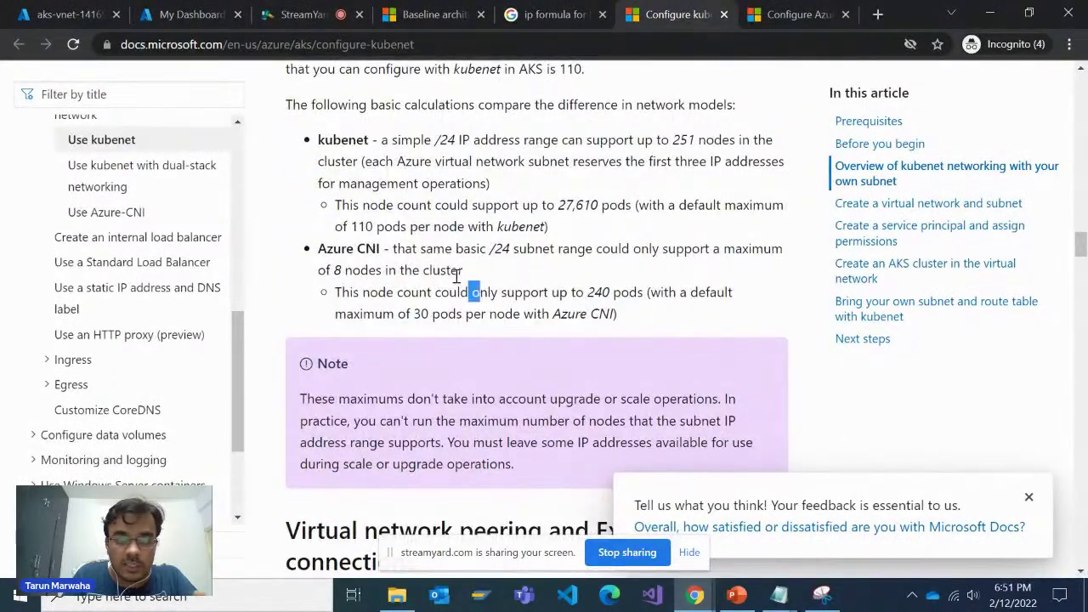
drag(456, 276, 374, 182)
click(374, 181)
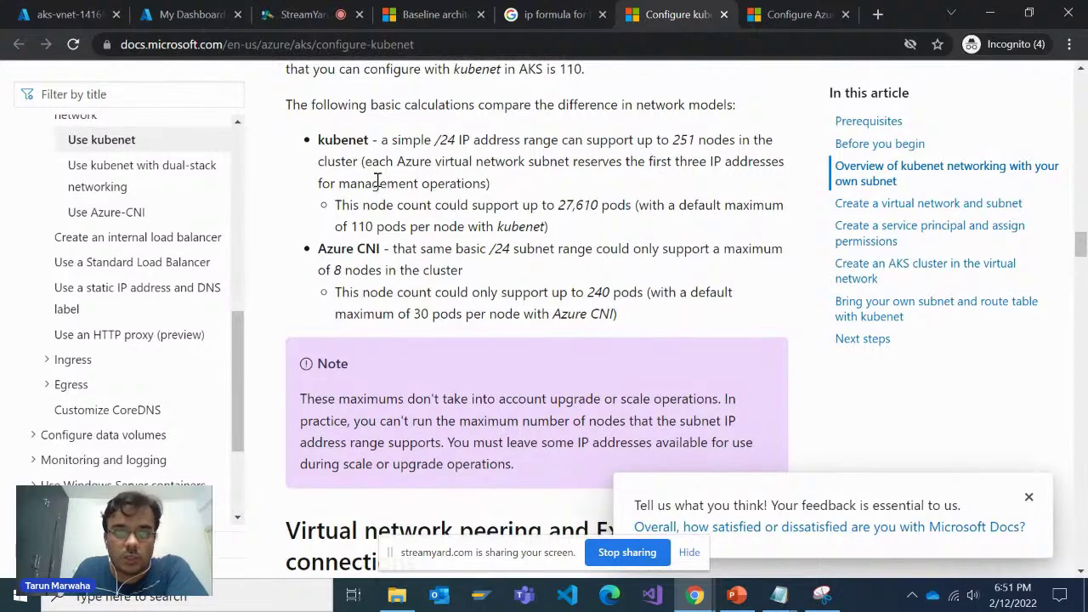
drag(430, 139, 482, 157)
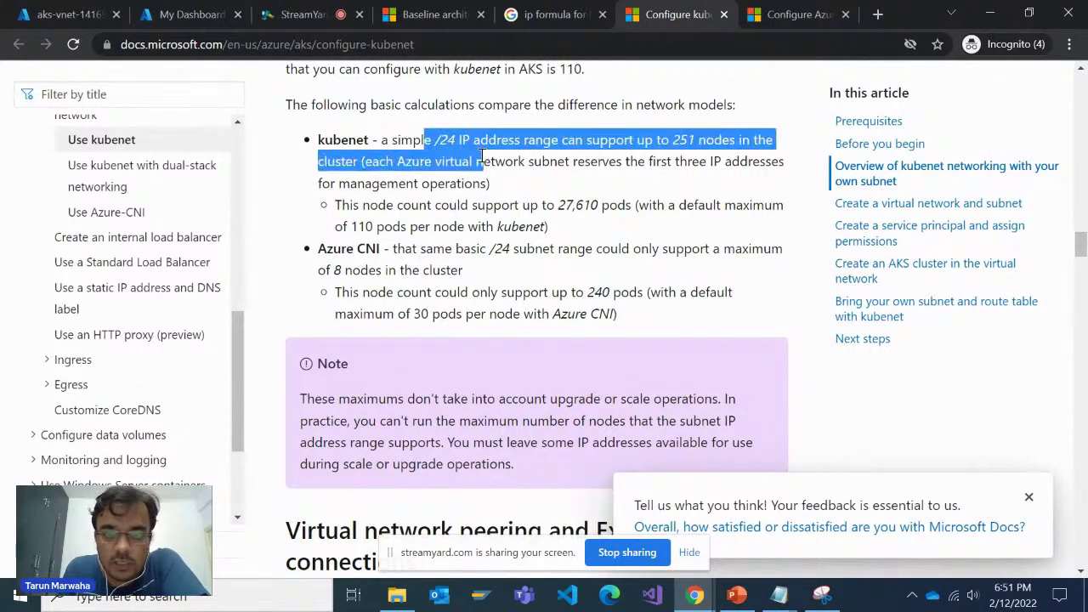
Step: Examine the kubenet article's guidance on smaller IP ranges and its /24 calculation of supported nodes and pods
click(468, 185)
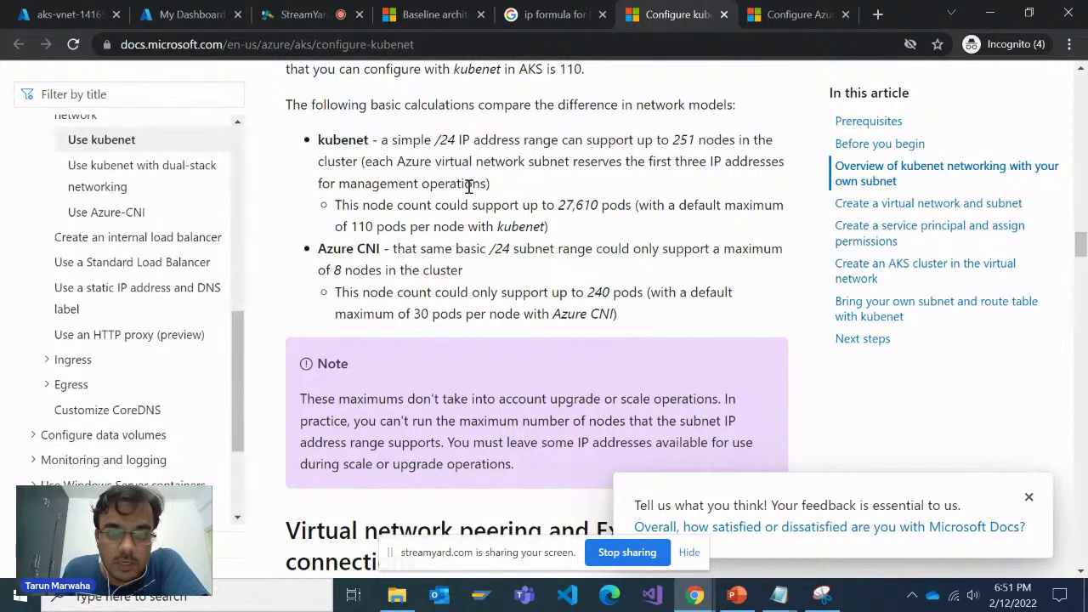
scroll(469, 185, up, 1)
scroll(466, 218, up, 2)
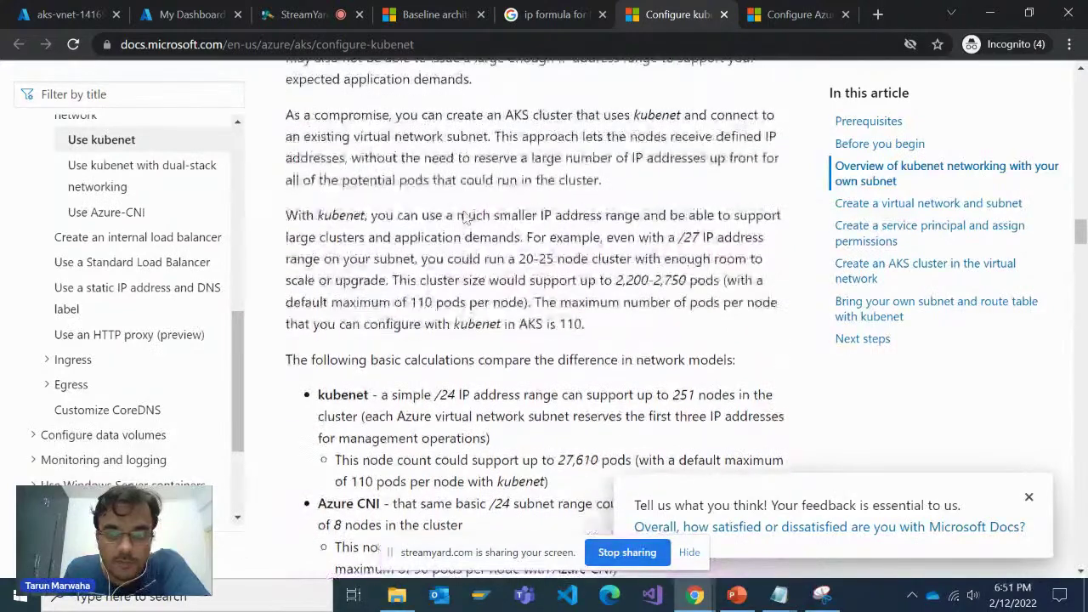
drag(378, 180, 436, 359)
scroll(447, 354, down, 2)
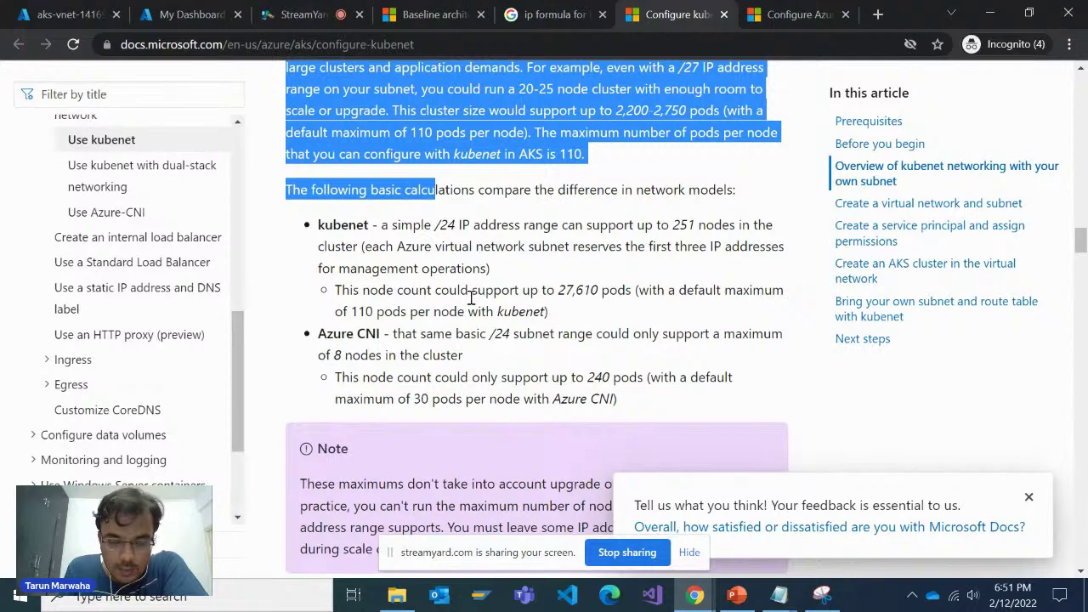
drag(634, 308, 347, 306)
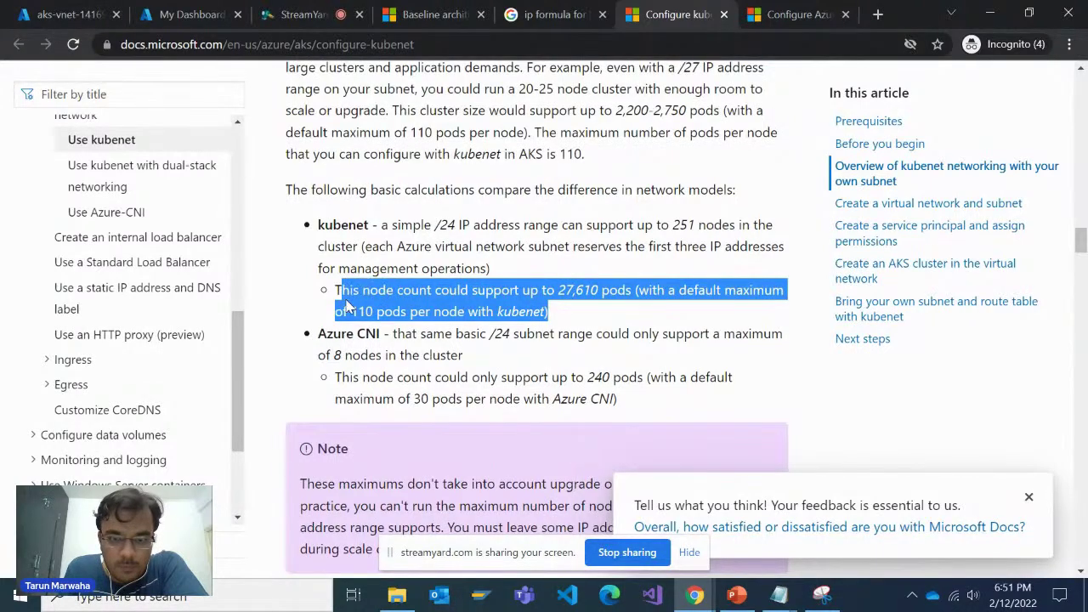
scroll(500, 276, up, 1)
scroll(500, 276, down, 1)
click(513, 285)
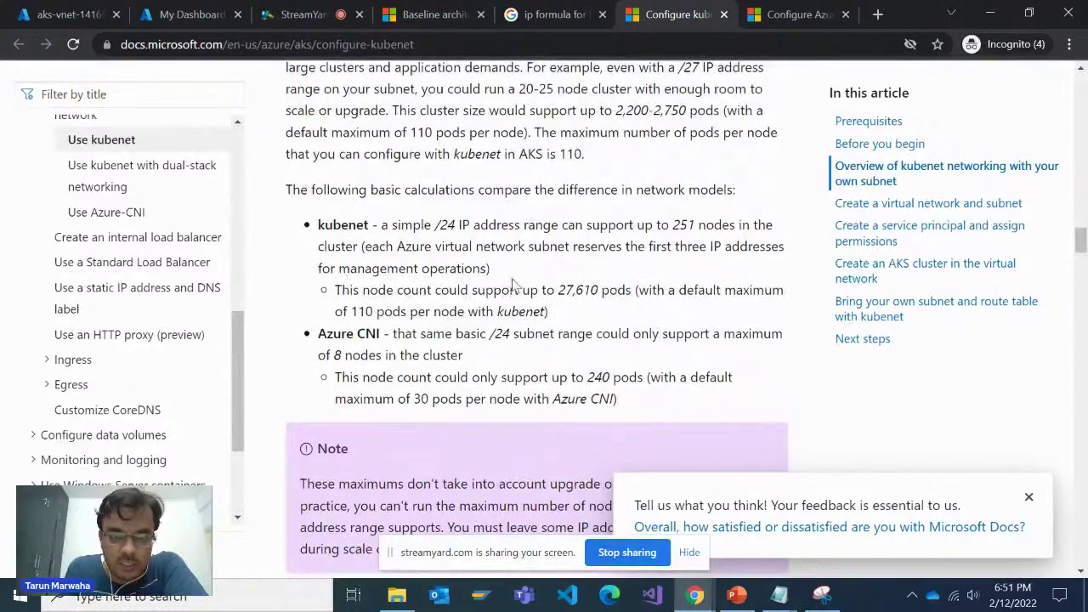
drag(492, 269, 324, 221)
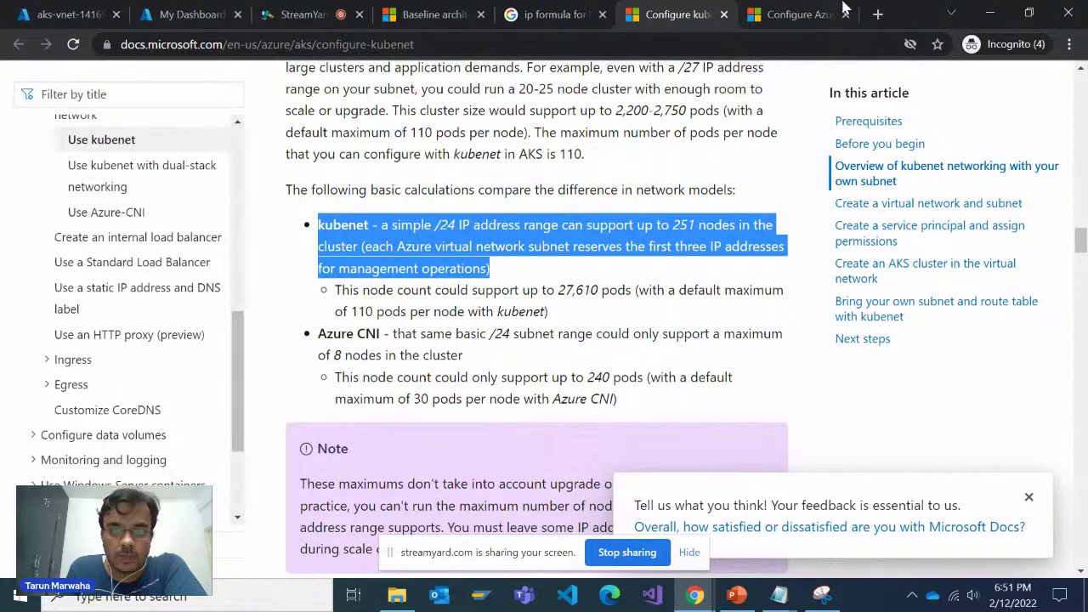
Step: Read the Azure CNI networking article, examining how to plan IP addressing for cluster nodes, pods, upgrades and scaling
click(816, 14)
scroll(521, 312, down, 3)
scroll(520, 311, up, 3)
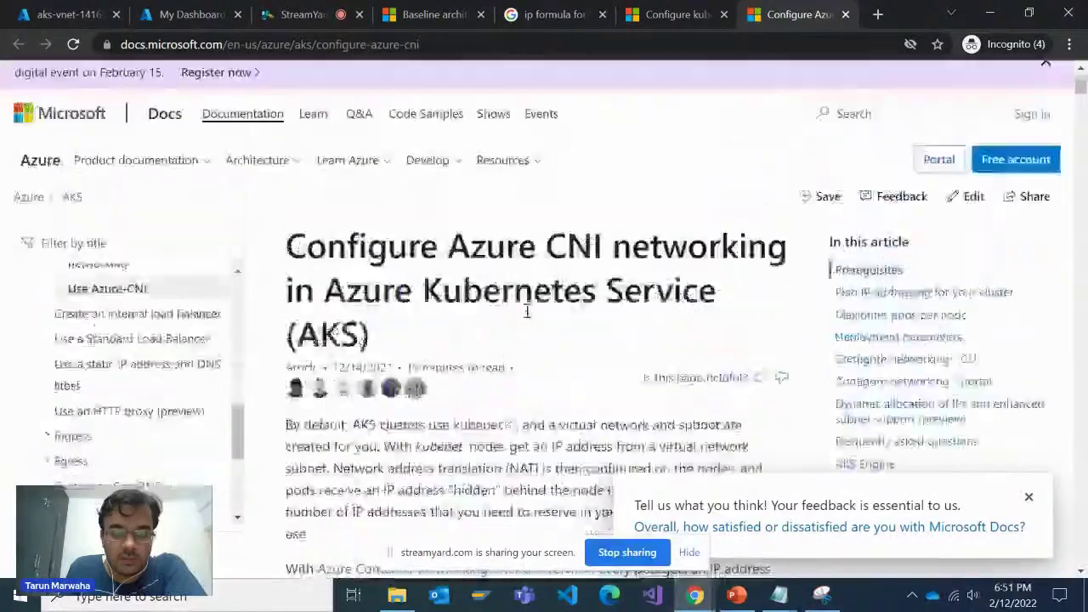
triple_click(548, 272)
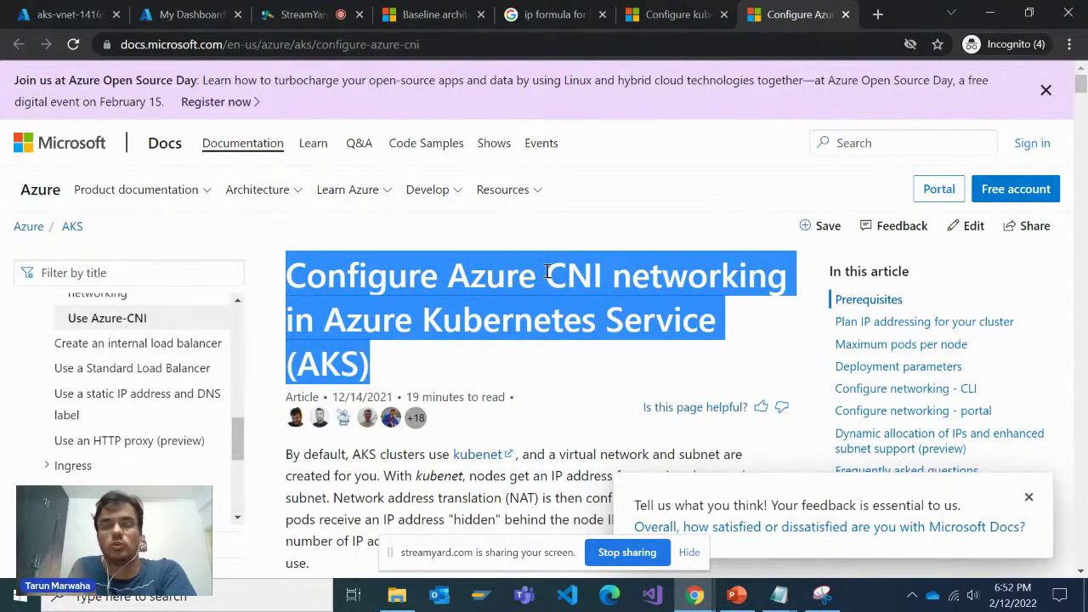
scroll(548, 272, down, 10)
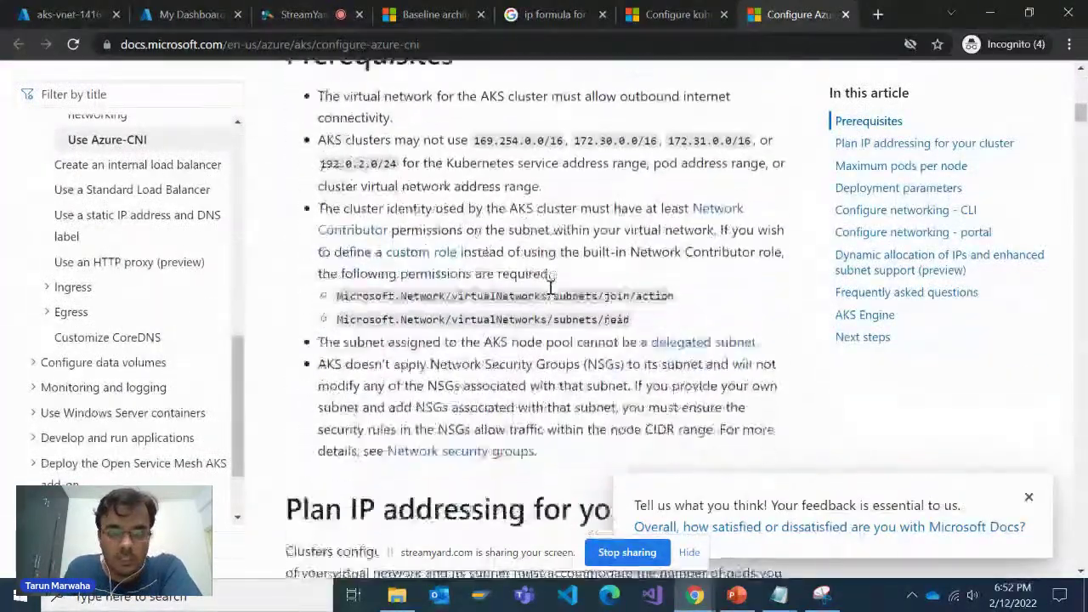
scroll(551, 287, down, 5)
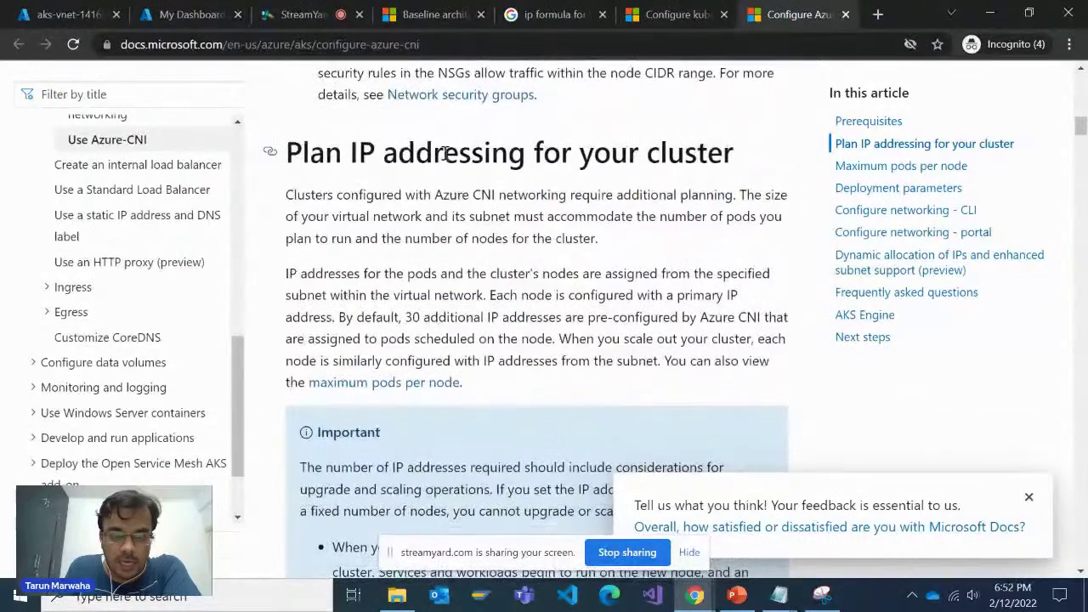
drag(443, 153, 527, 316)
scroll(554, 309, down, 7)
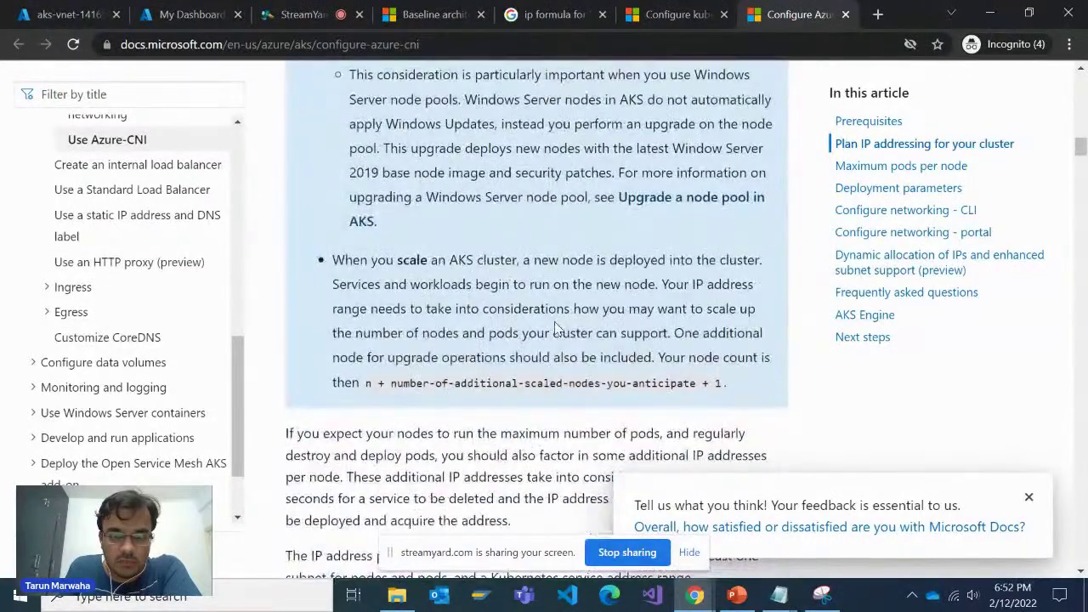
scroll(554, 327, down, 3)
scroll(553, 327, up, 4)
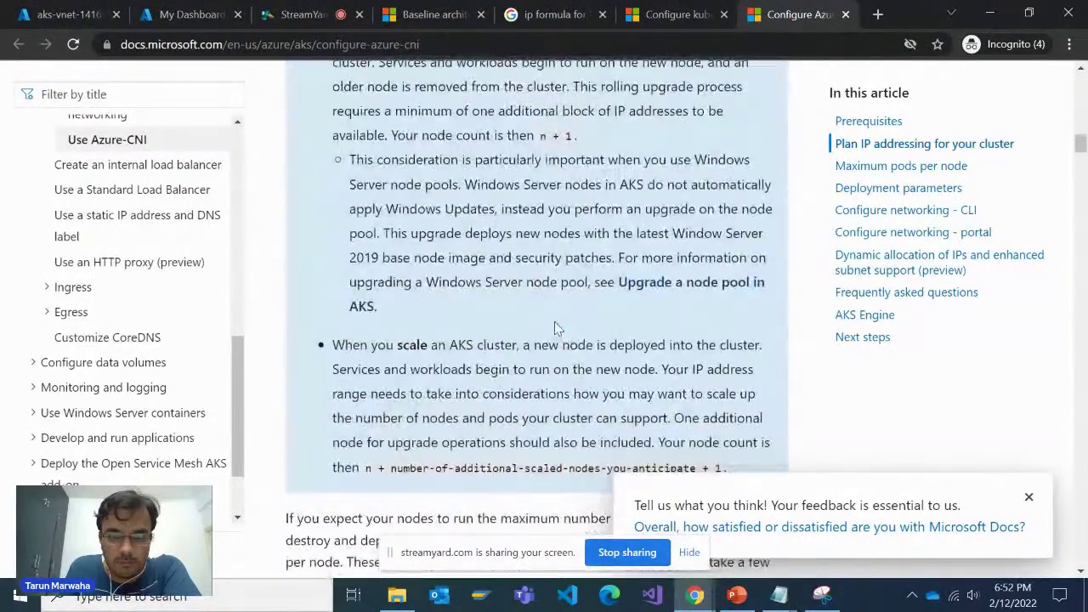
scroll(555, 328, up, 5)
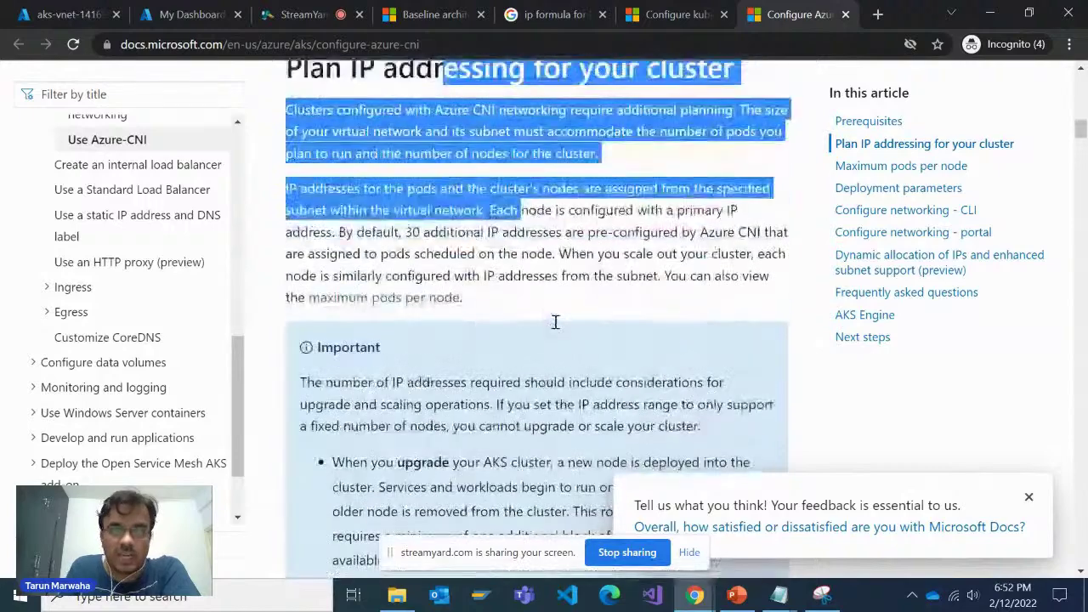
click(572, 280)
scroll(596, 235, up, 2)
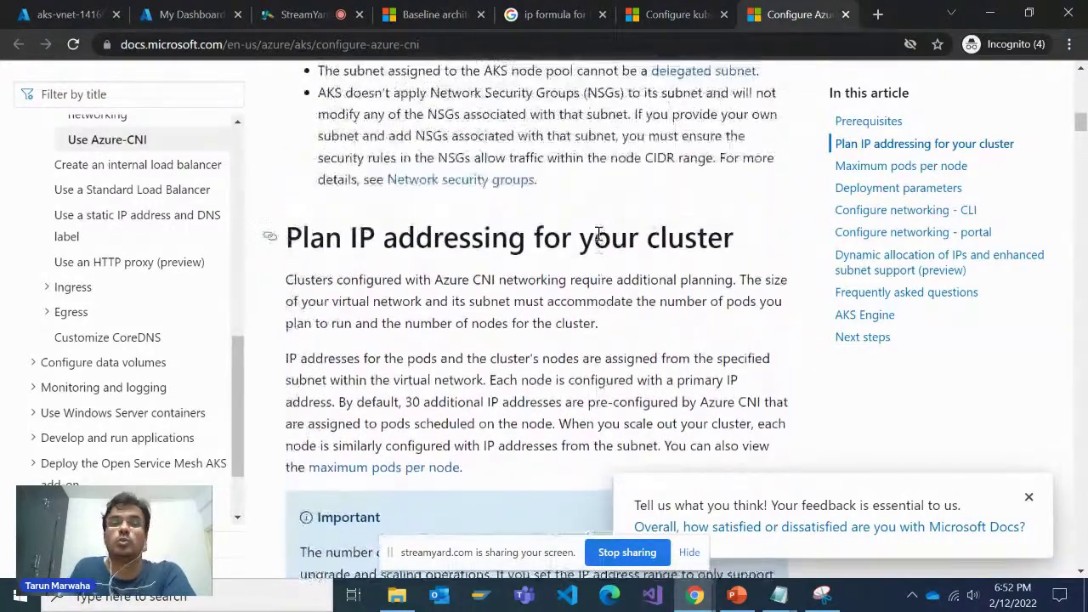
click(551, 45)
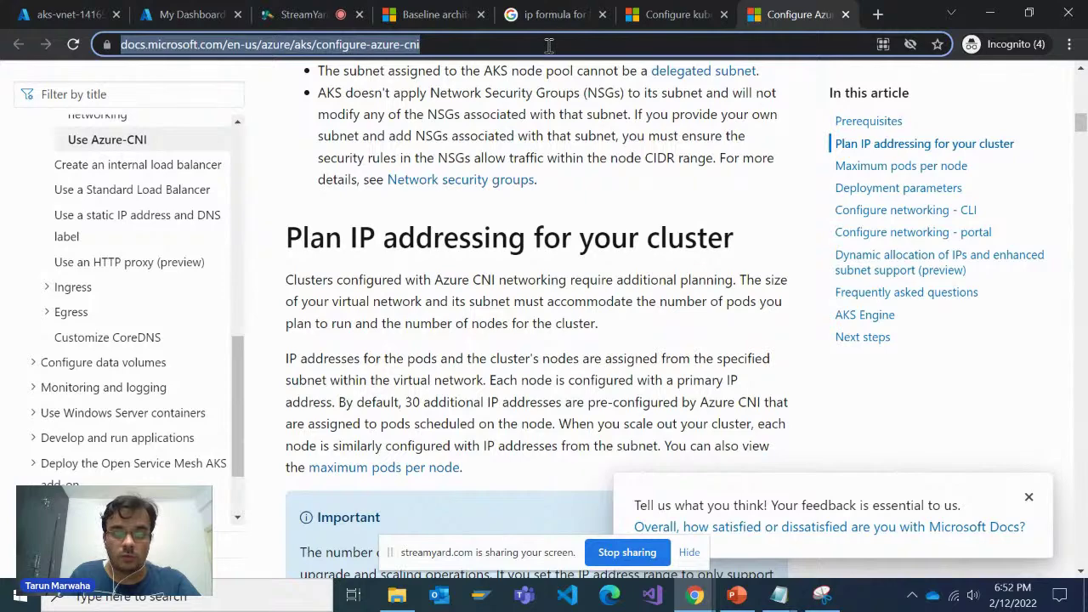
click(659, 14)
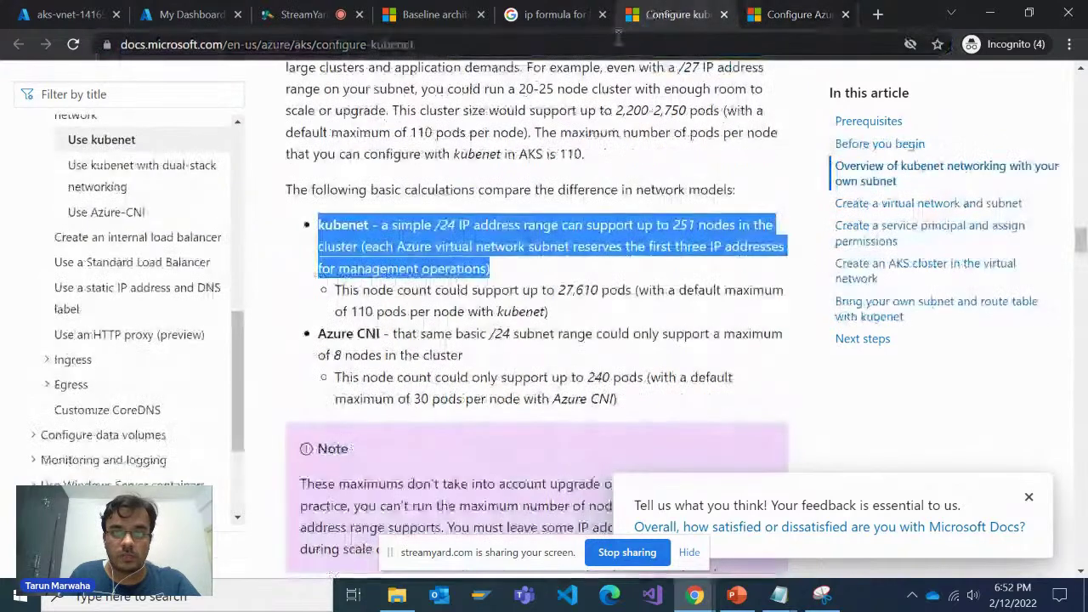
click(294, 15)
text(https://docs.microsoft.com/en-us/azure/aks/configure-kubenet)
key(Return)
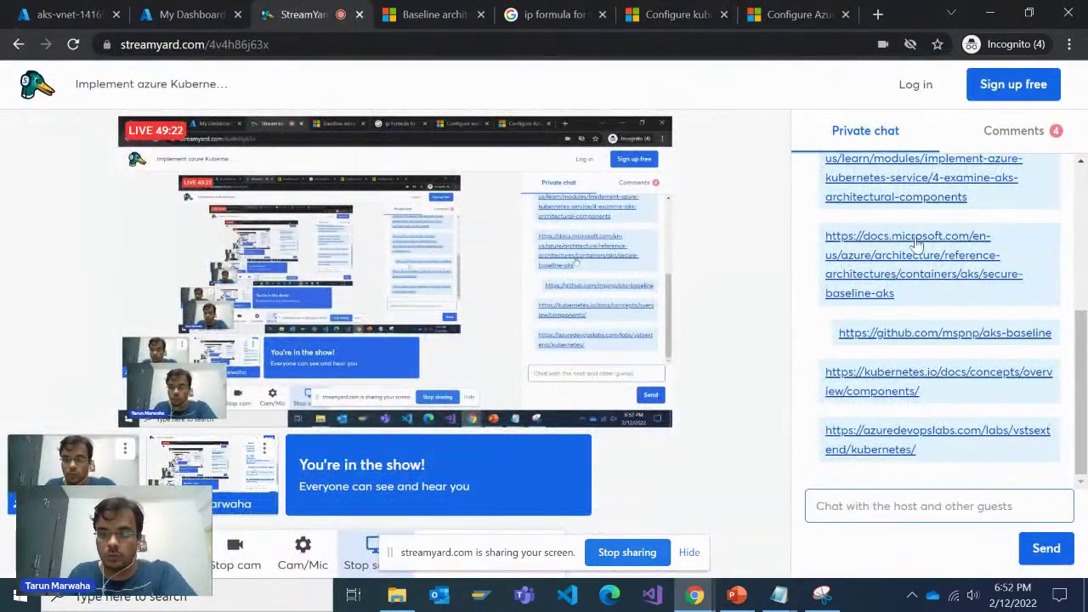
click(808, 10)
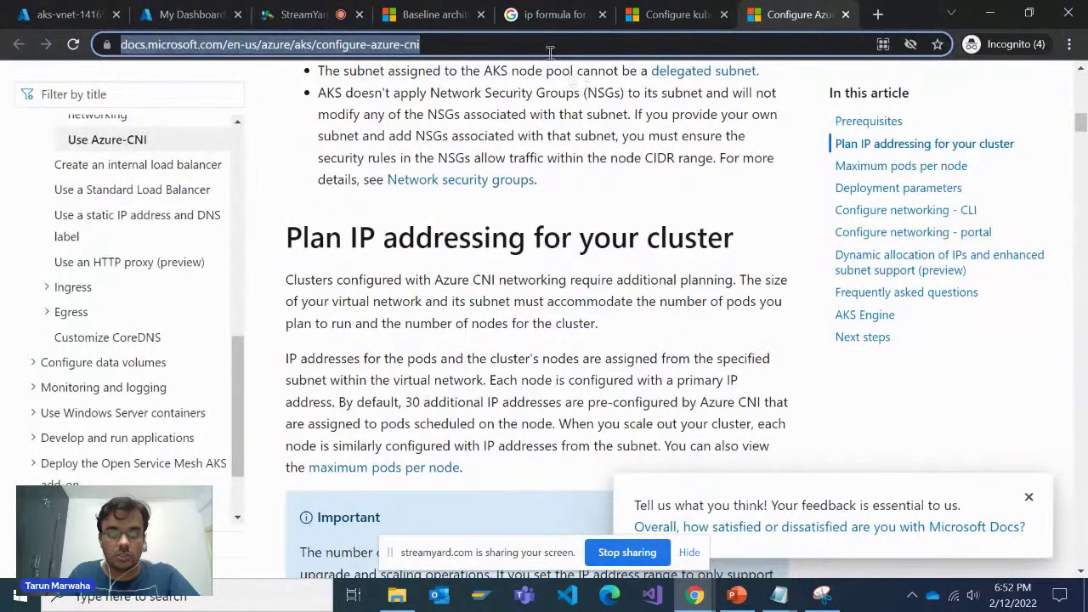
key(ctrl+c)
click(294, 14)
click(938, 499)
key(ctrl+v)
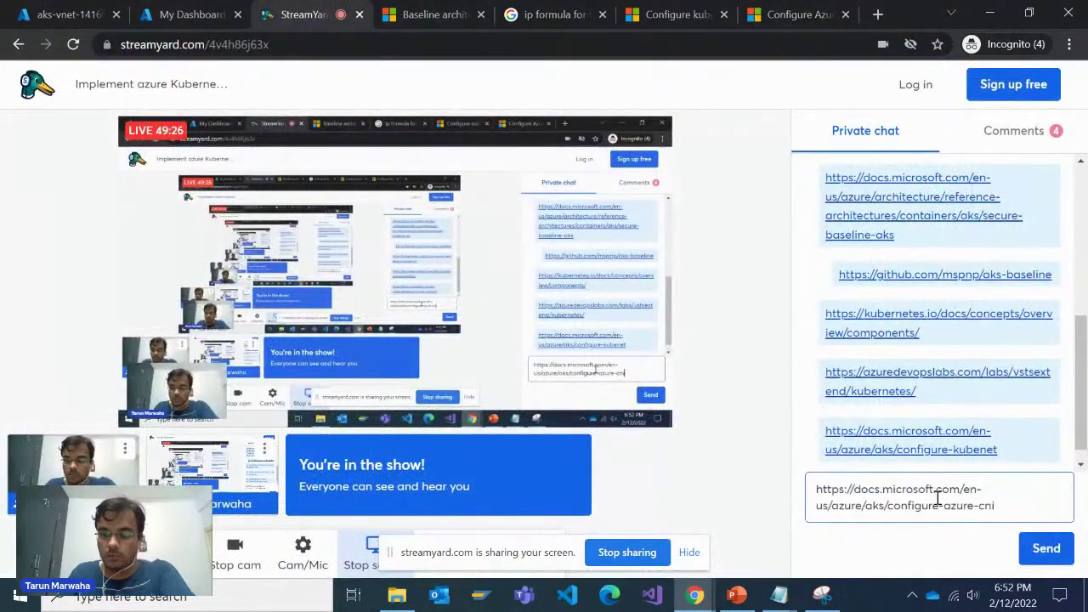
key(Return)
Step: In the Azure portal, return to MC_AzureConCluster-RG_myAKSCluster_eastus2 and view the instances of the aks-nodepool1-30914501-vmss scale set
click(191, 15)
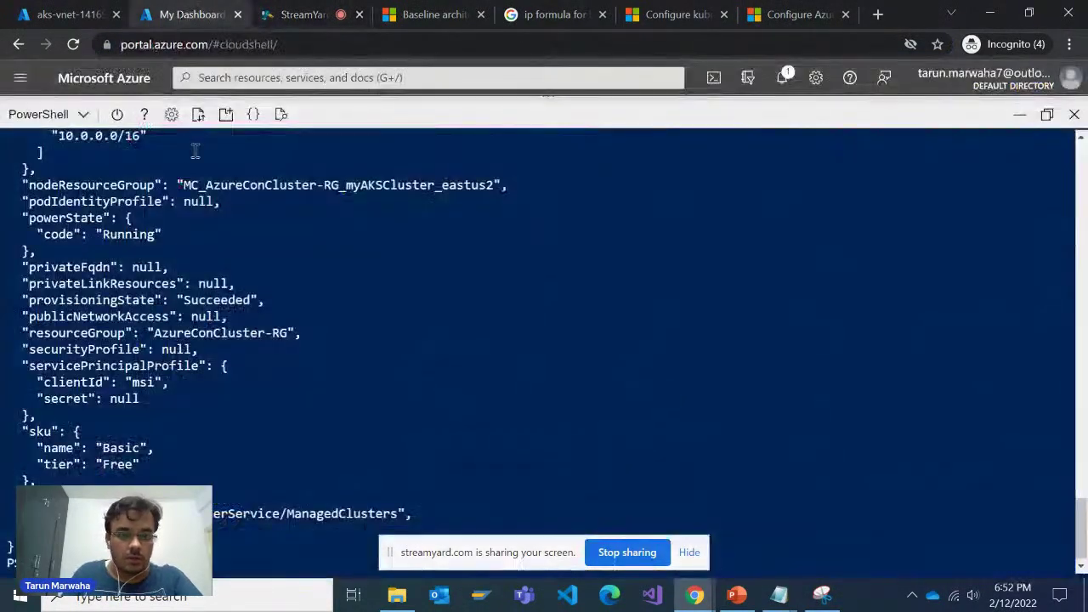
click(68, 15)
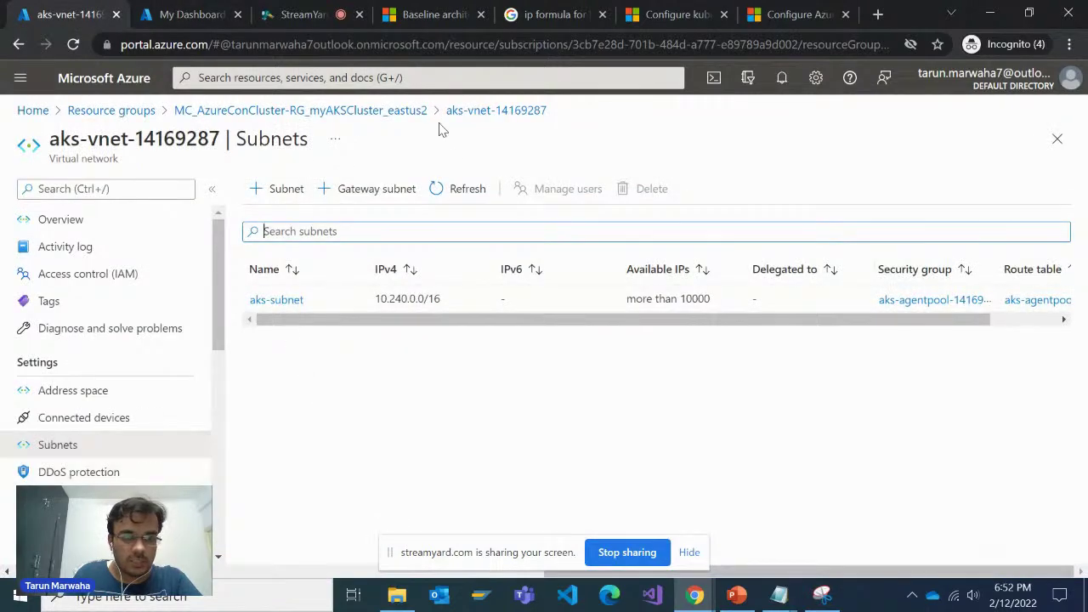
click(417, 109)
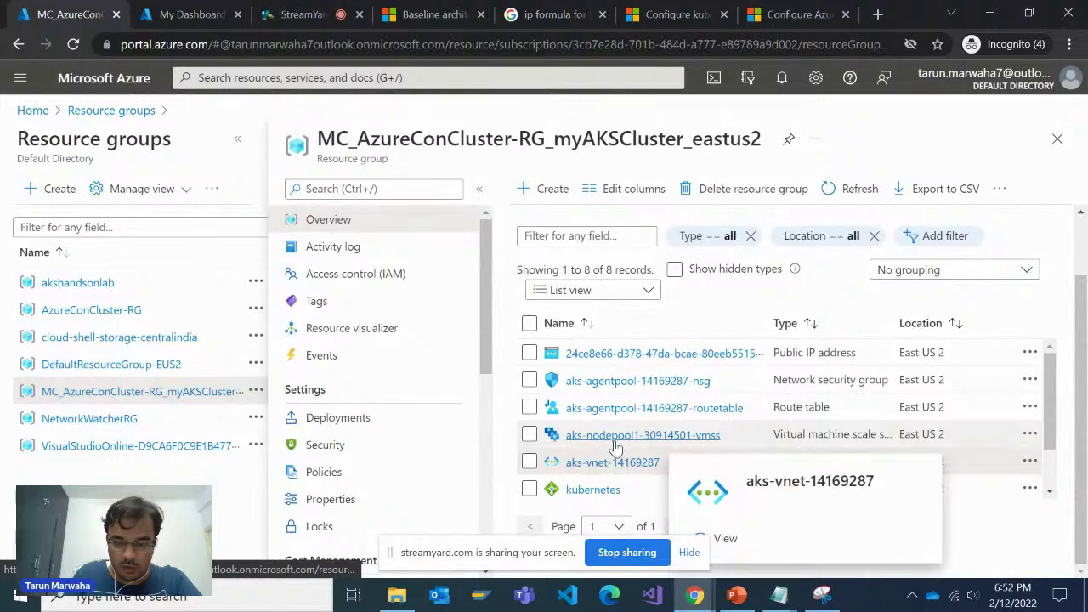
click(616, 434)
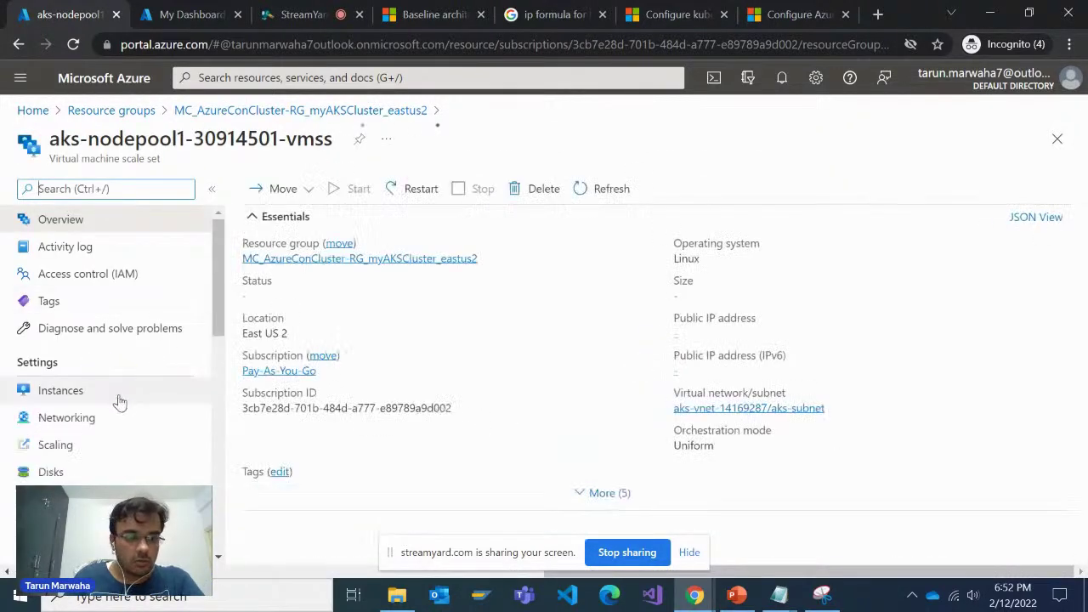
click(51, 390)
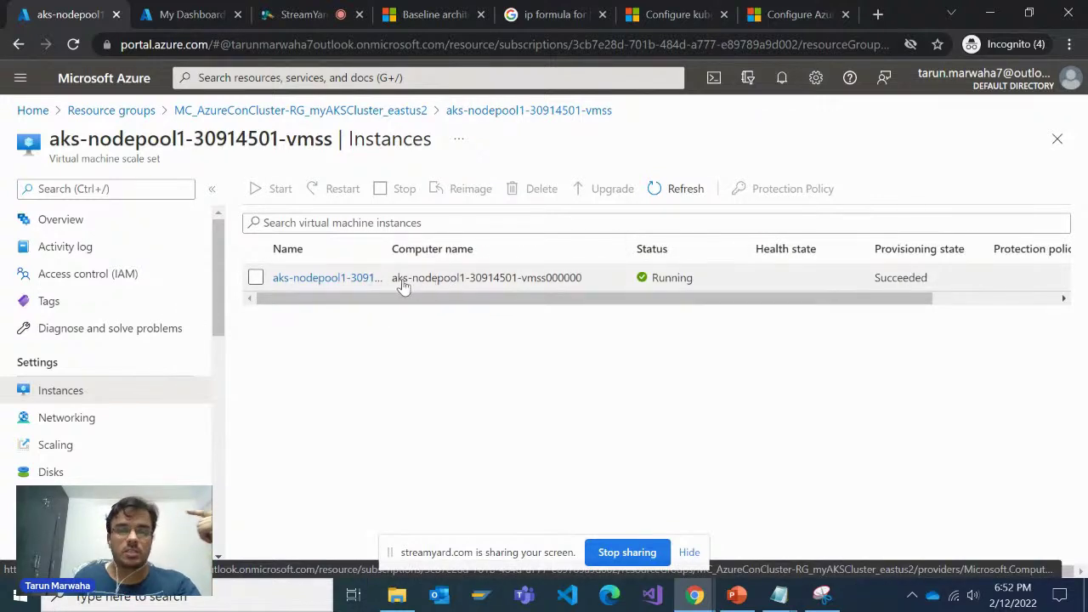
Step: Review the scale set's networking configuration, including its inbound and outbound port rules
click(81, 417)
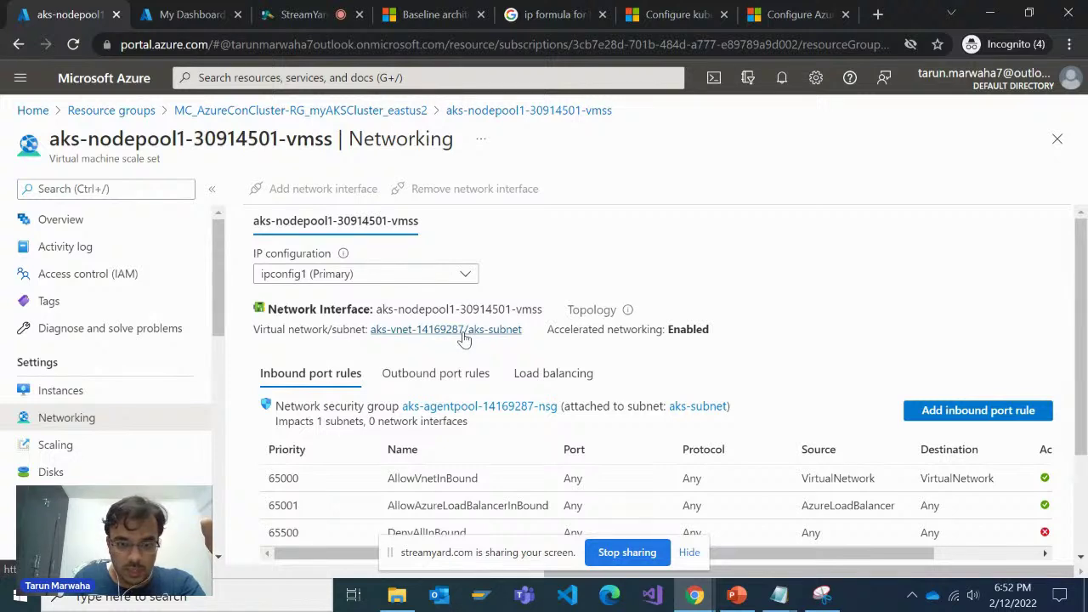
scroll(463, 481, down, 1)
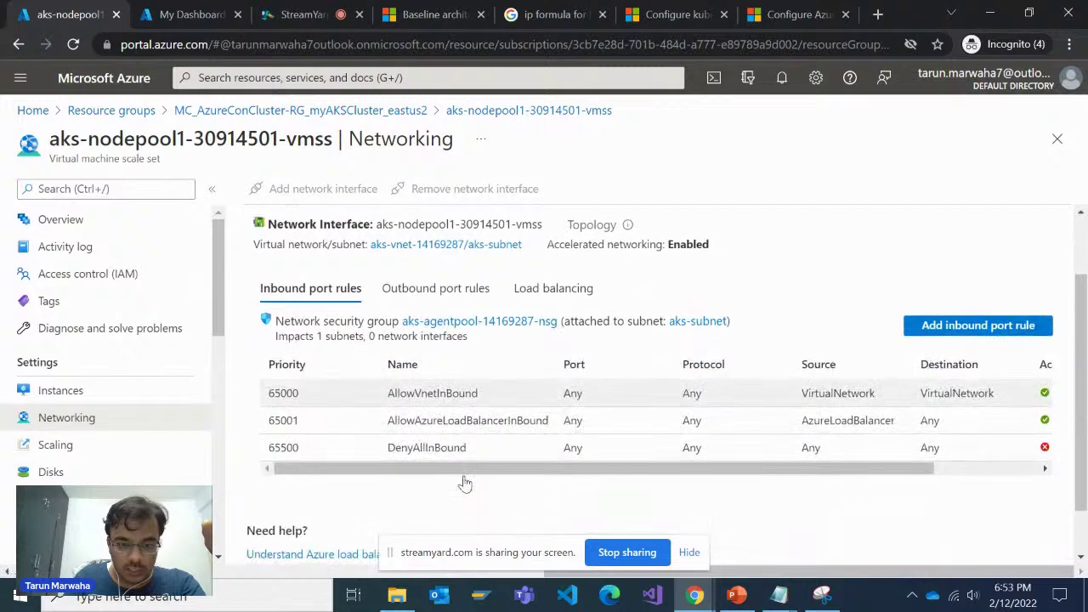
click(436, 289)
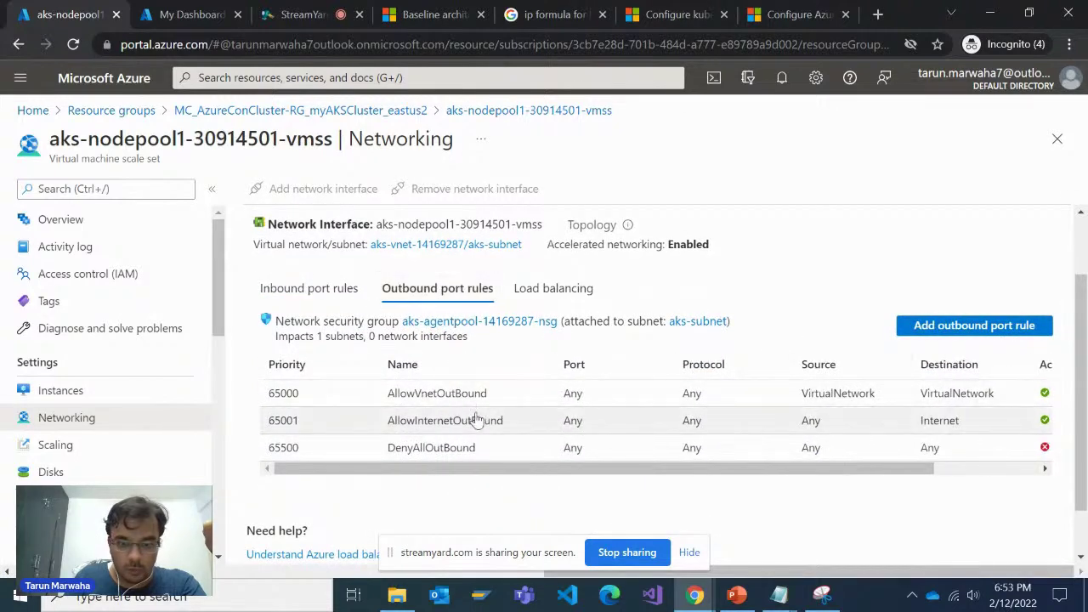
scroll(407, 439, up, 1)
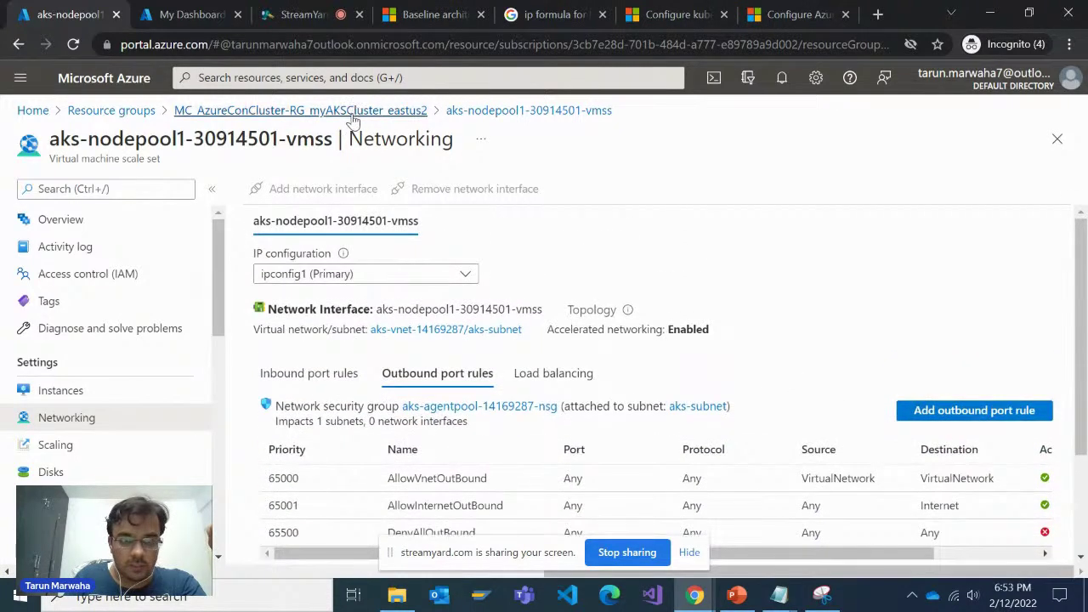
Step: Go back to the resource group and view the routes of the aks-agentpool-14169287-routetable route table
click(348, 110)
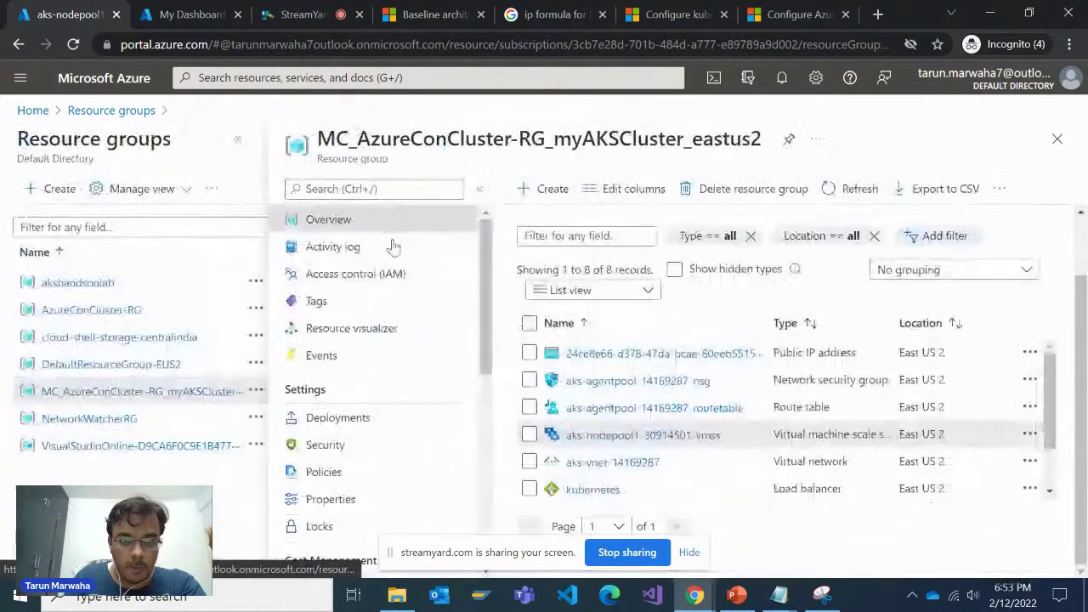
click(610, 416)
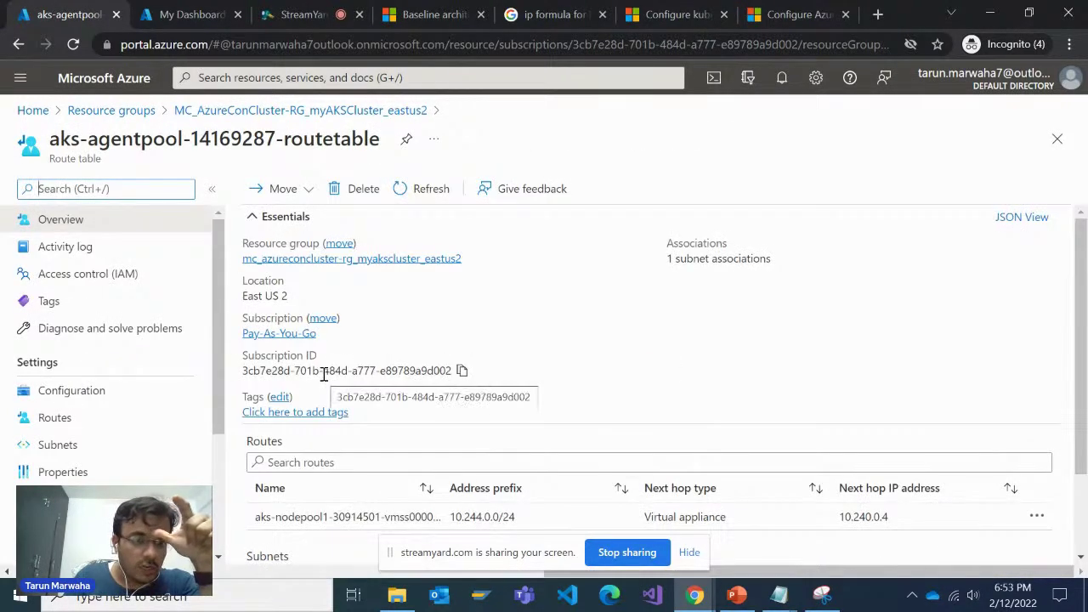
click(118, 430)
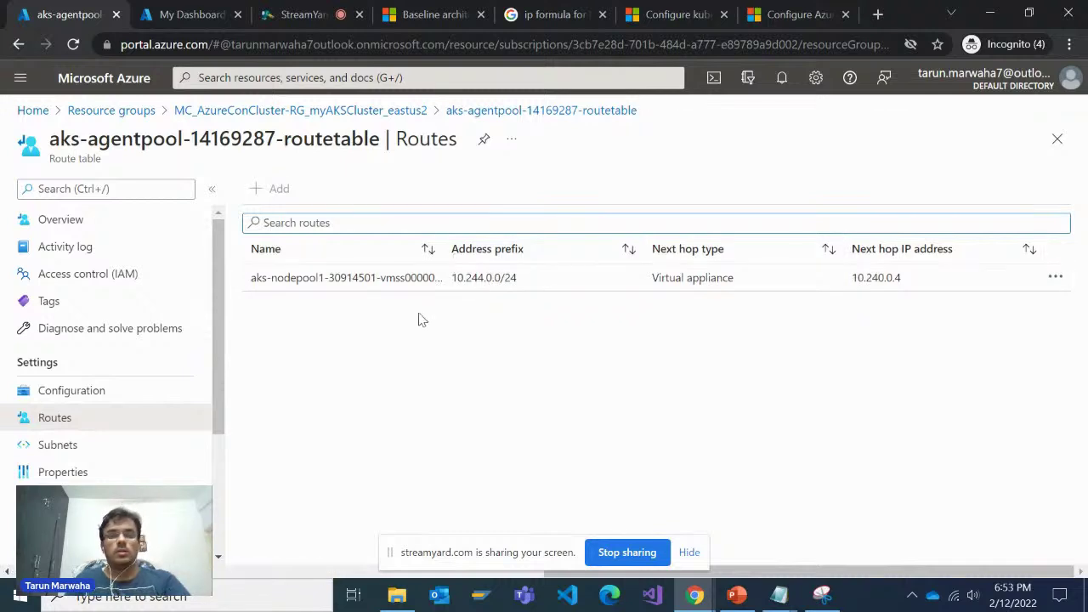
Step: Inspect the node pool route's details and available next hop types, then return to the routes list without changing anything
click(394, 286)
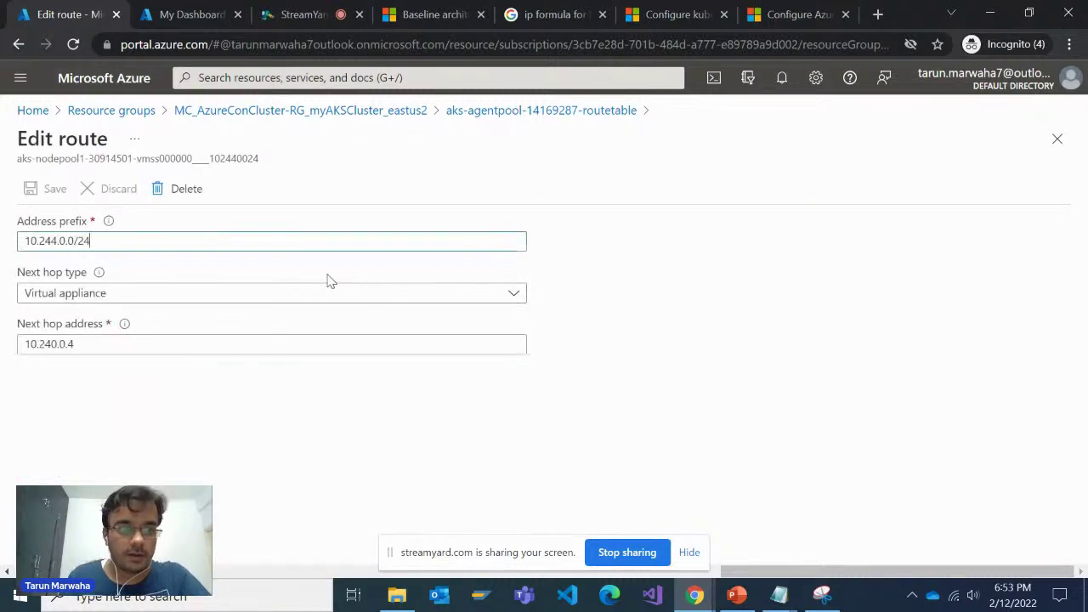
click(284, 297)
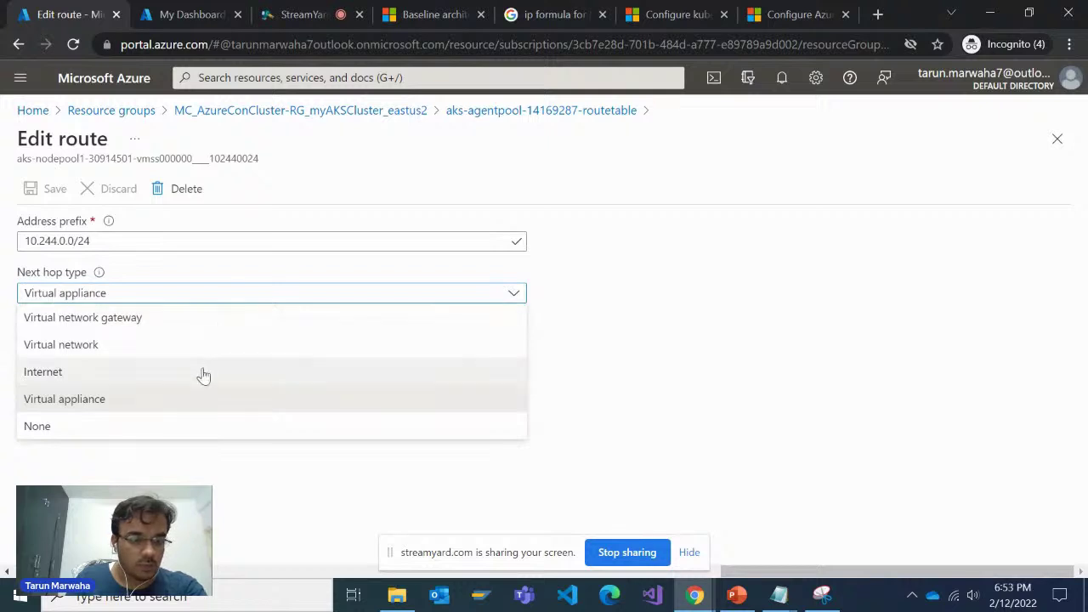
click(180, 477)
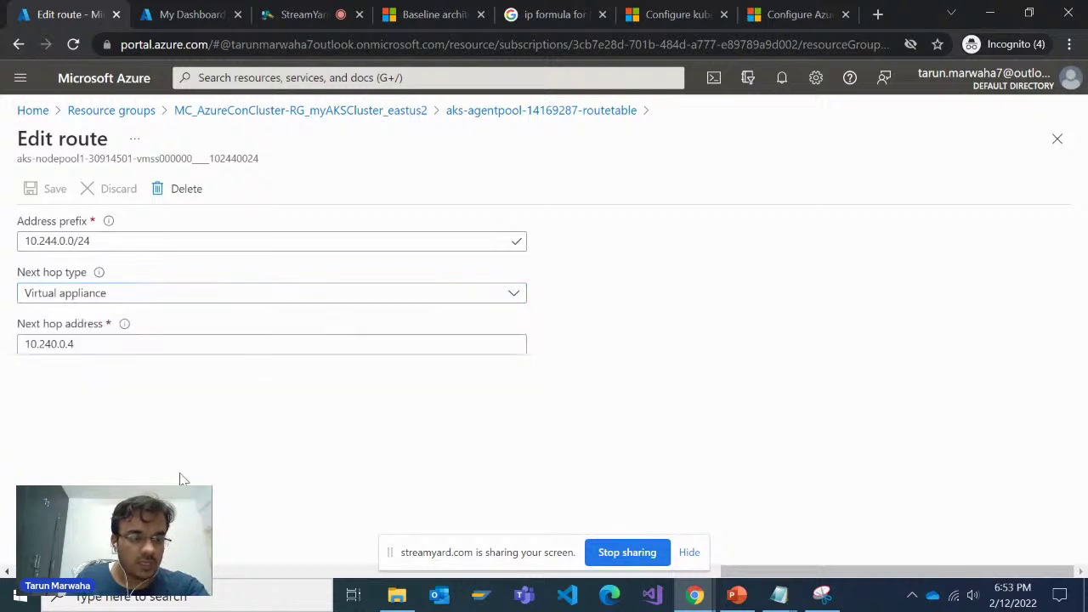
click(451, 111)
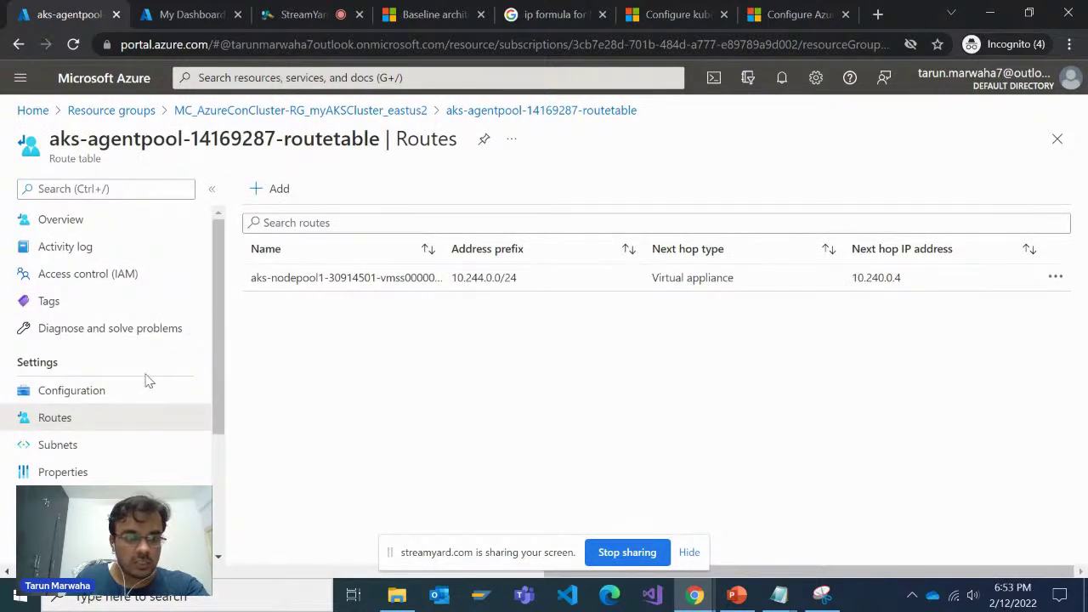
Step: View the route table's associated subnets, then review the inbound and outbound security rules of the aks-agentpool-14169287-nsg network security group
click(114, 442)
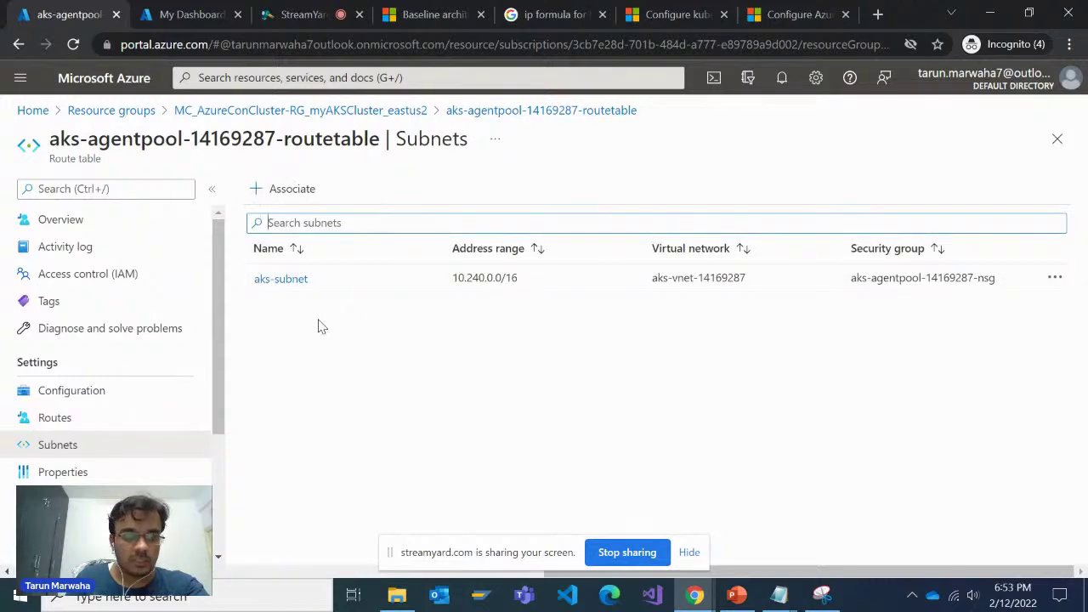
click(406, 116)
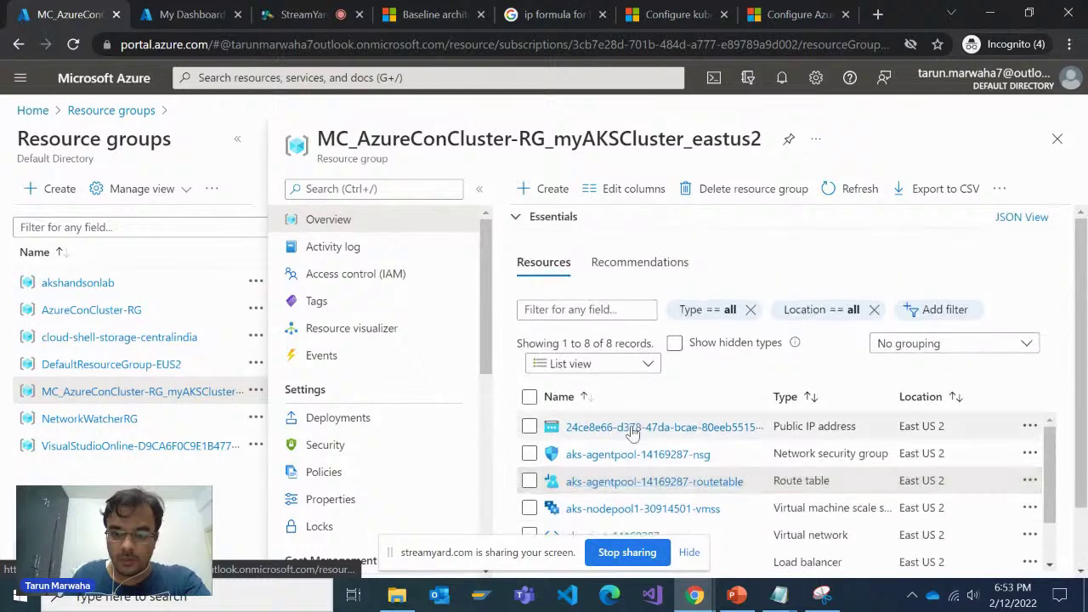
click(620, 455)
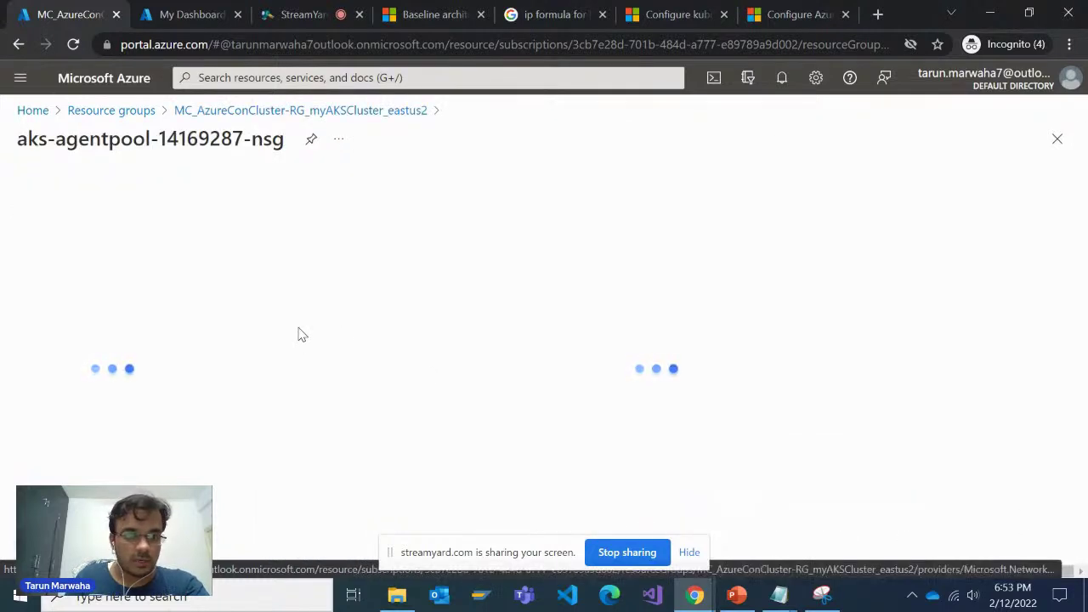
click(360, 111)
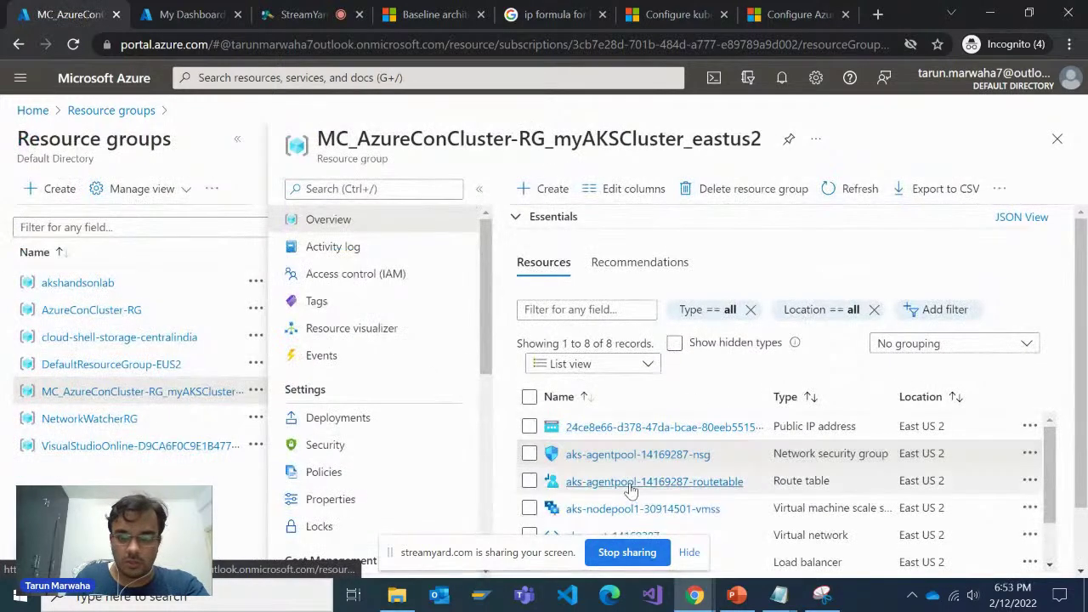
click(638, 455)
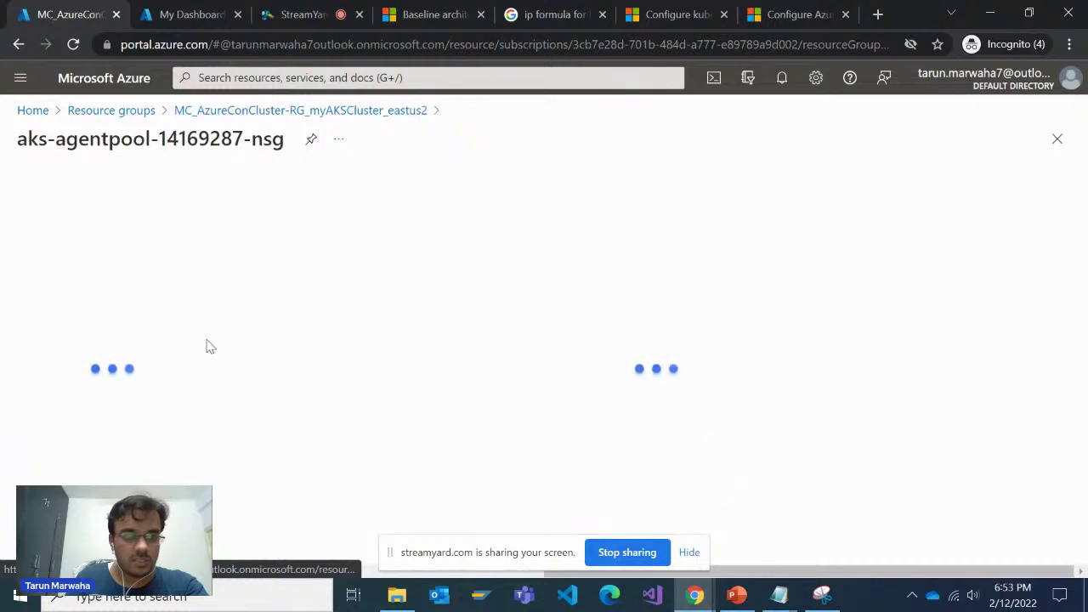
click(133, 389)
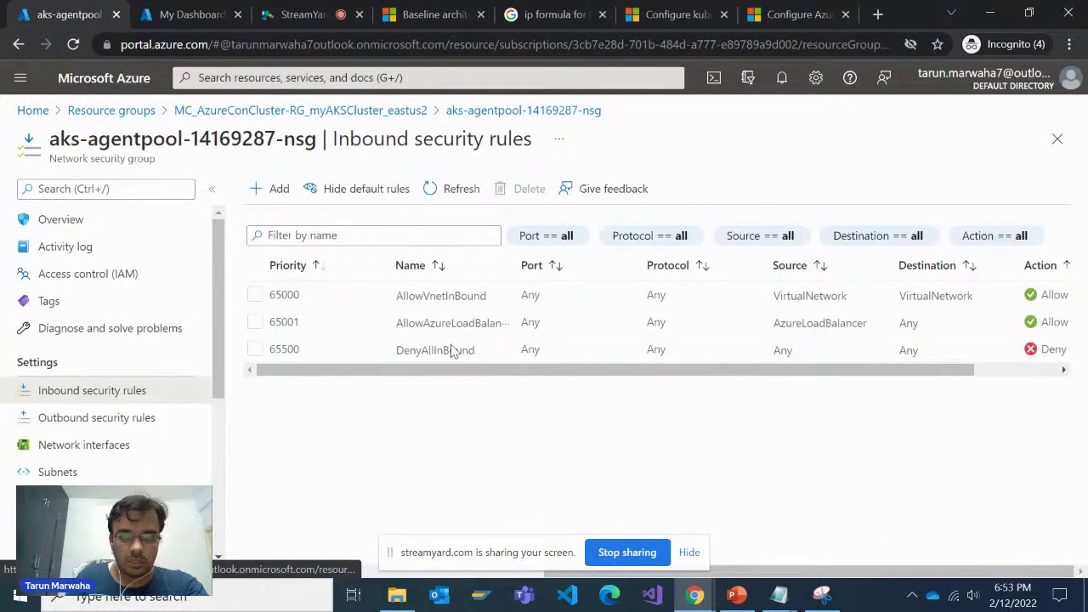
click(123, 418)
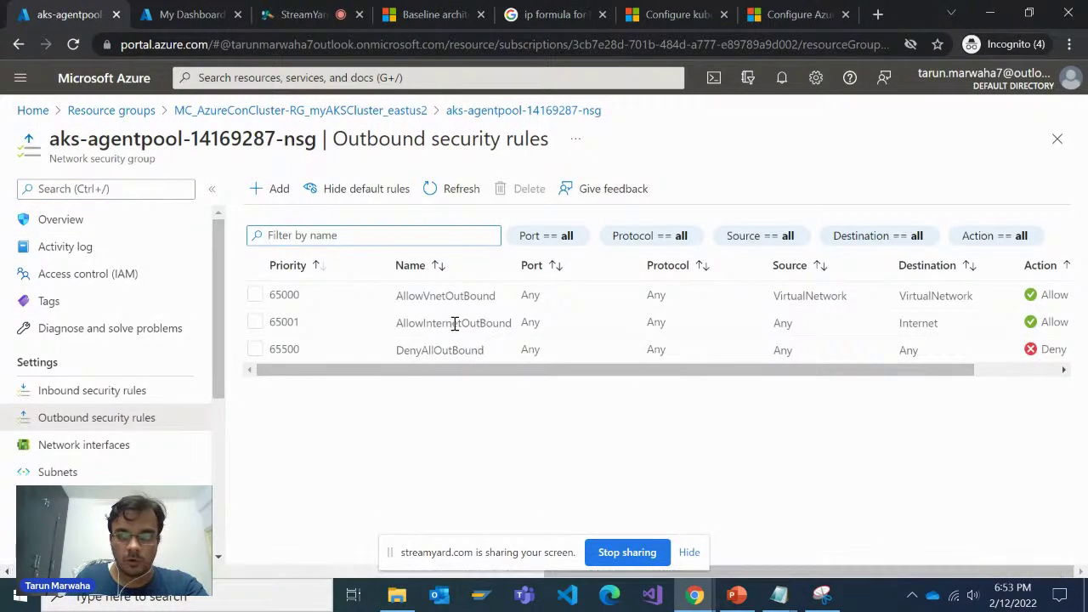
Step: Inspect the IP address of the public IP resource in MC_AzureConCluster-RG_myAKSCluster_eastus2, then return to the resource group and refresh its list
click(349, 117)
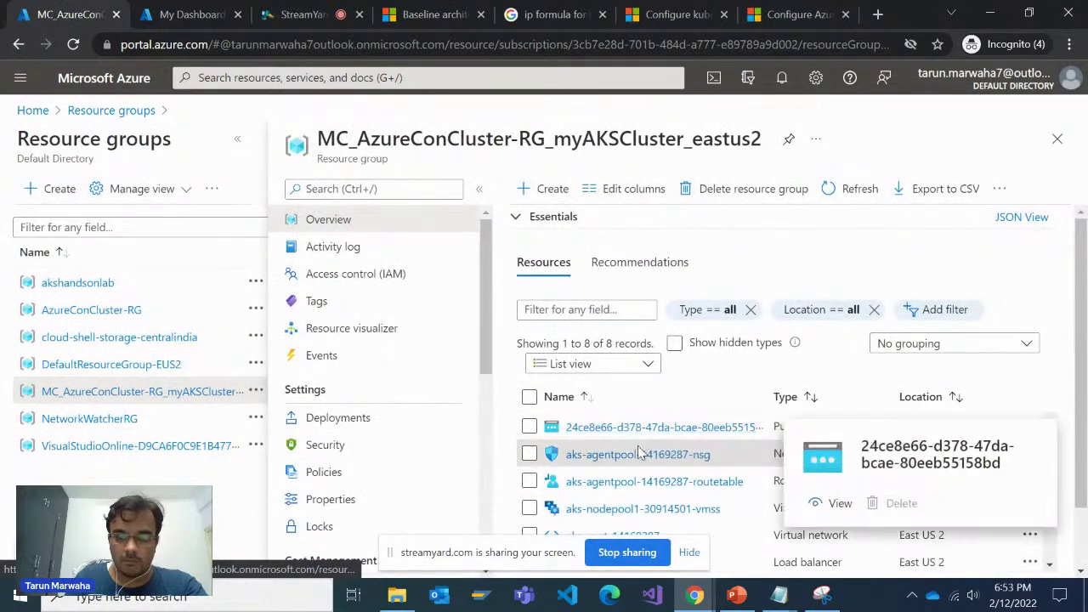
click(575, 428)
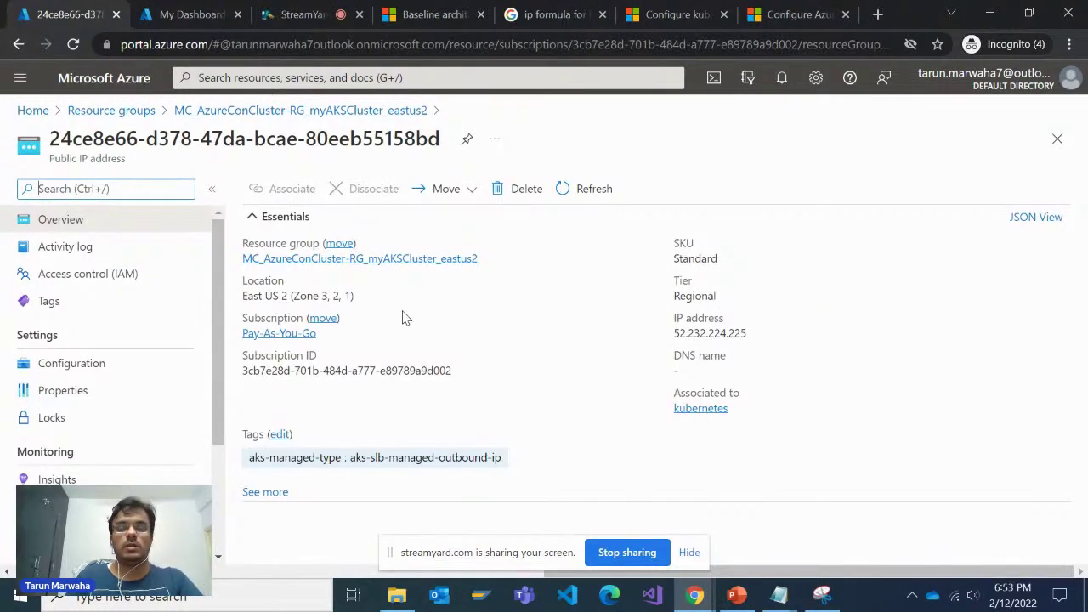
double_click(710, 332)
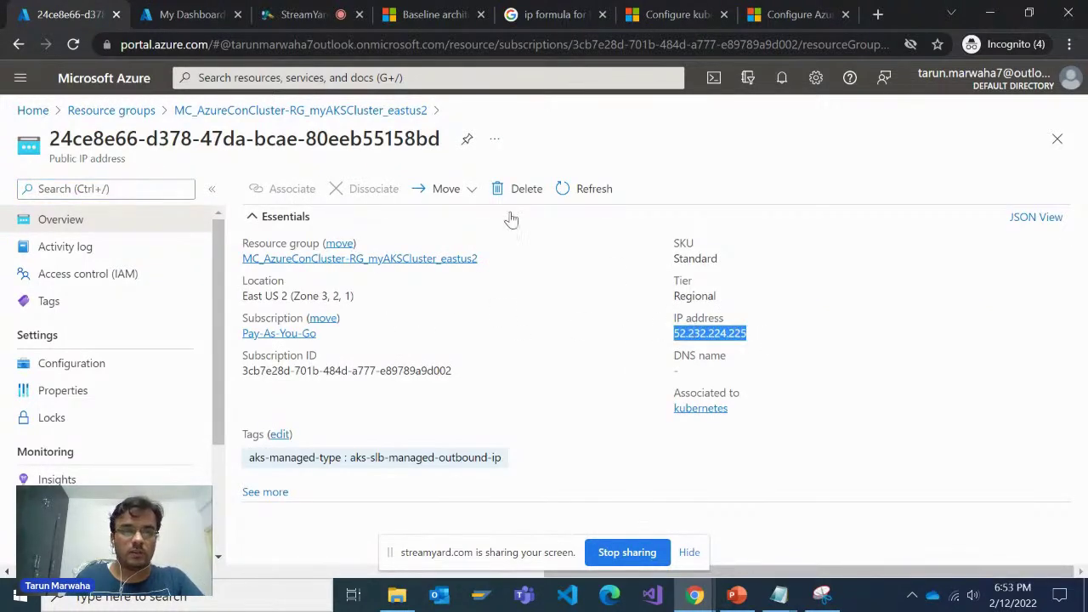
click(334, 114)
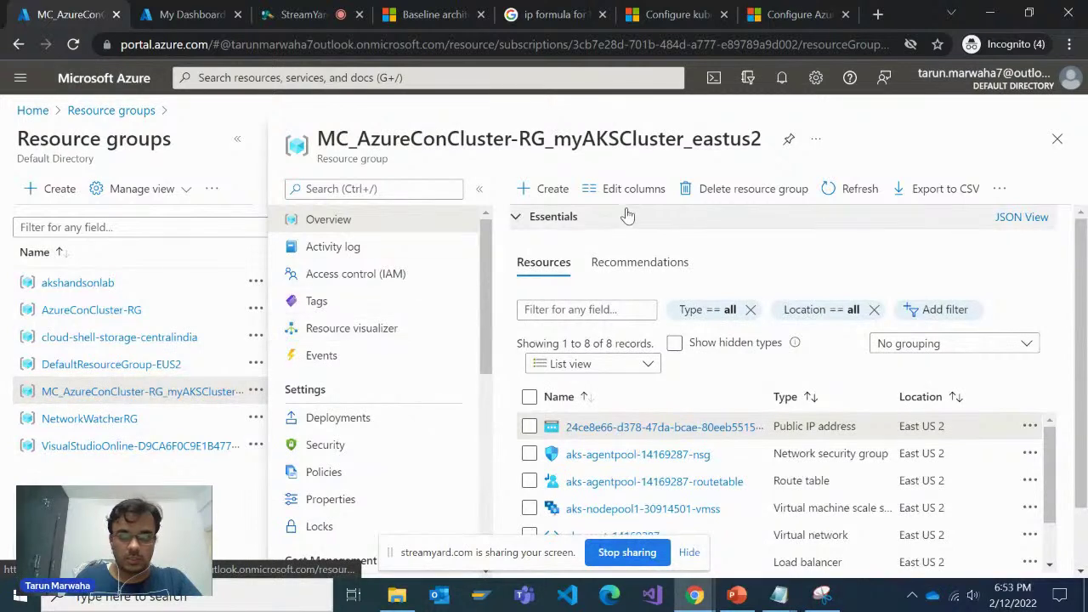
click(842, 189)
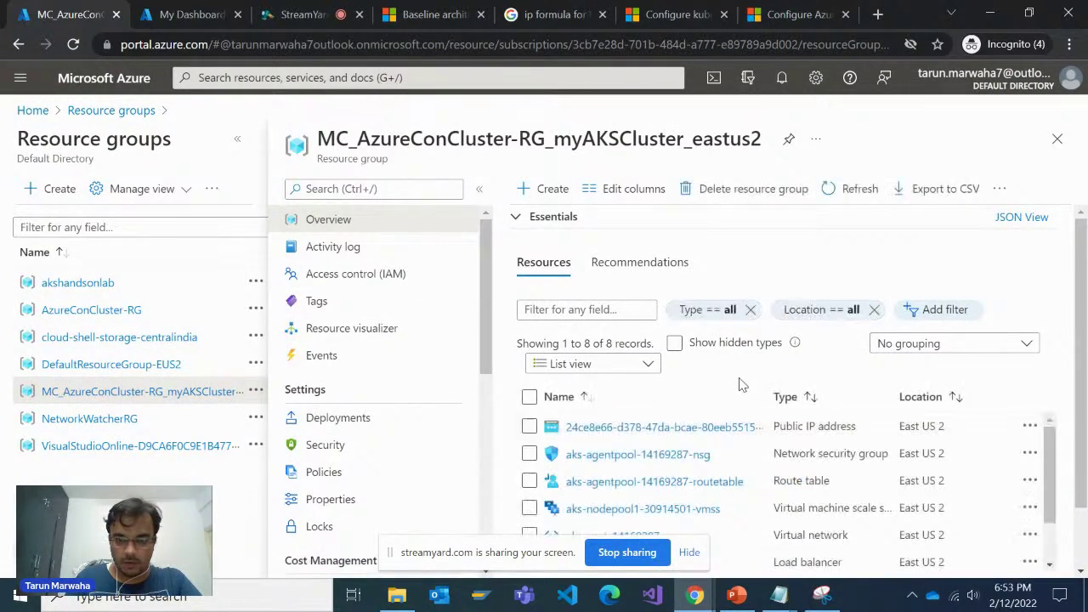
Step: Open the myAKSCluster Kubernetes service in the AzureConCluster-RG resource group and review its overview
click(90, 283)
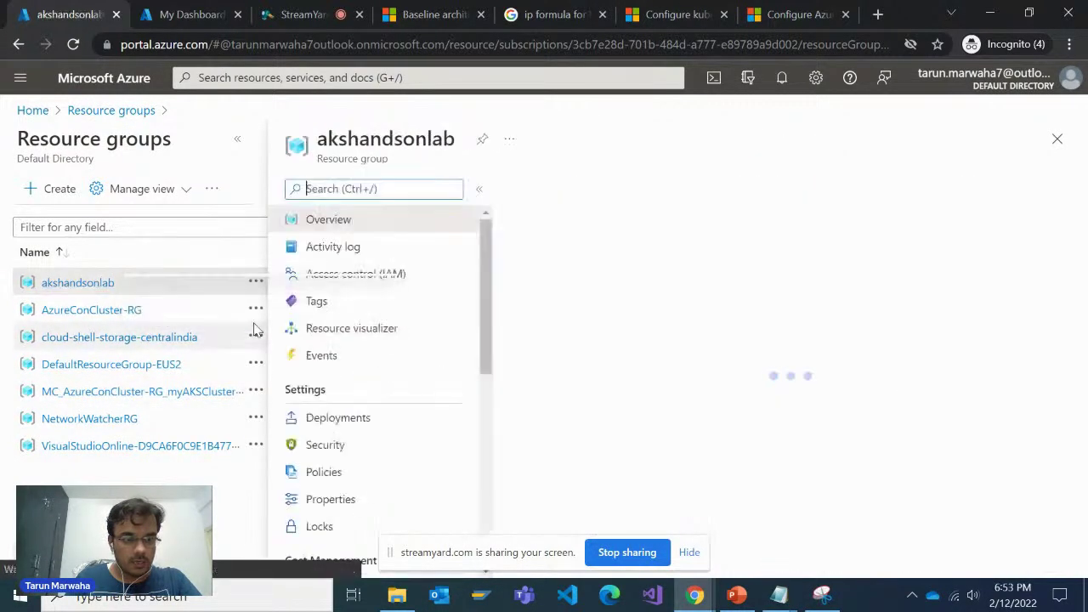
click(92, 310)
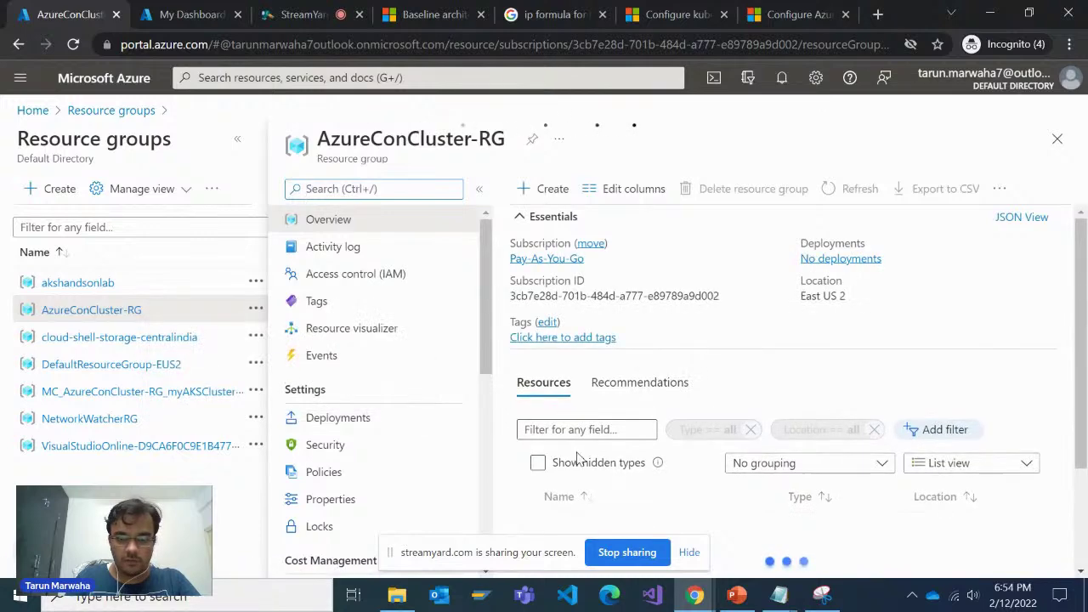
scroll(586, 472, down, 2)
click(587, 405)
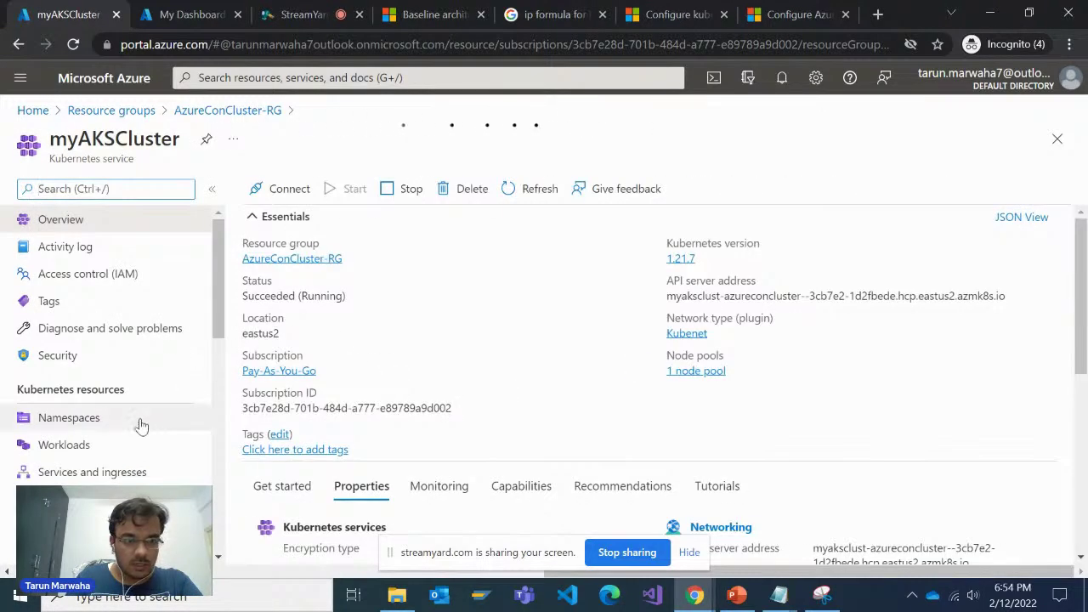
scroll(648, 395, down, 1)
scroll(715, 332, up, 1)
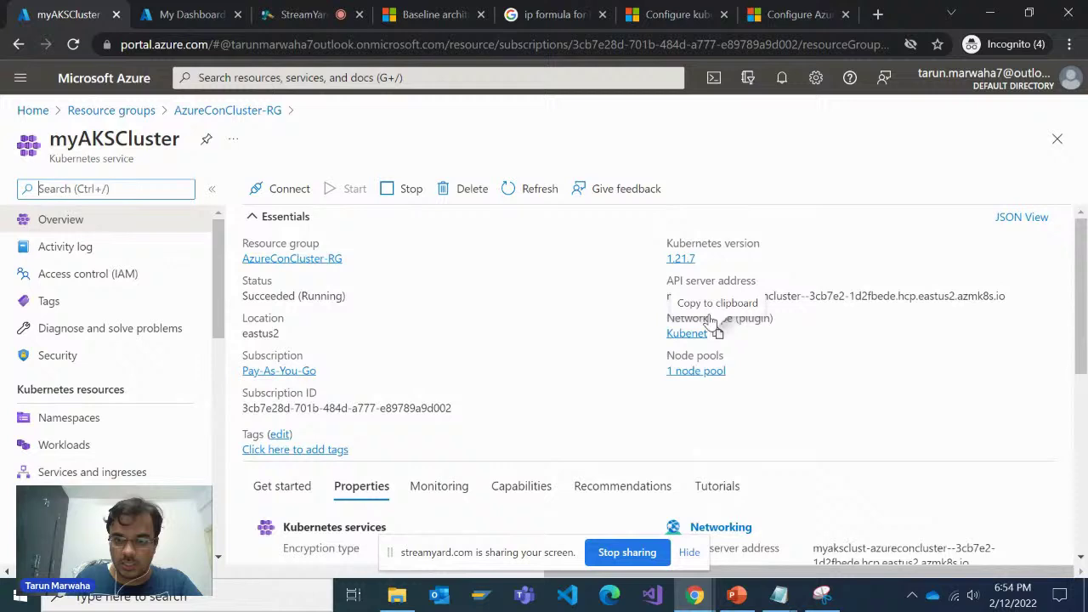
Step: Check which Kubernetes versions the cluster can be upgraded to, then cancel without upgrading
click(681, 260)
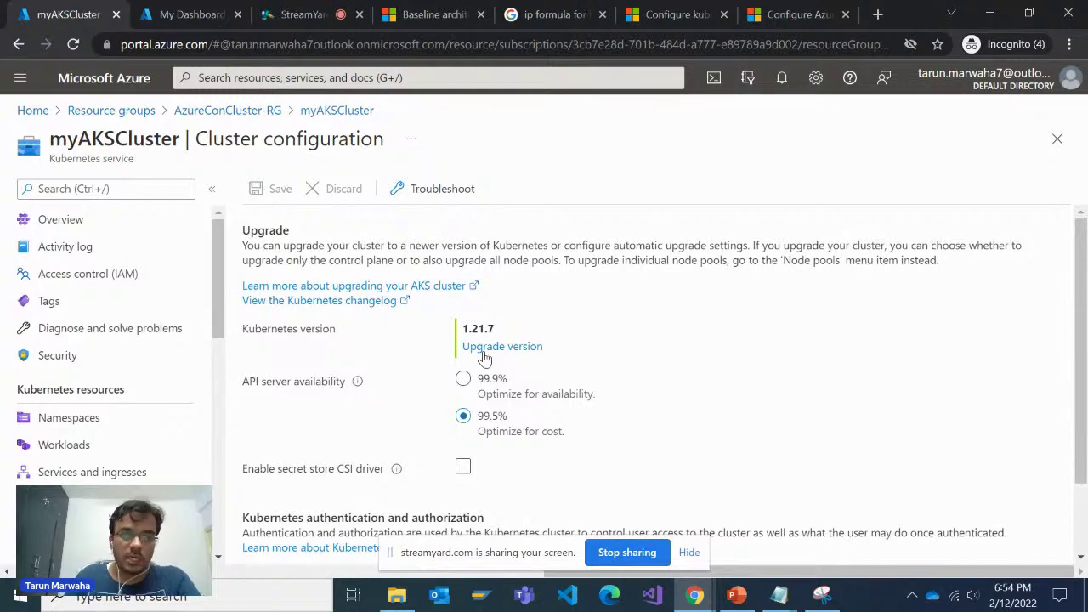
click(502, 347)
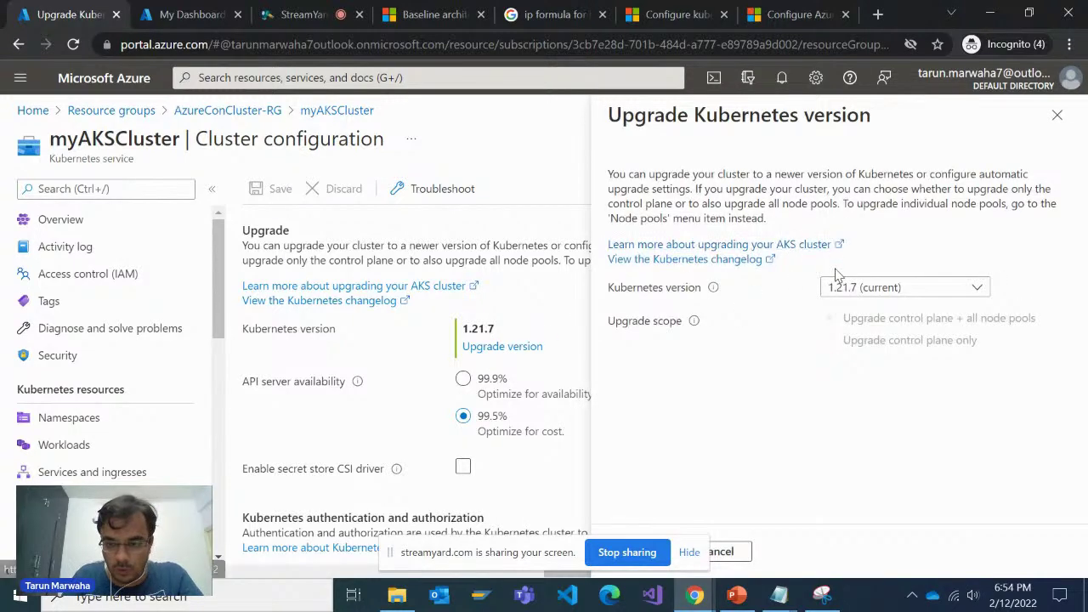
click(893, 288)
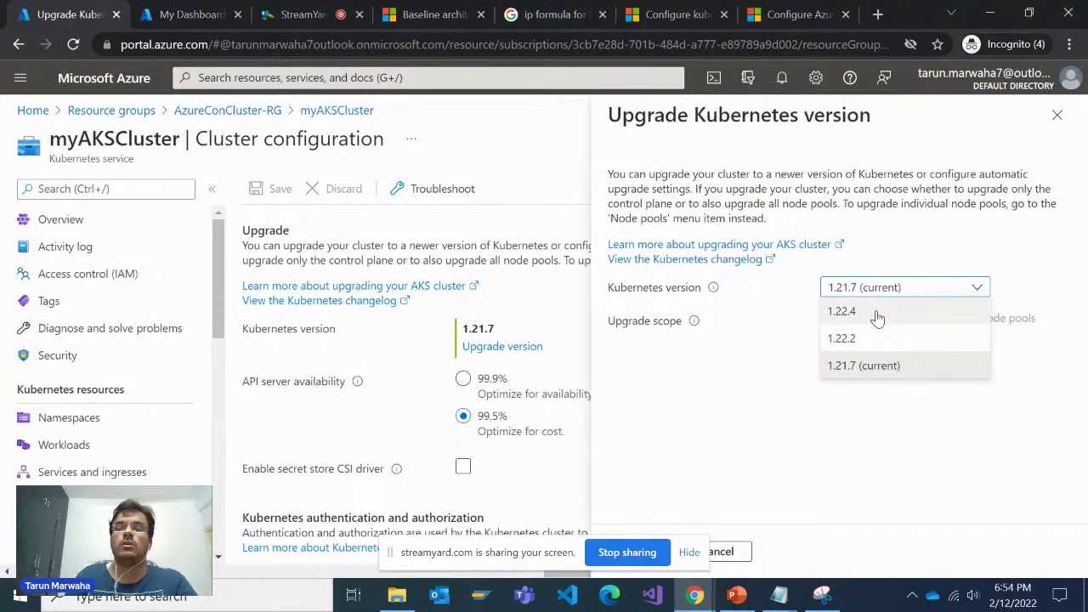
click(781, 459)
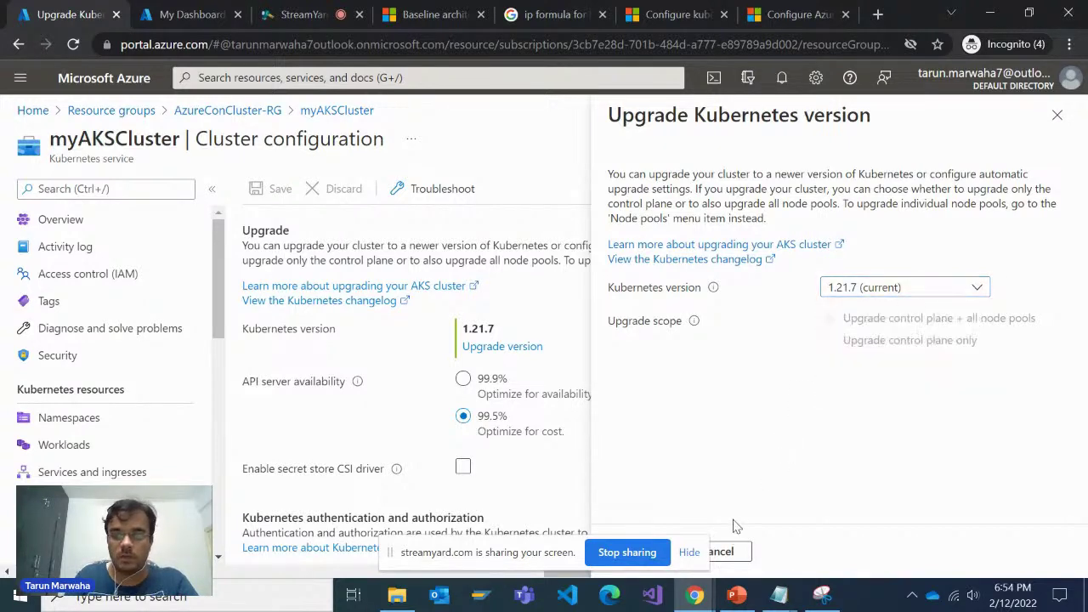
click(727, 553)
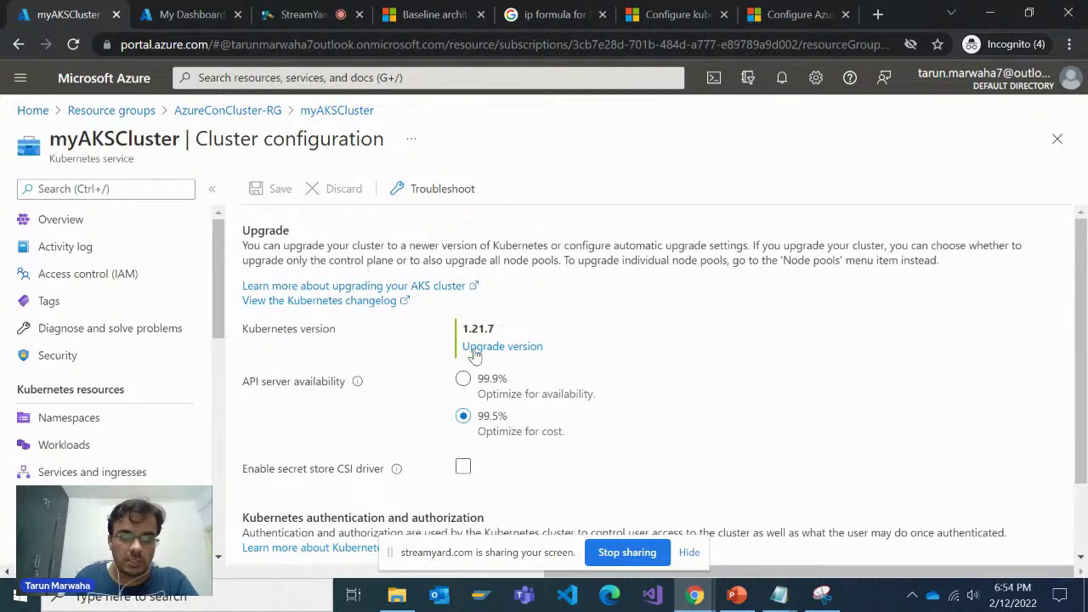
Step: Return to myAKSCluster and view its namespaces and its workload deployments
click(326, 114)
click(155, 417)
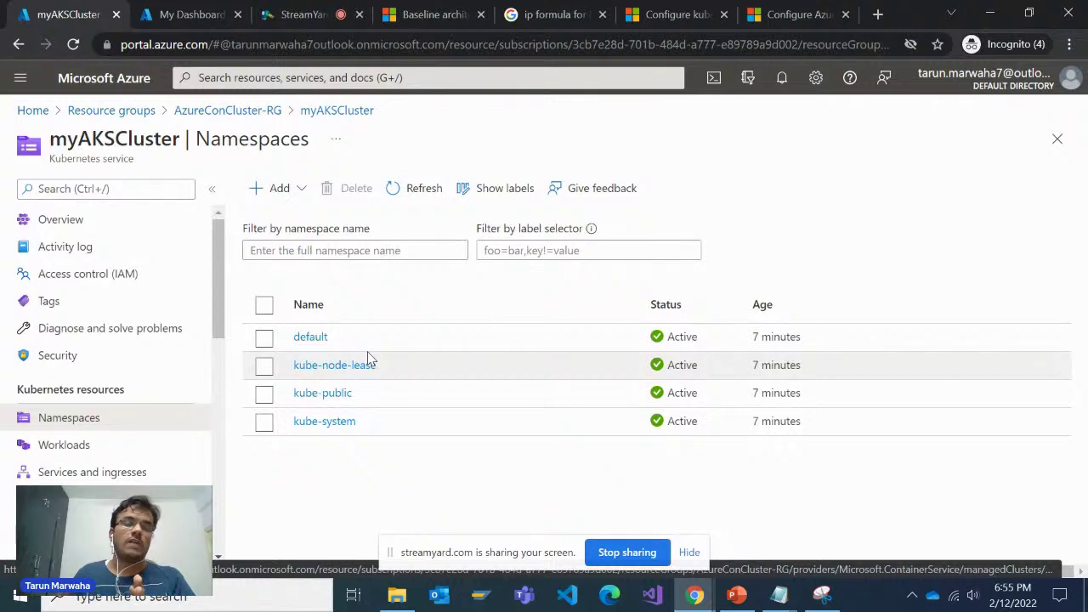
click(101, 449)
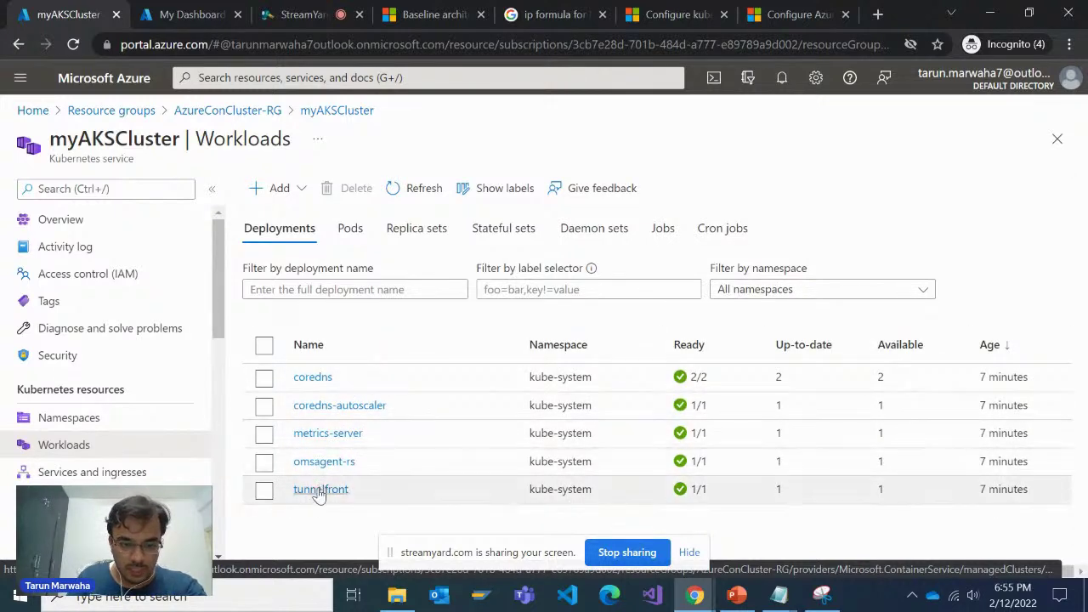
Step: Examine the pods running in the cluster across all namespaces
click(352, 229)
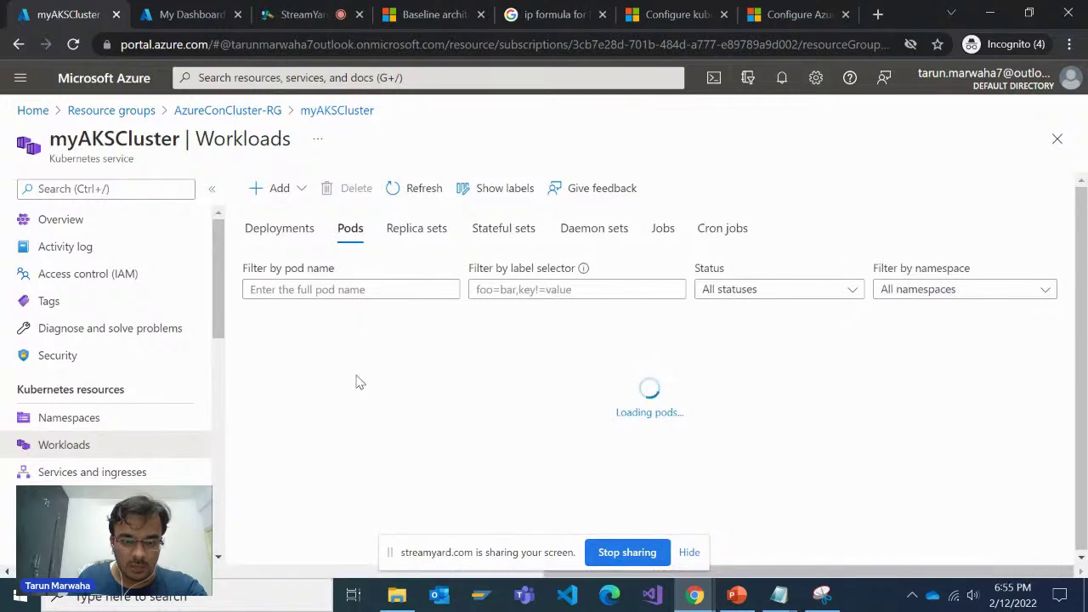
scroll(385, 432, down, 3)
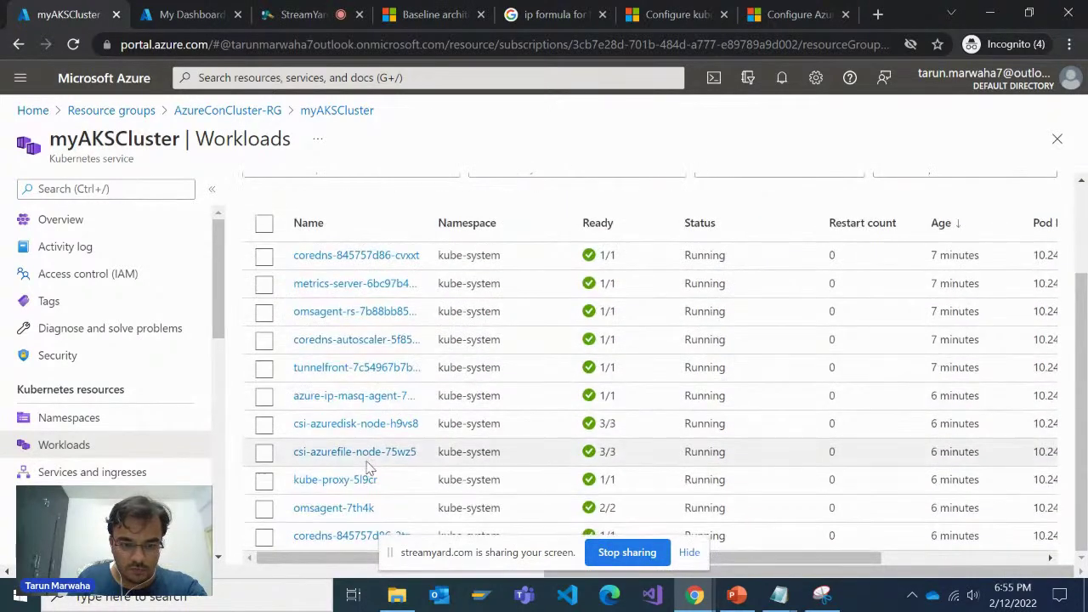
scroll(345, 498, up, 2)
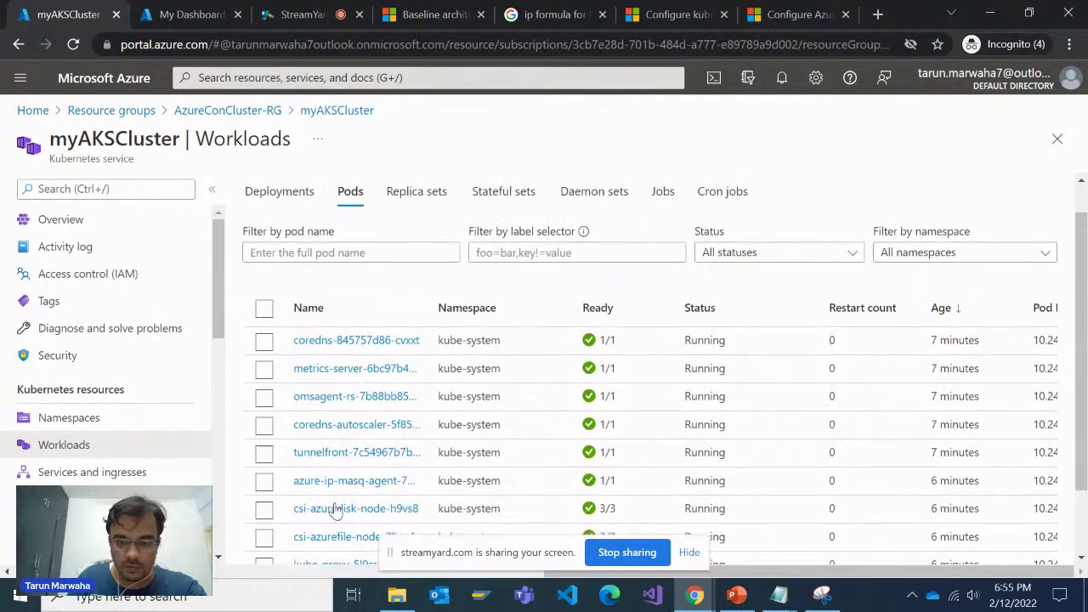
scroll(341, 493, down, 1)
scroll(356, 477, down, 1)
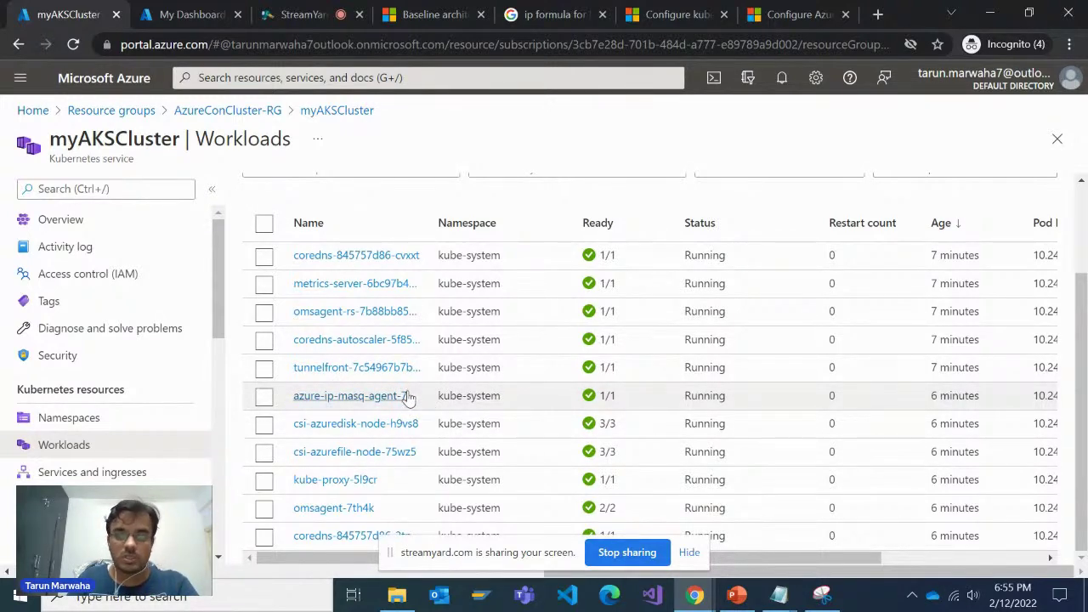
scroll(408, 397, up, 3)
scroll(408, 404, down, 3)
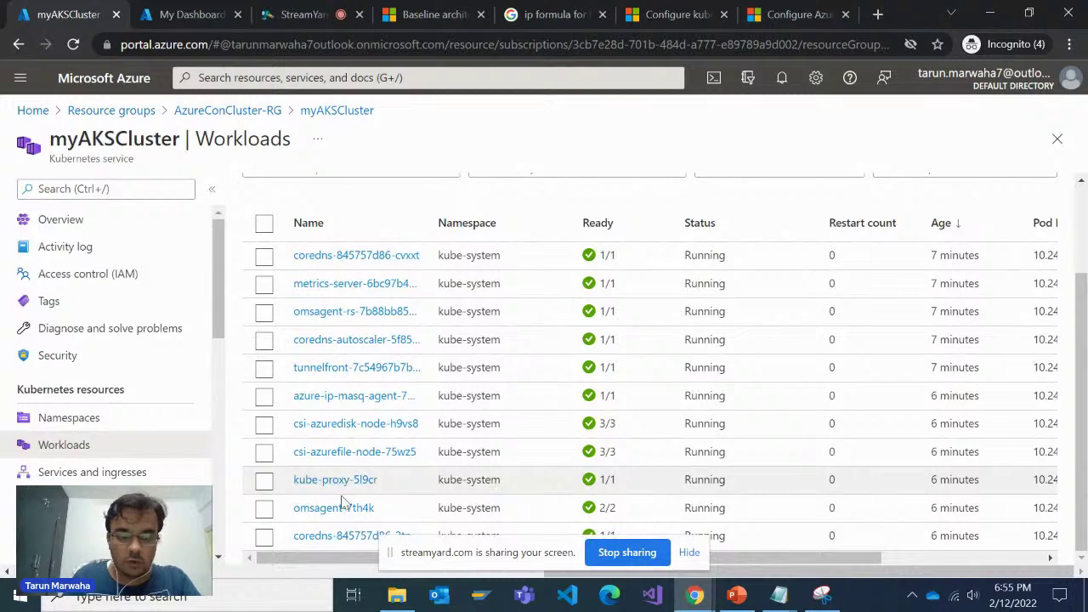
scroll(357, 383, up, 5)
Step: Review the cluster's replica sets, stateful sets and daemon sets, then return to the namespaces list
click(414, 240)
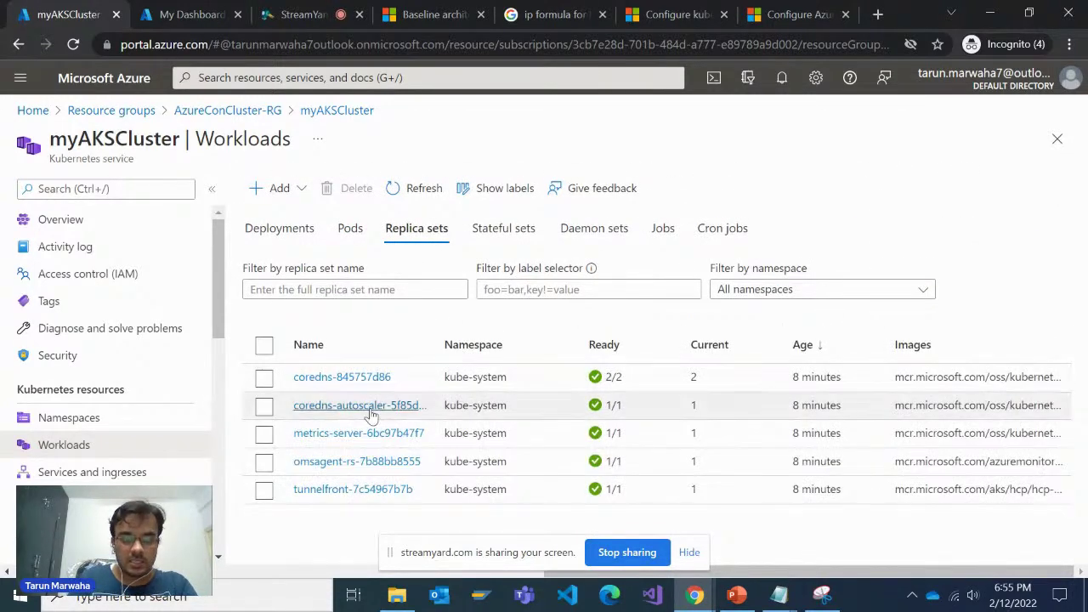
click(503, 228)
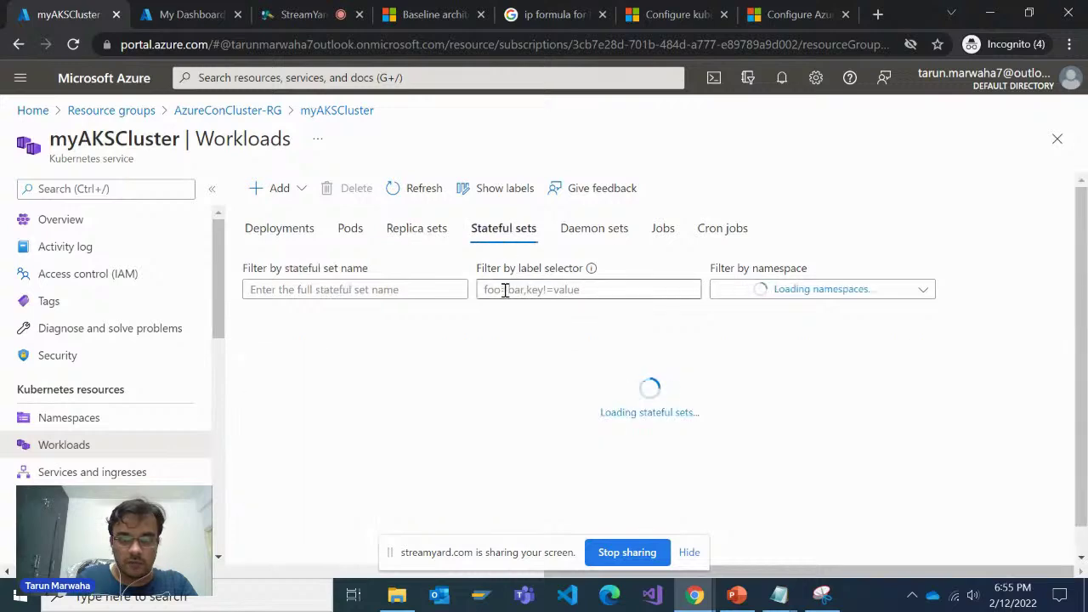
click(594, 229)
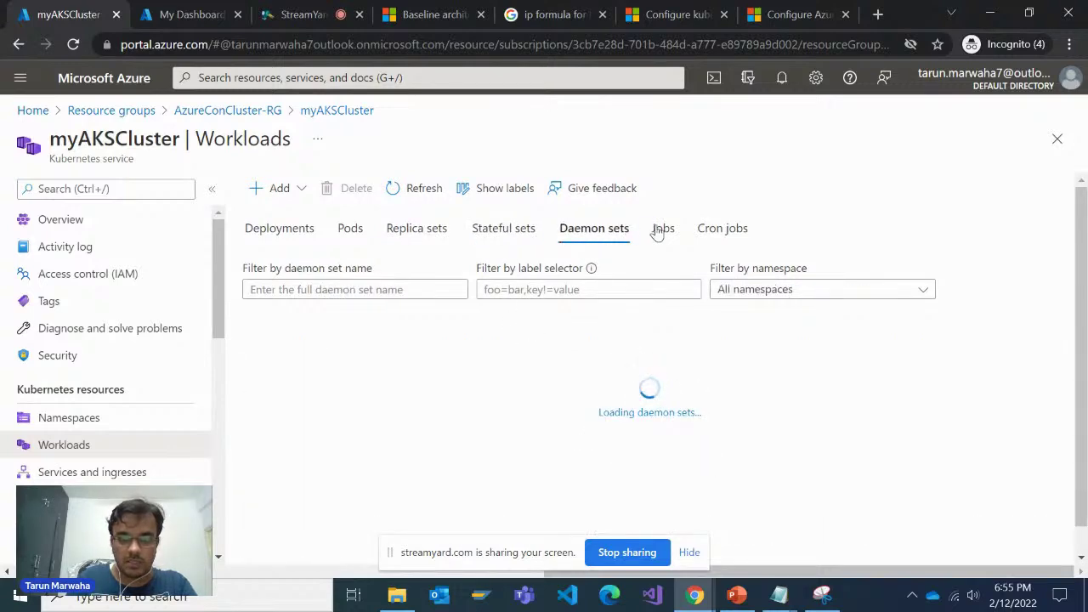
scroll(356, 448, down, 1)
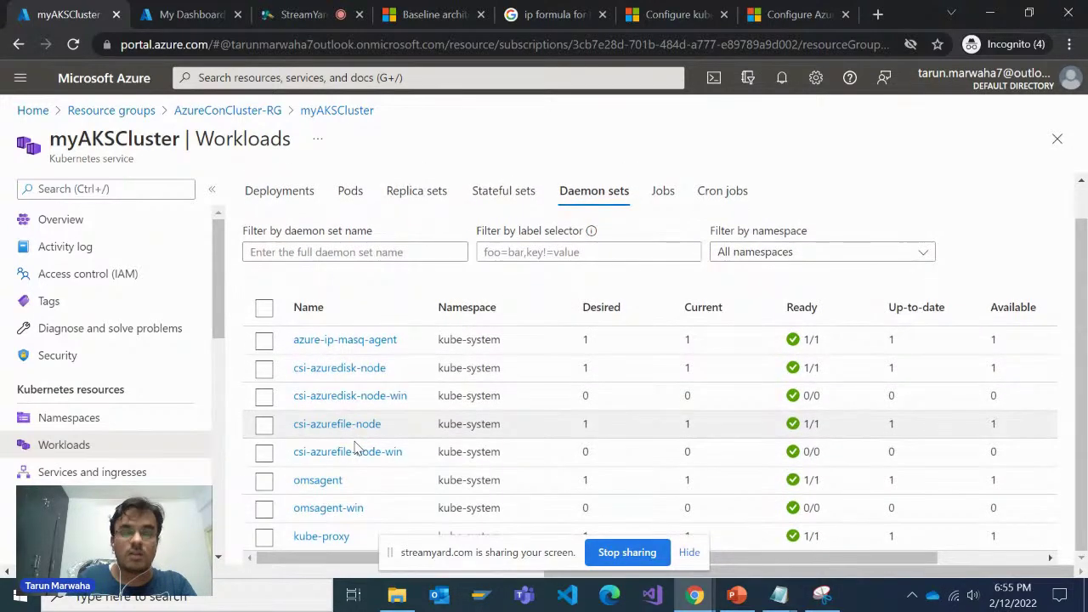
scroll(356, 448, up, 1)
scroll(413, 445, down, 1)
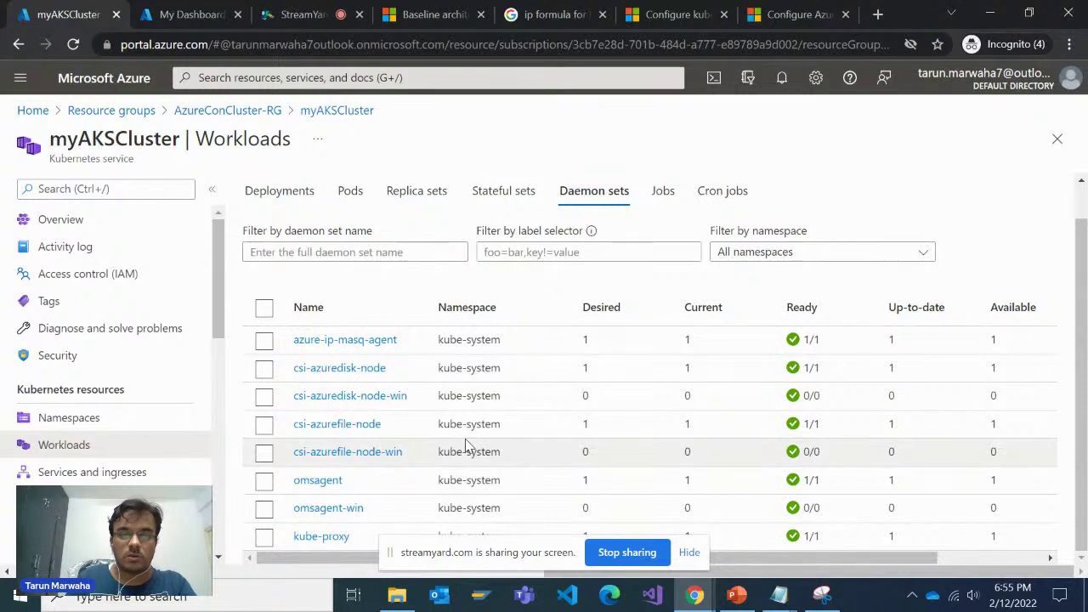
scroll(344, 416, up, 1)
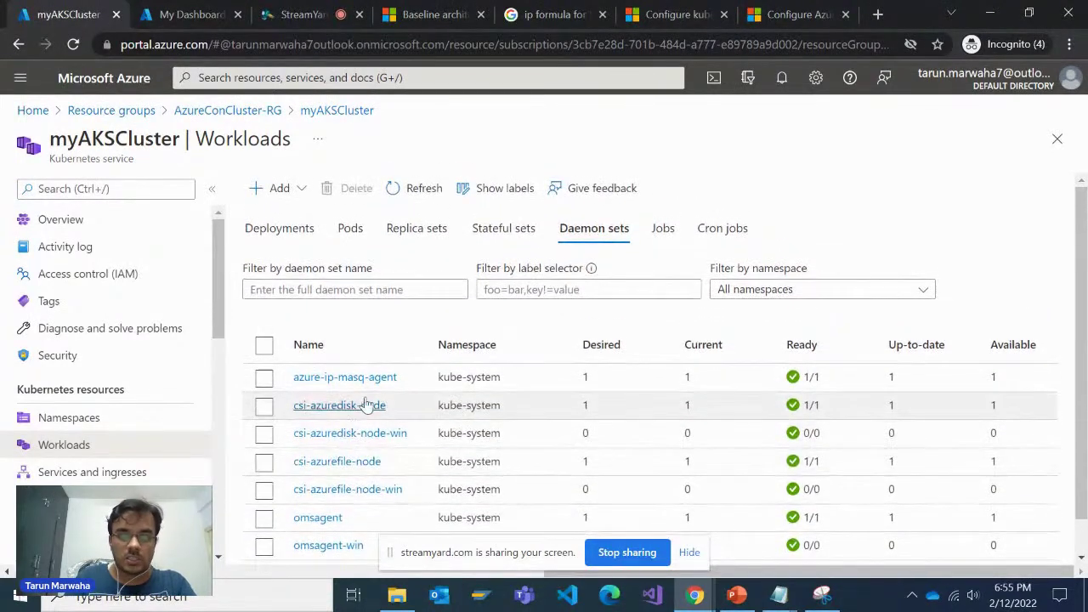
click(73, 417)
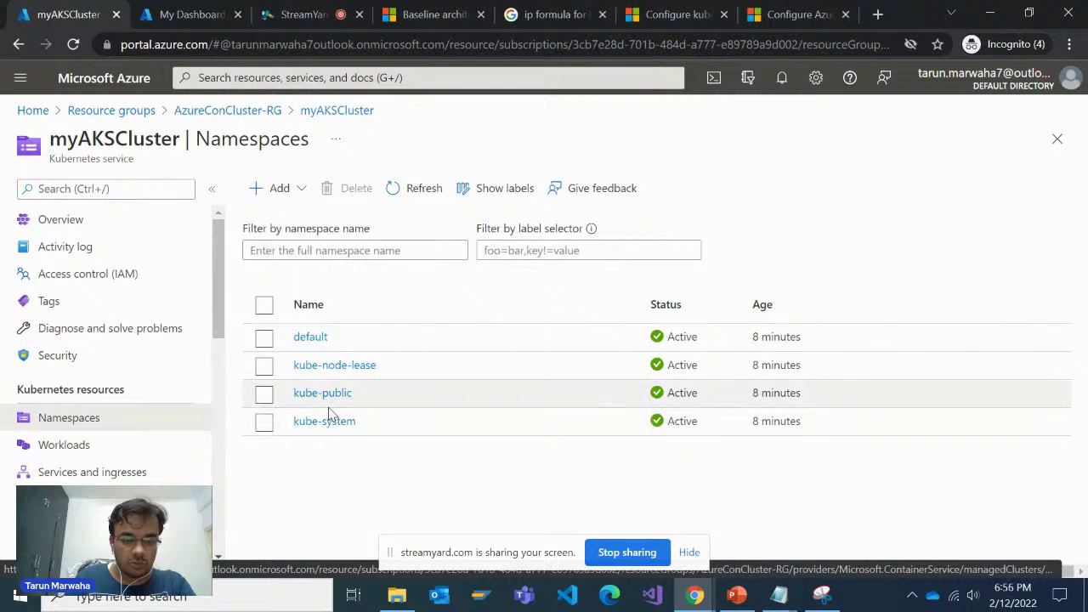
Step: Review the cluster's workloads, services and storage, including persistent volume claims, then return to services and ingresses
click(122, 449)
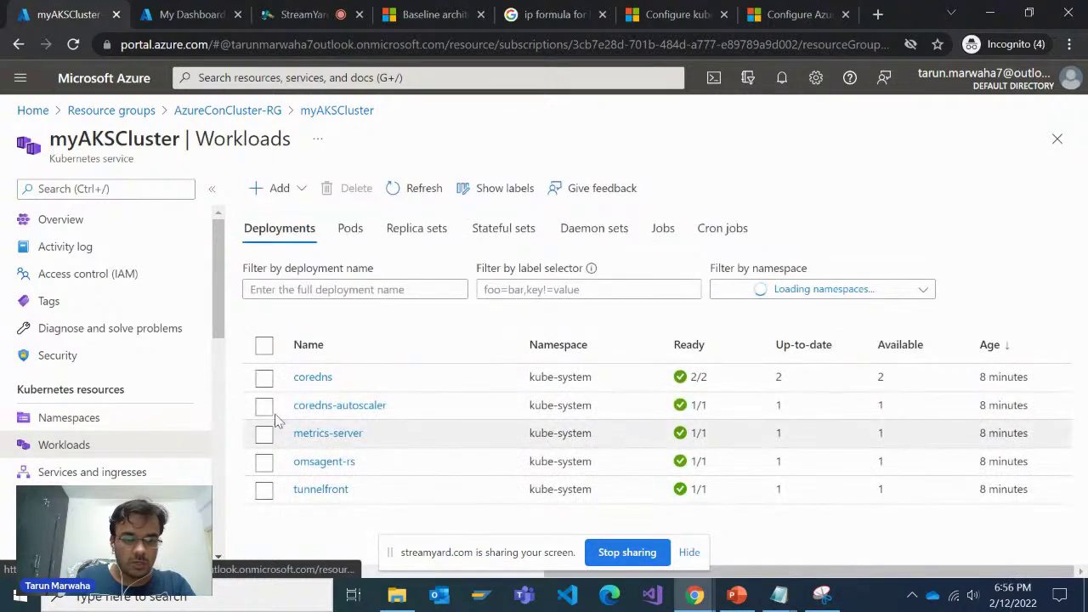
click(132, 474)
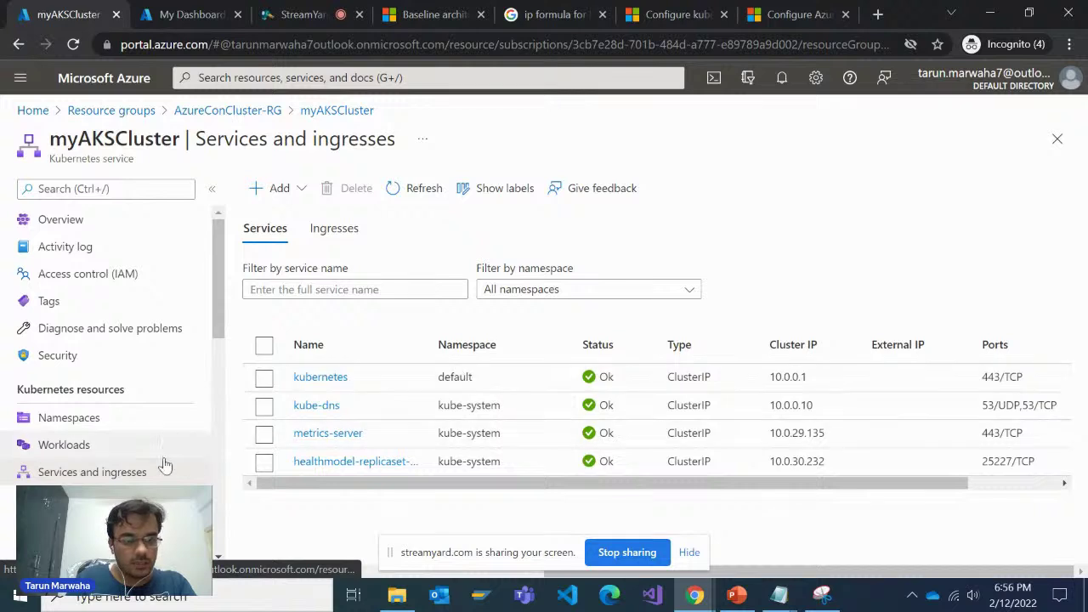
click(110, 499)
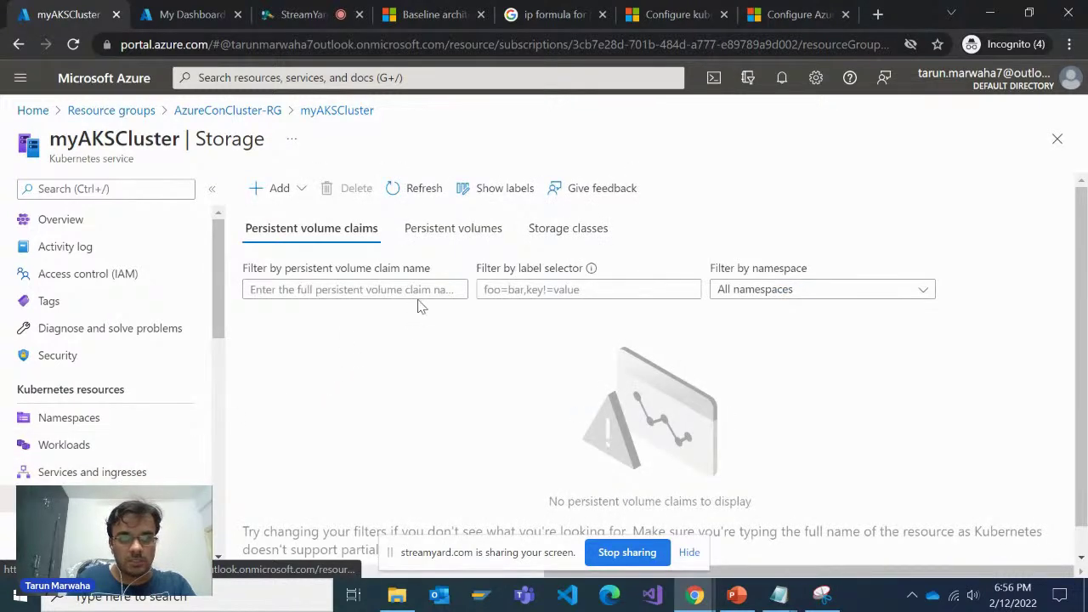
click(85, 472)
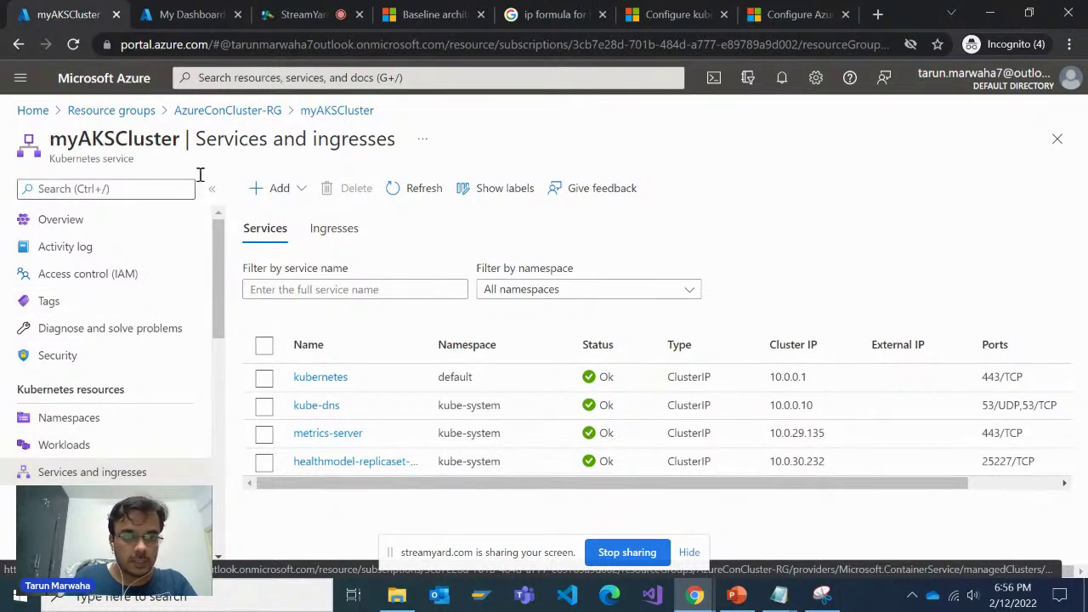
Step: Copy the command "az aks get-credentials --resource-group AzureConCluster-RG --name myAKSCluster" from AKSProvisoning.txt in Notepad
click(211, 9)
key(ctrl+shift+Tab)
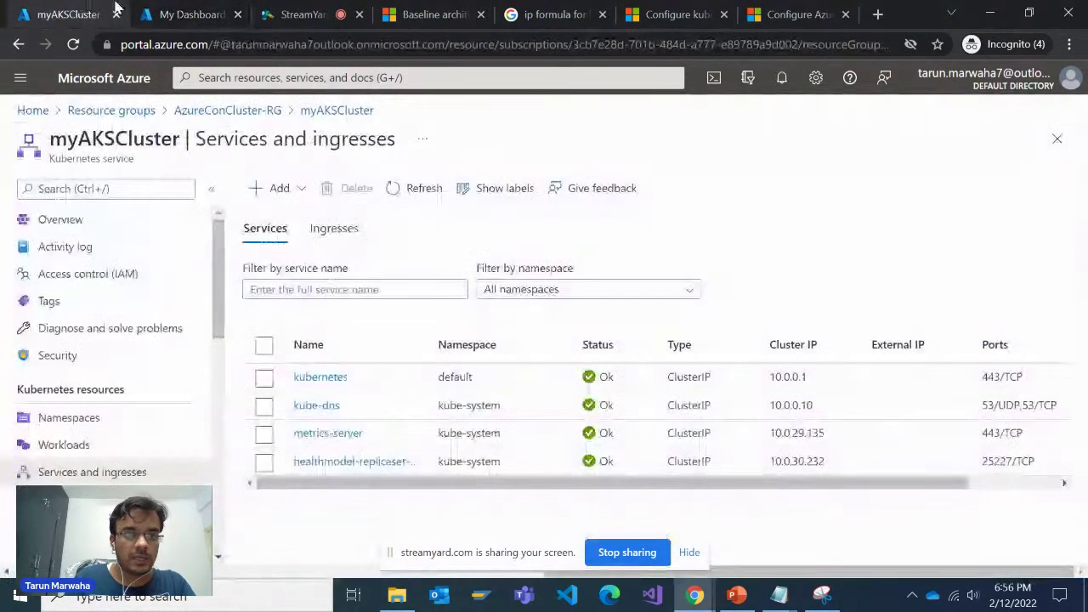
click(183, 9)
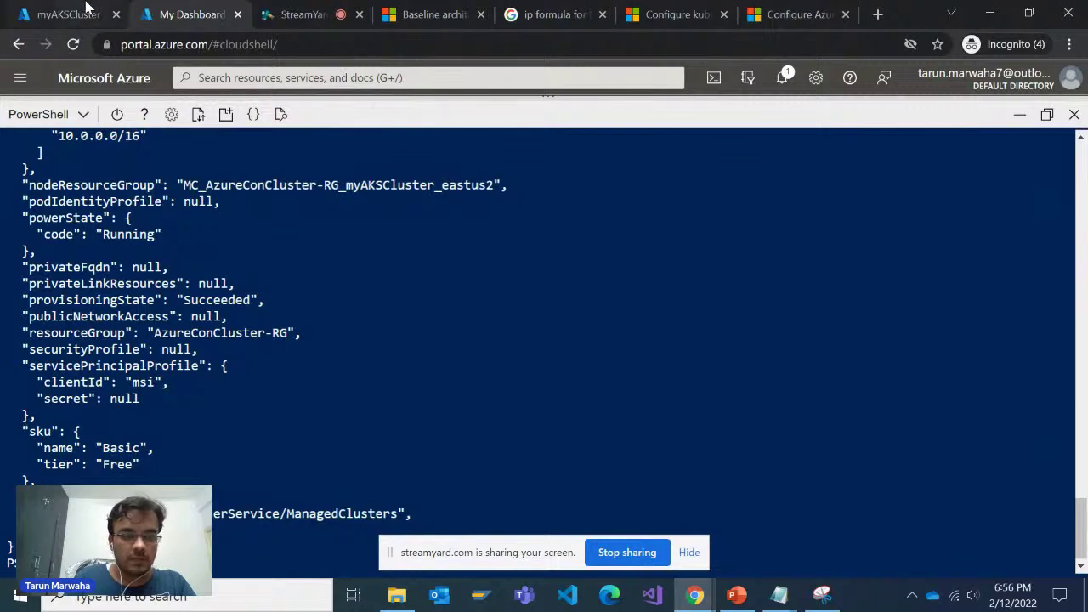
key(alt+Tab)
key(alt+Tab)
key(alt+Tab)
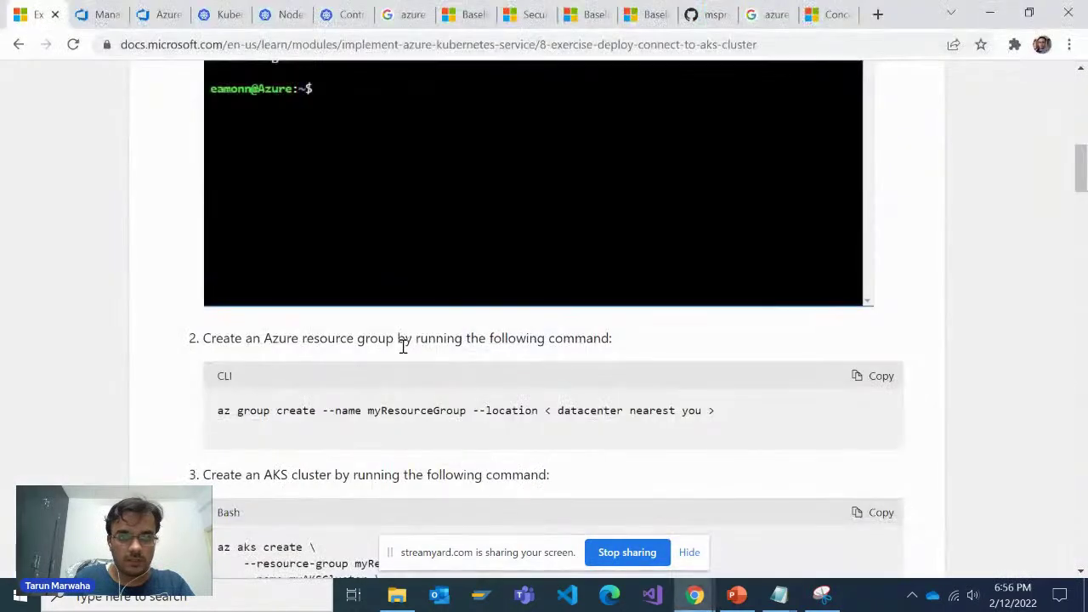
scroll(395, 384, down, 1)
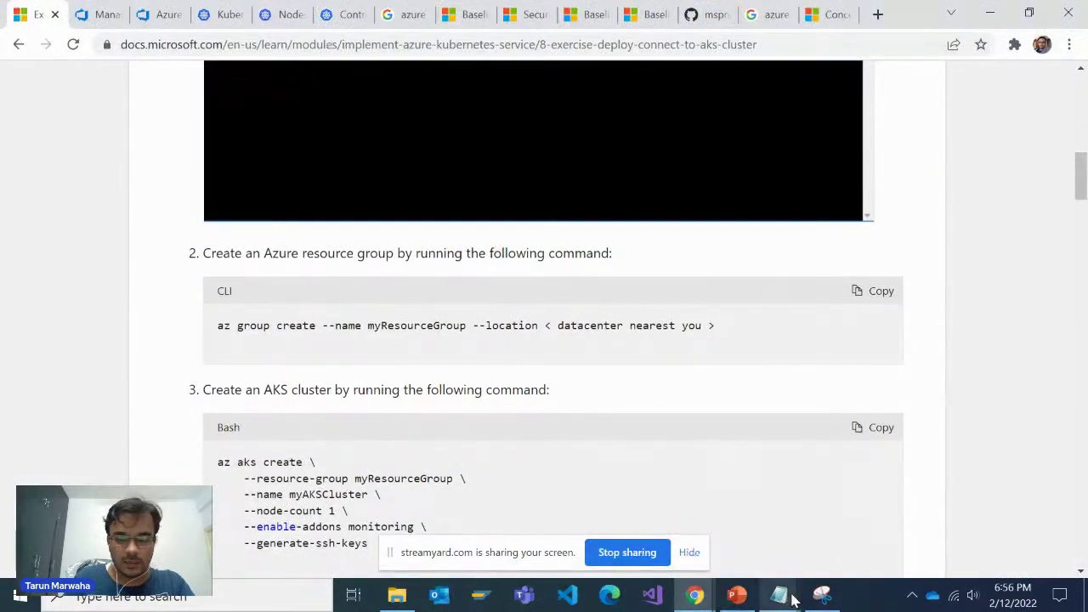
mouse_move(781, 593)
click(863, 531)
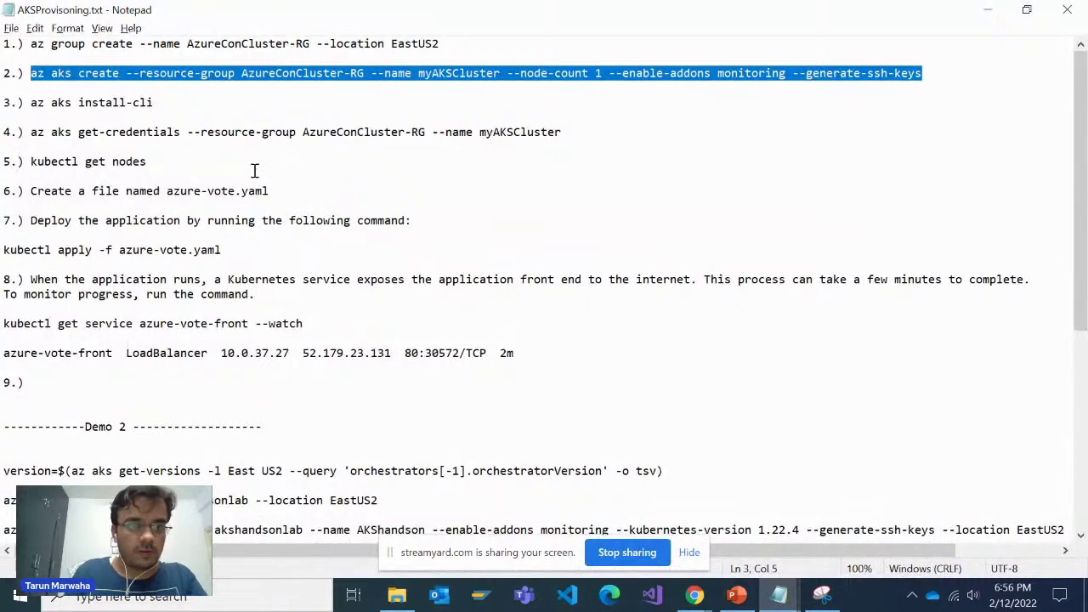
drag(574, 132, 31, 133)
key(ctrl+c)
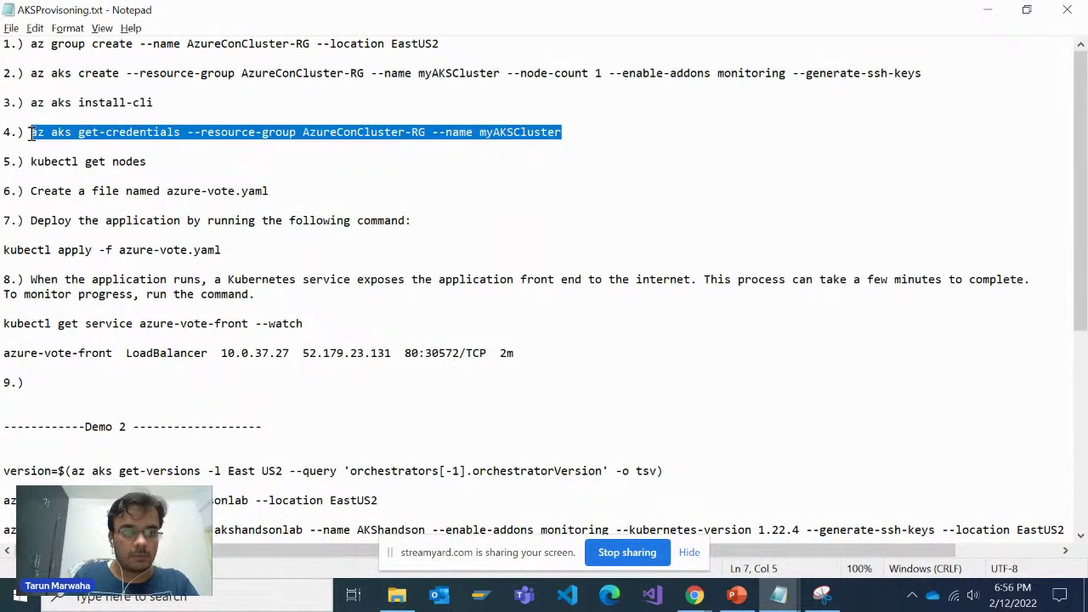
Step: Return to the Azure Cloud Shell, look back through the cluster creation output, and clear the console
key(alt+Tab)
key(alt+Tab)
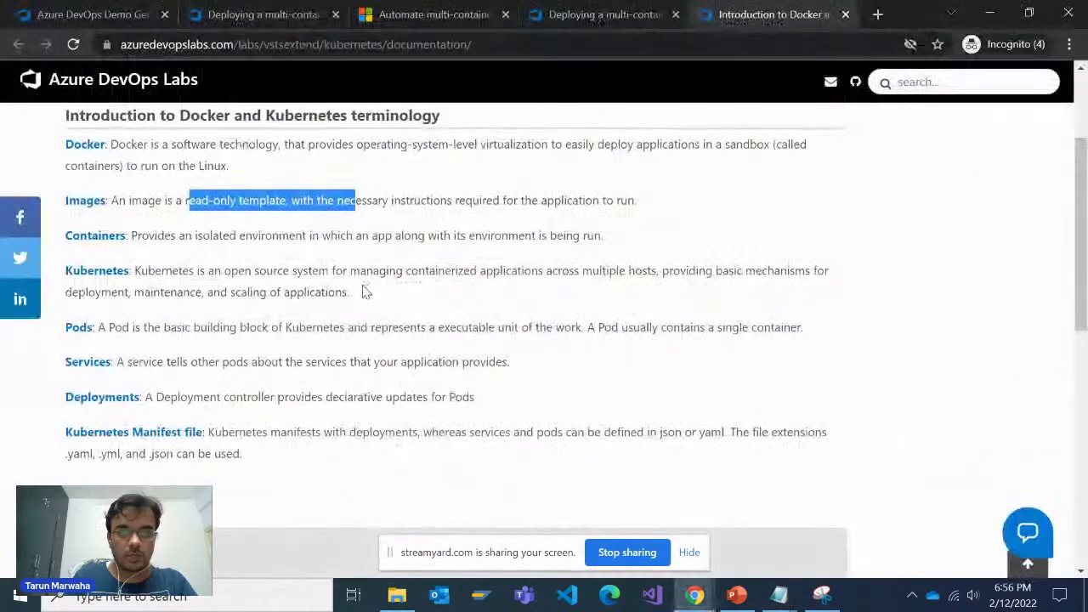
key(Return)
key(Return)
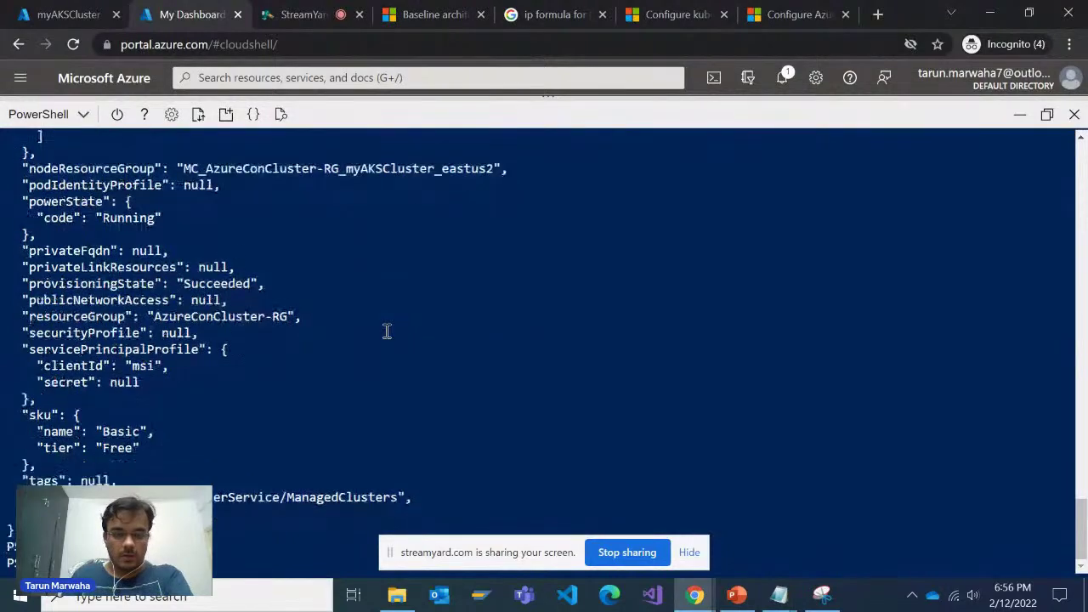
scroll(387, 331, up, 15)
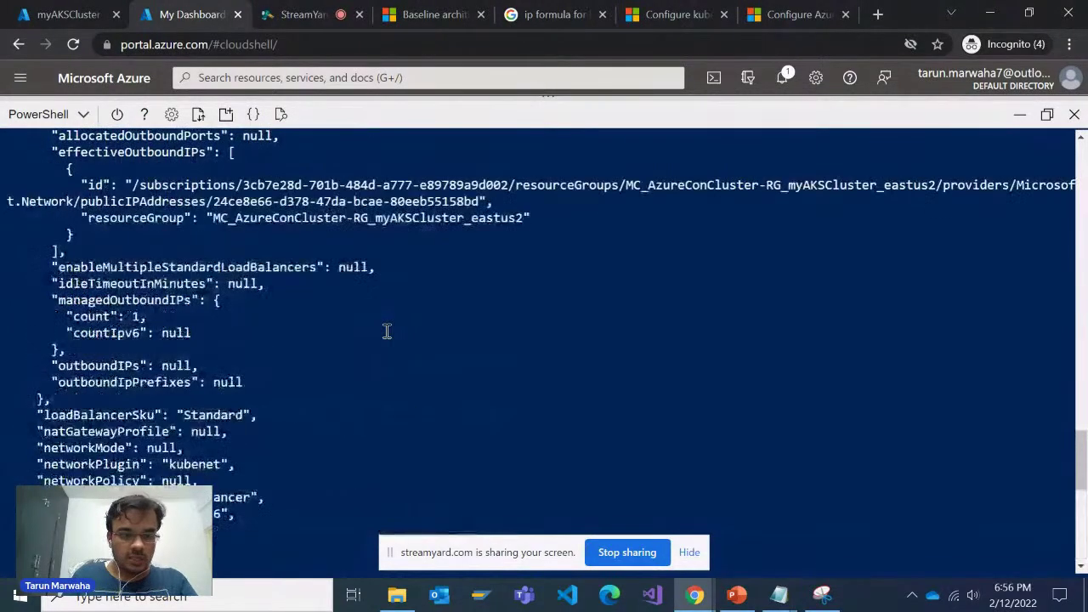
scroll(378, 332, up, 15)
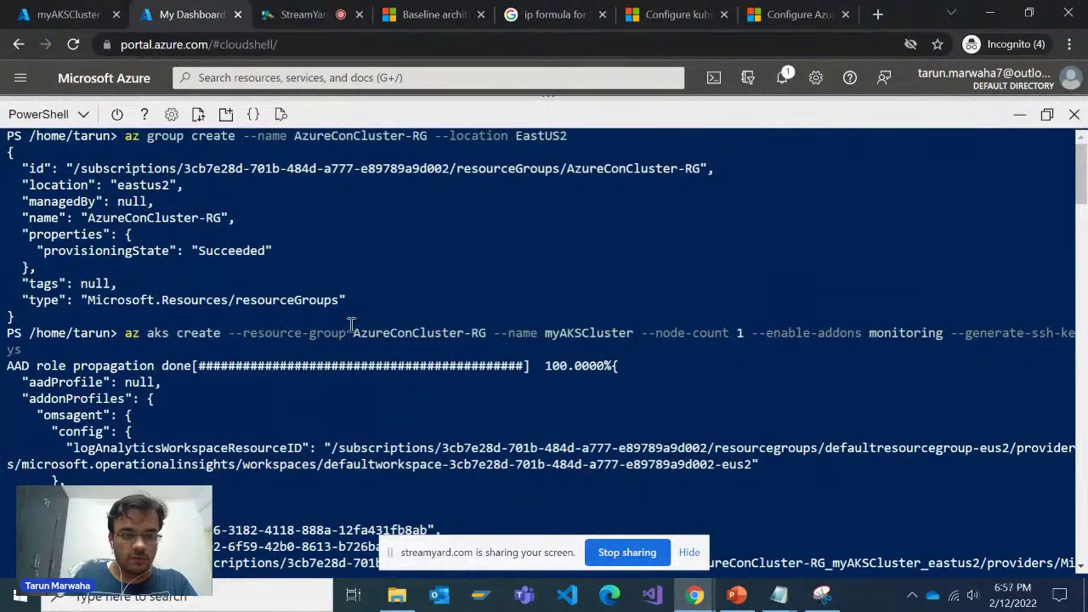
scroll(349, 330, down, 10)
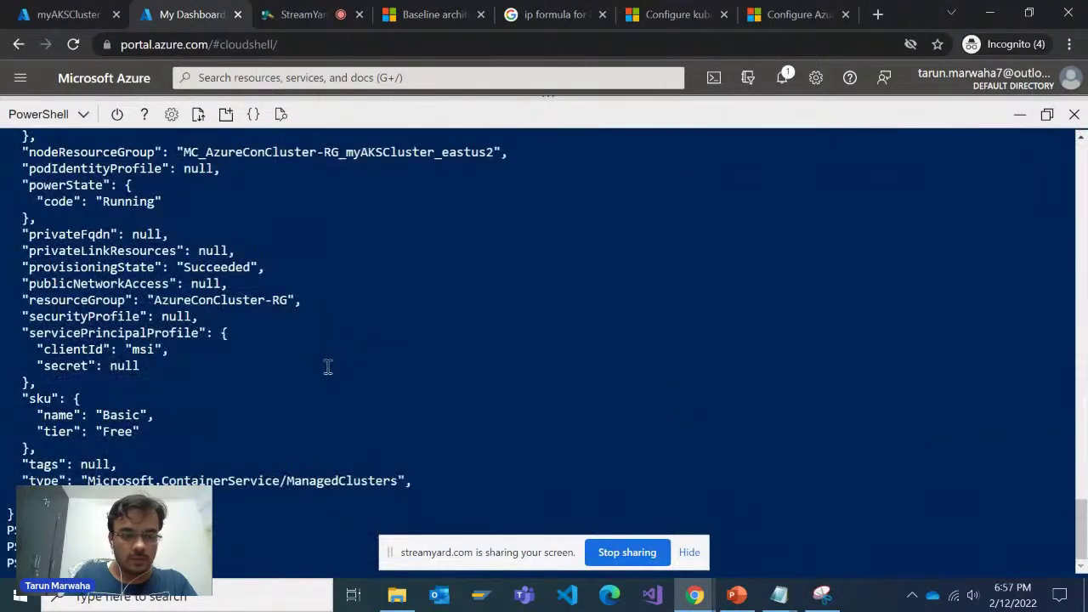
scroll(325, 367, up, 10)
scroll(325, 368, down, 10)
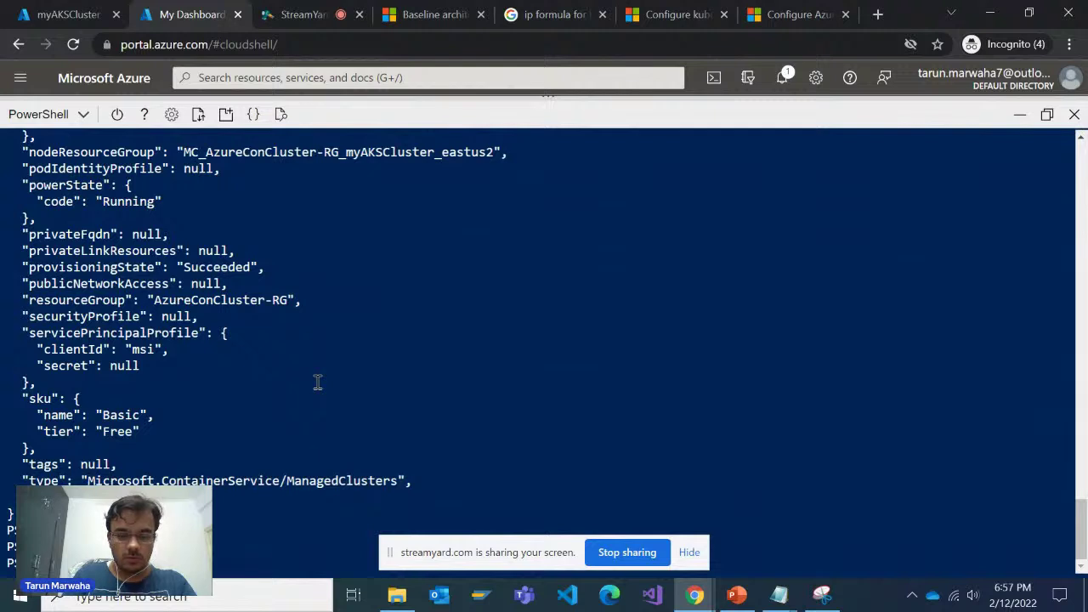
key(Return)
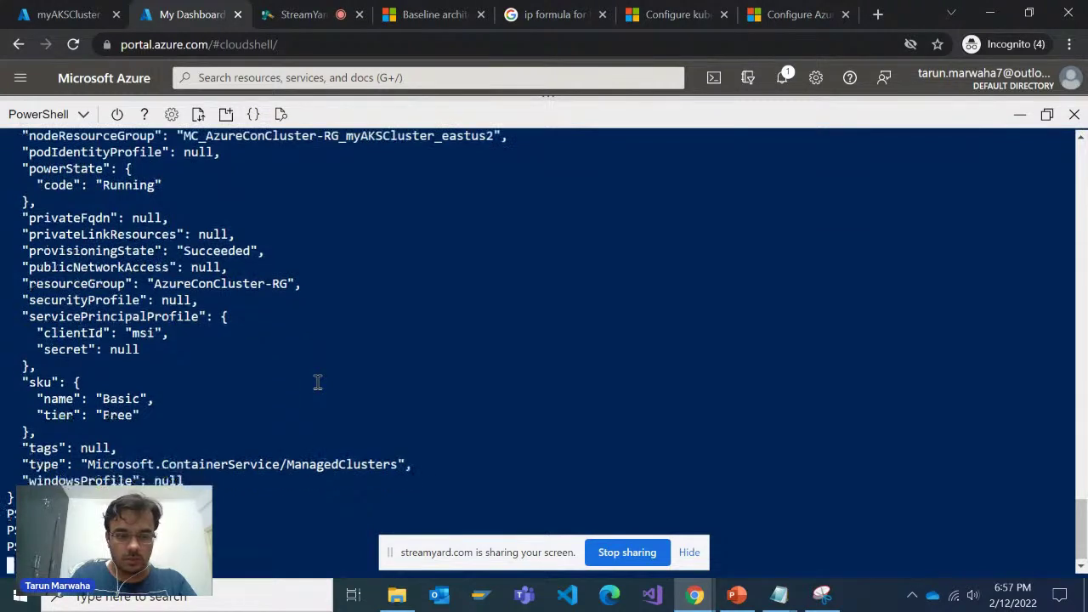
Step: Run az aks get-credentials for myAKSCluster in AzureConCluster-RG, overwriting both existing kubeconfig entries
right_click(521, 249)
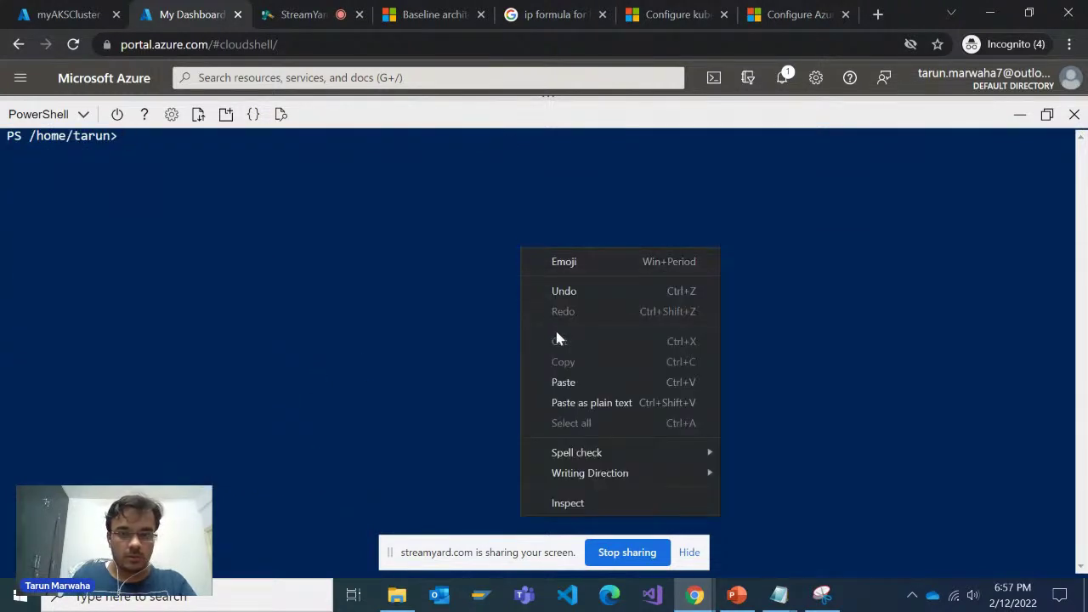
click(563, 382)
key(Return)
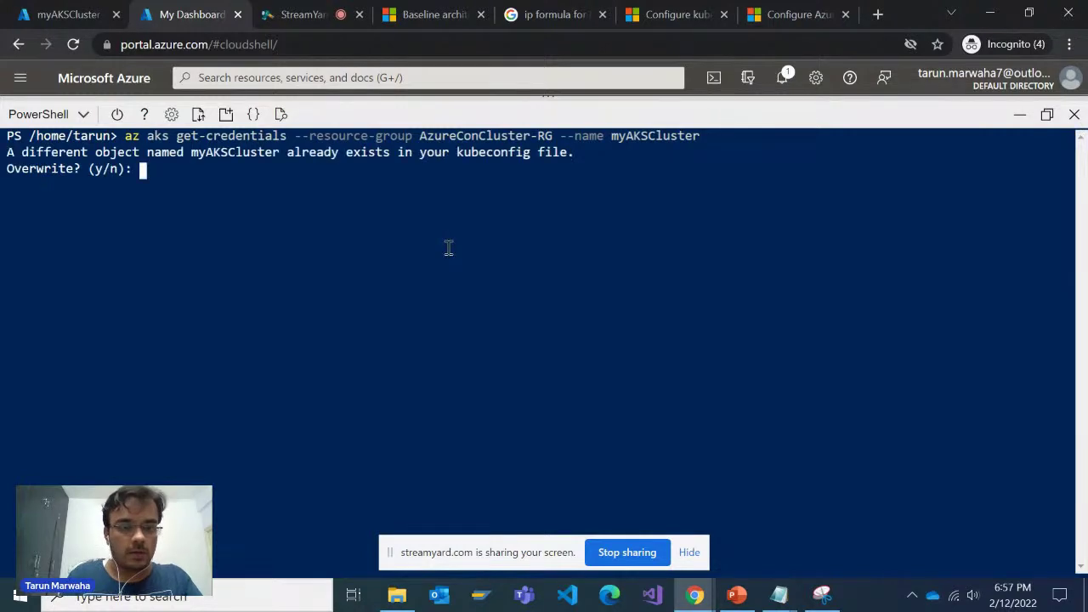
text(y)
key(Return)
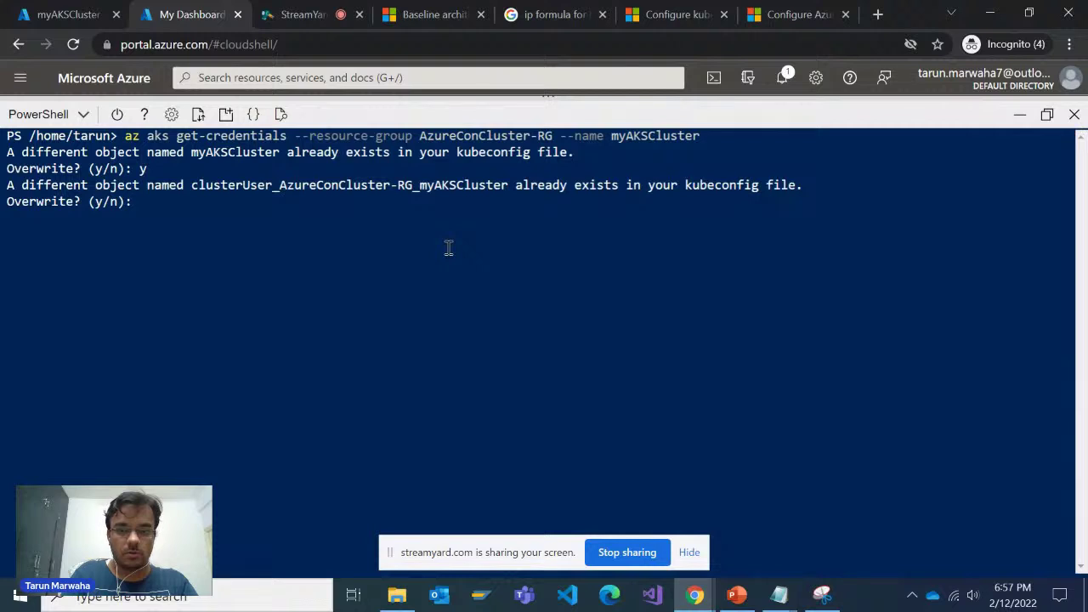
text(y)
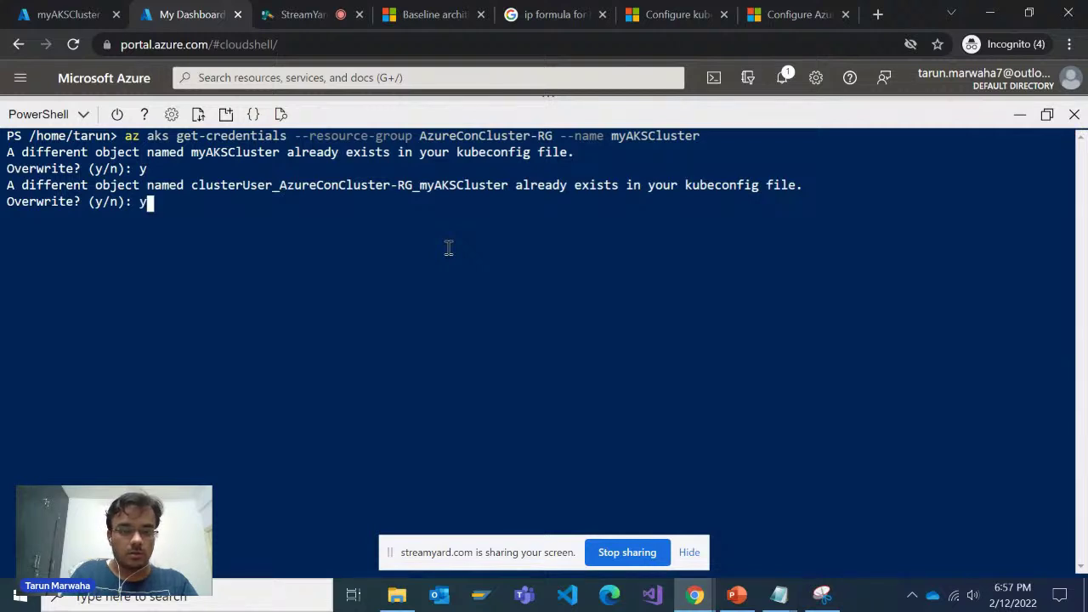
key(Return)
key(Return)
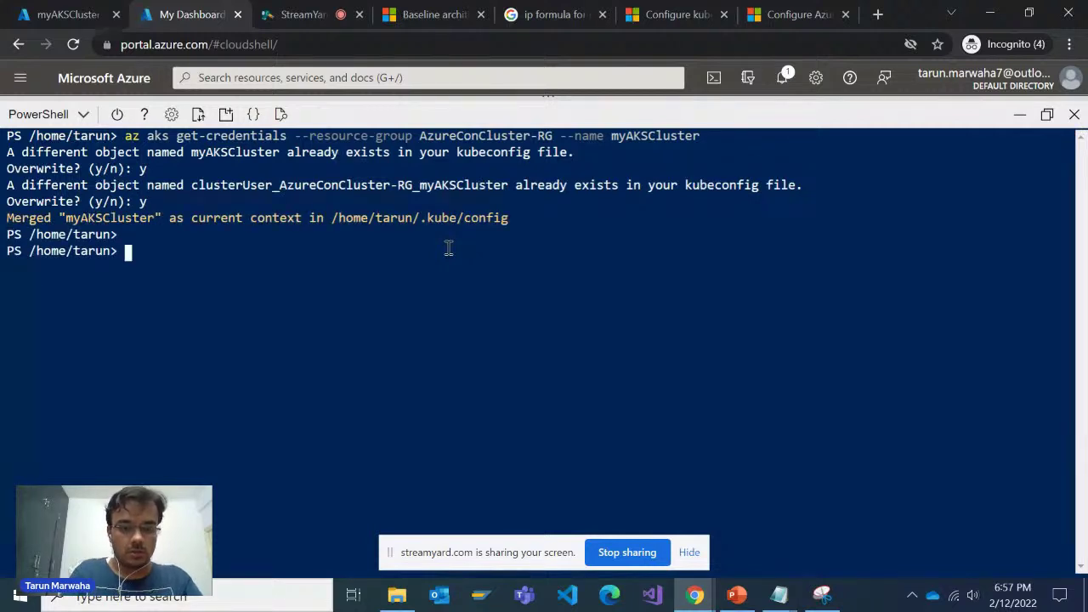
Step: List the home directory's files and change into its .kube folder
text(dir)
key(Return)
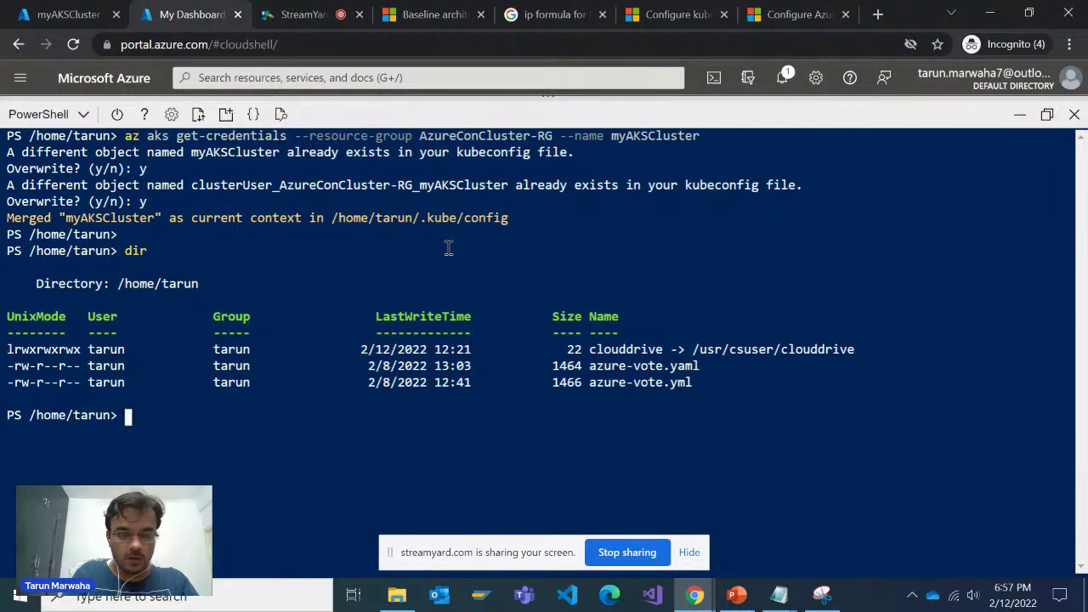
text(cd )
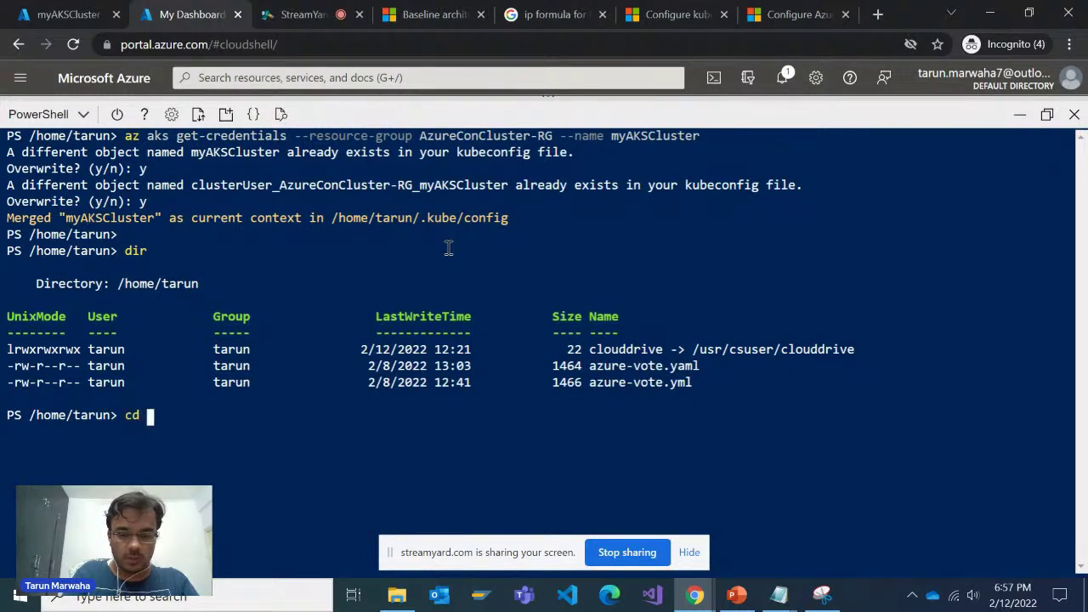
text(./.ku)
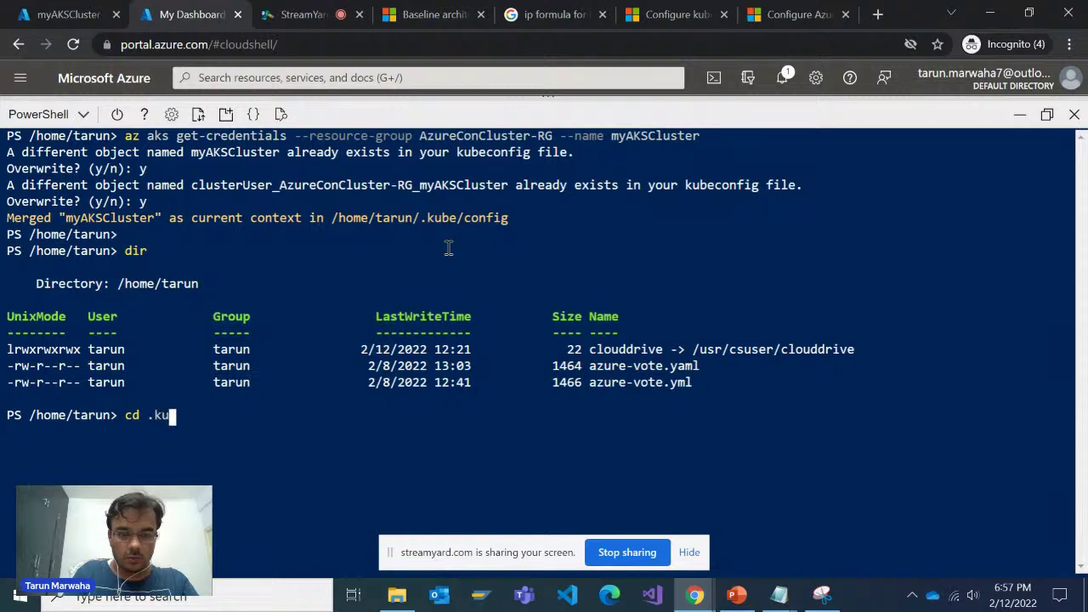
key(Tab)
key(Return)
Step: List the contents of the .kube folder
text(di)
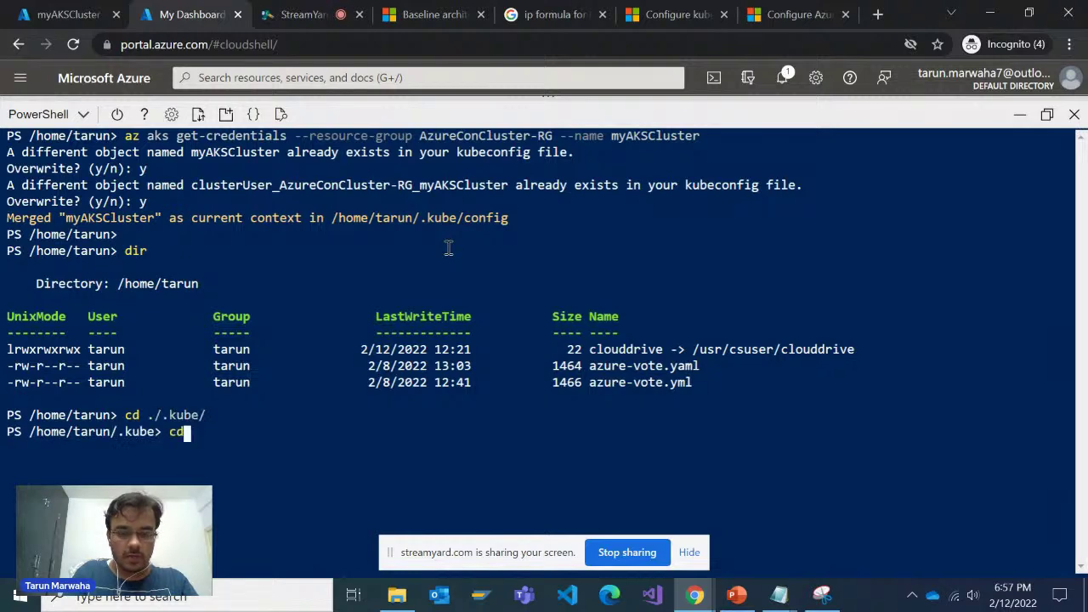
key(BackSpace)
key(BackSpace)
text(dir)
key(Return)
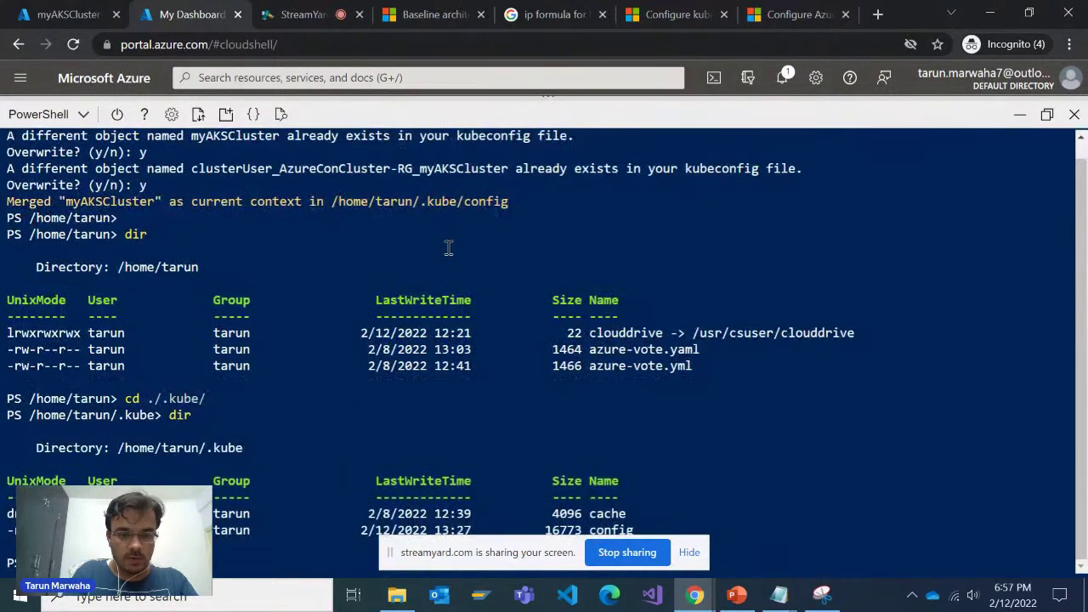
Step: Enter a command on the config file in the .kube folder
key(Return)
key(Return)
key(Return)
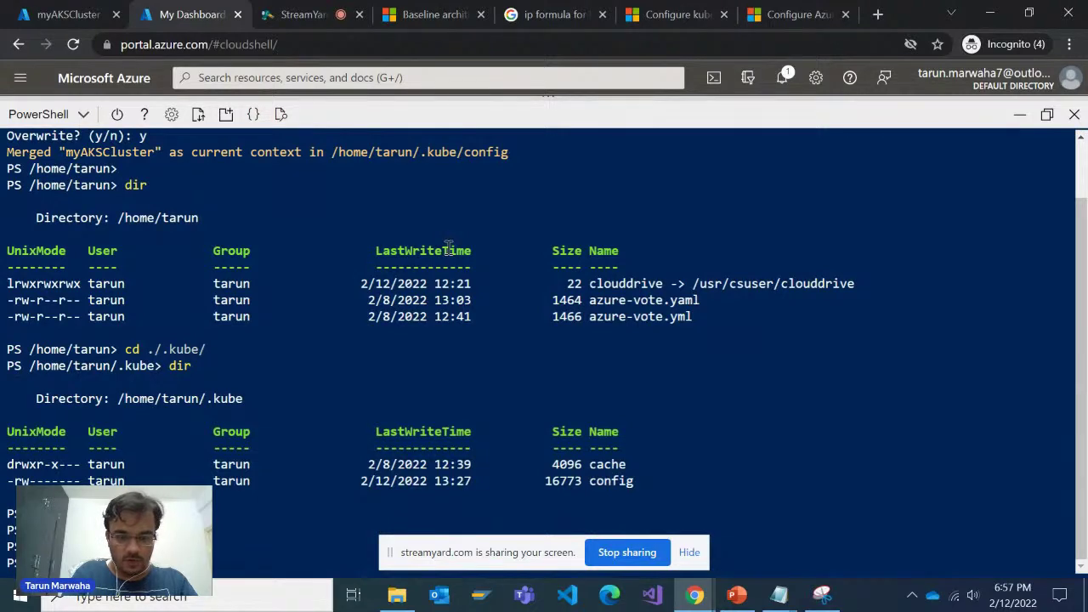
text(onfig)
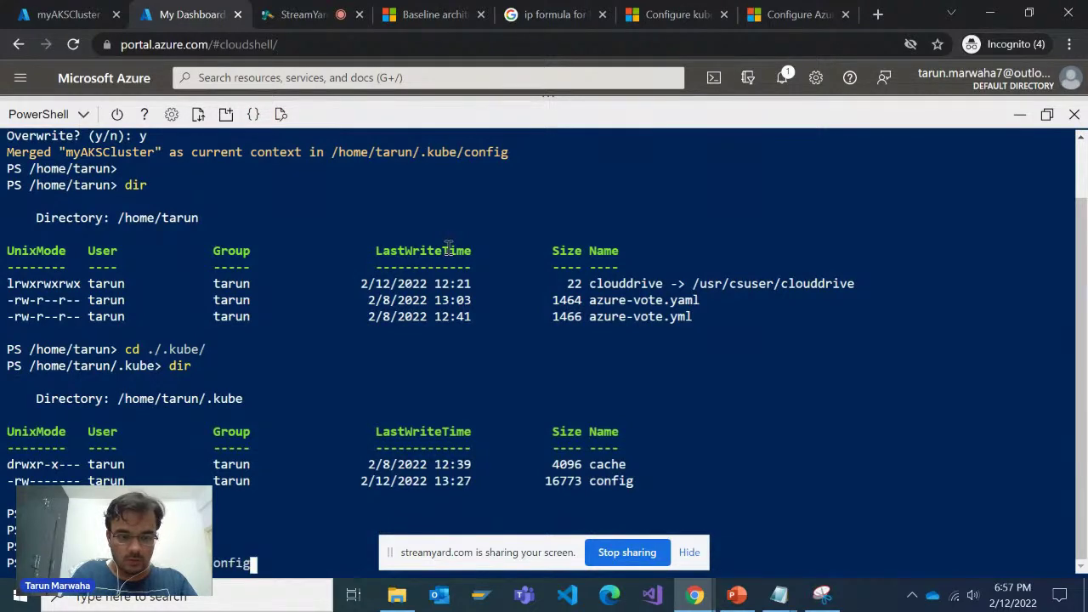